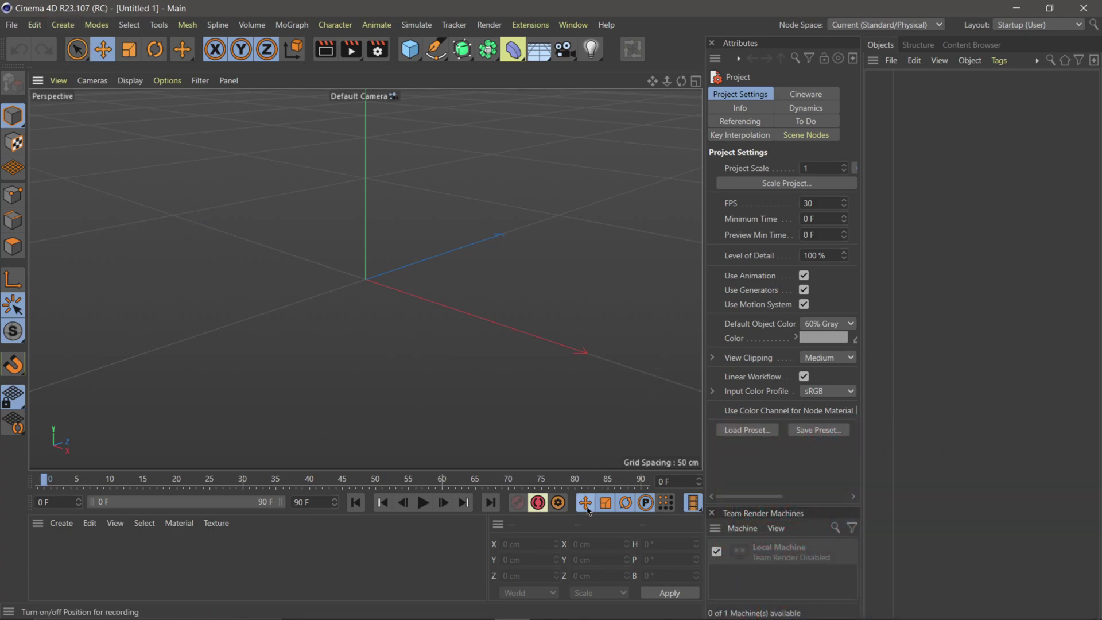
Switch to the browser and look over the Black Panther from Marvel End Time Arena model page on RenderHub.
{"action": "left_click", "coordinate": [479, 608]}
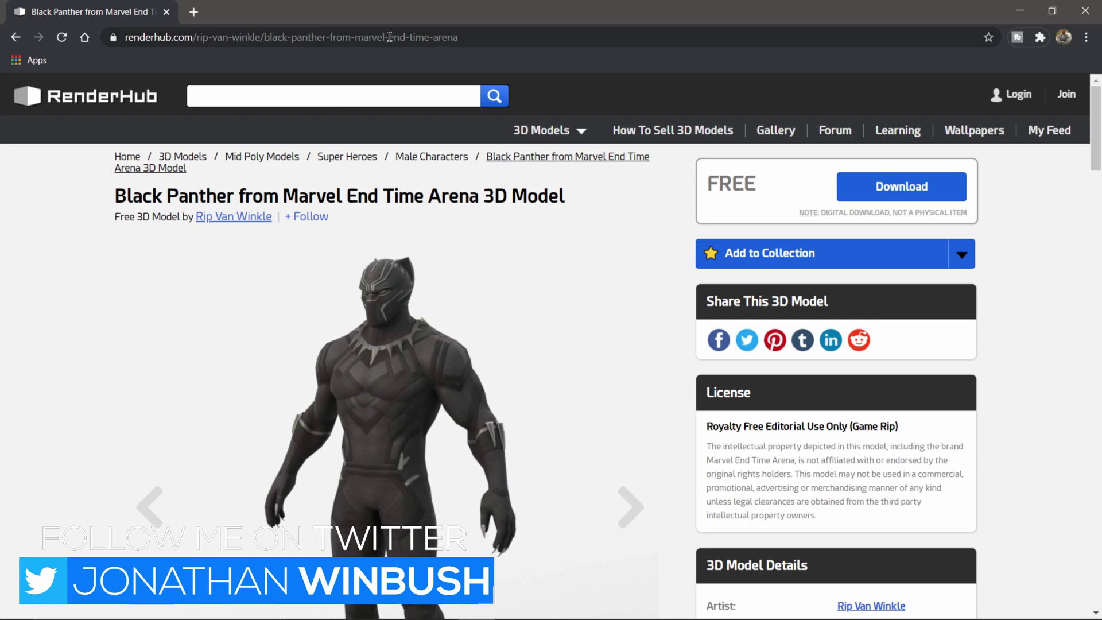
{"action": "scroll", "coordinate": [480, 302], "scroll_direction": "down", "scroll_amount": 3}
{"action": "scroll", "coordinate": [479, 303], "scroll_direction": "up", "scroll_amount": 3}
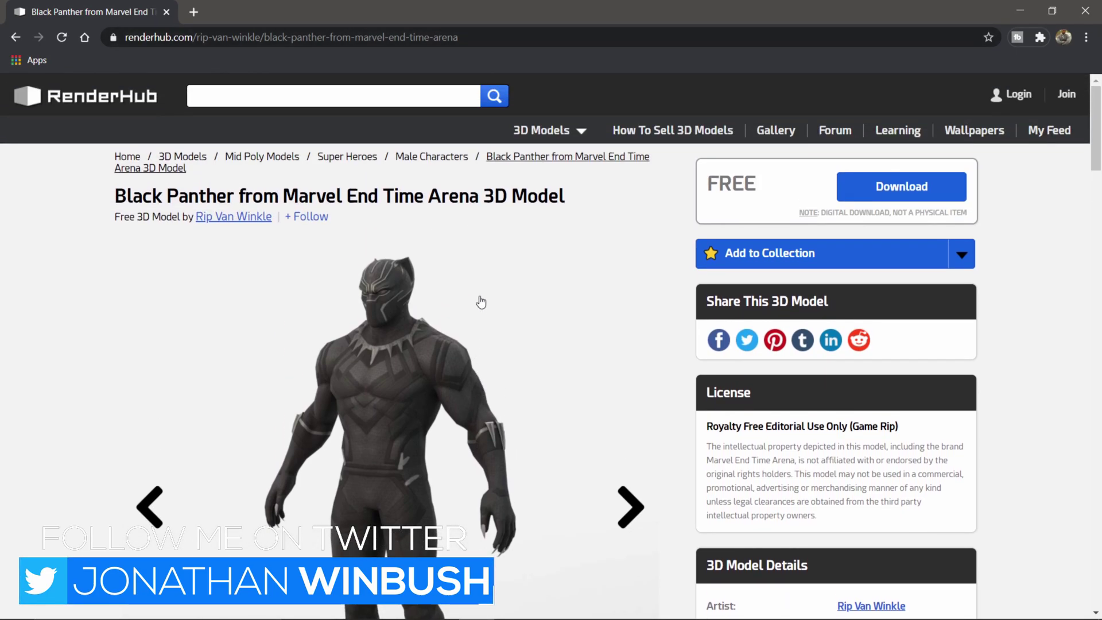
{"action": "scroll", "coordinate": [481, 301], "scroll_direction": "down", "scroll_amount": 1}
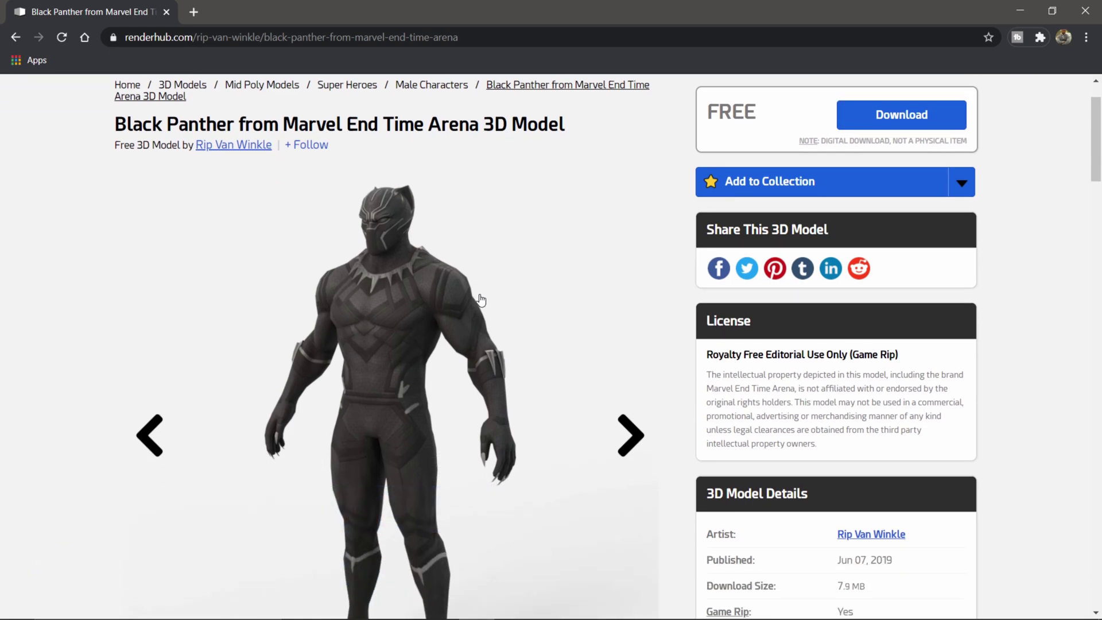
{"action": "scroll", "coordinate": [761, 118], "scroll_direction": "up", "scroll_amount": 1}
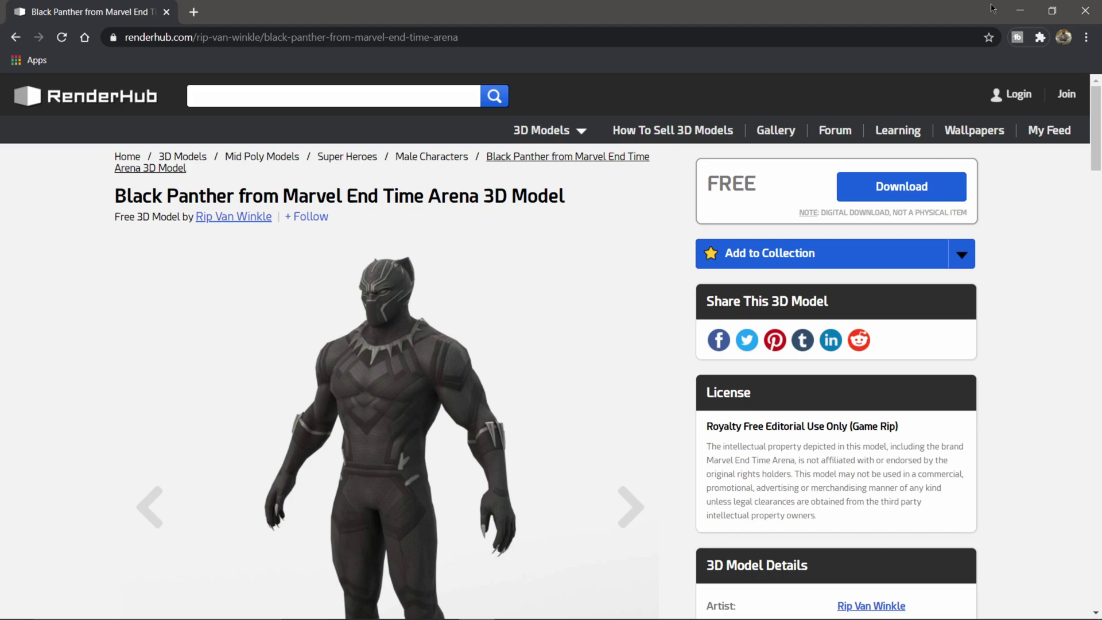
{"action": "left_click", "coordinate": [1019, 10]}
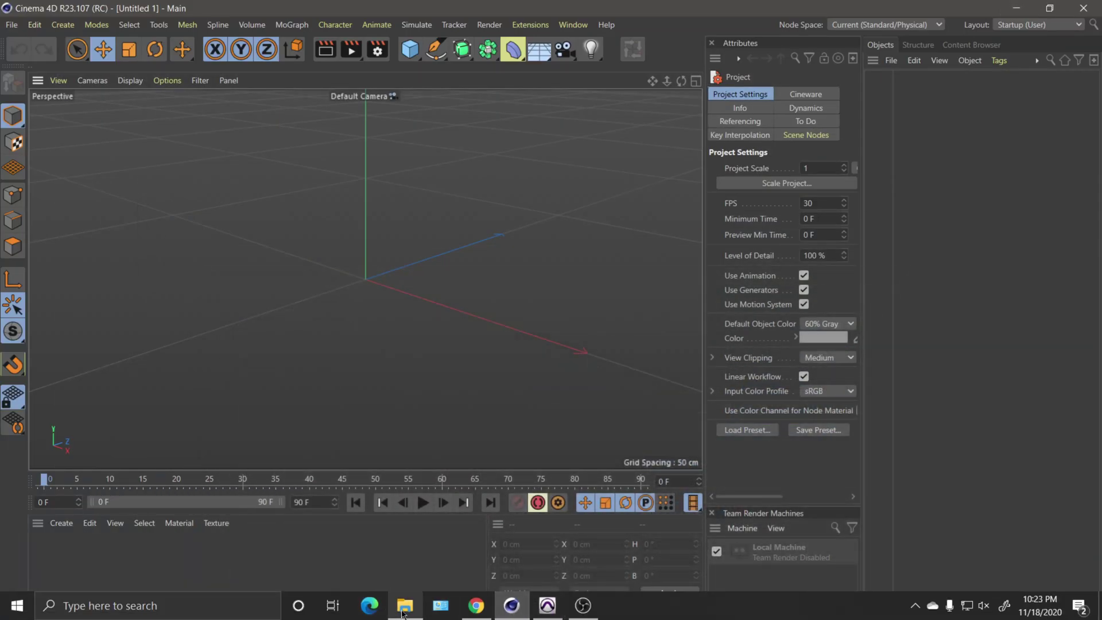
Switch to File Explorer's black-panther-from-marvel-end-time-arena folder and preview 0.fbx in 3D Viewer.
{"action": "left_click", "coordinate": [405, 606]}
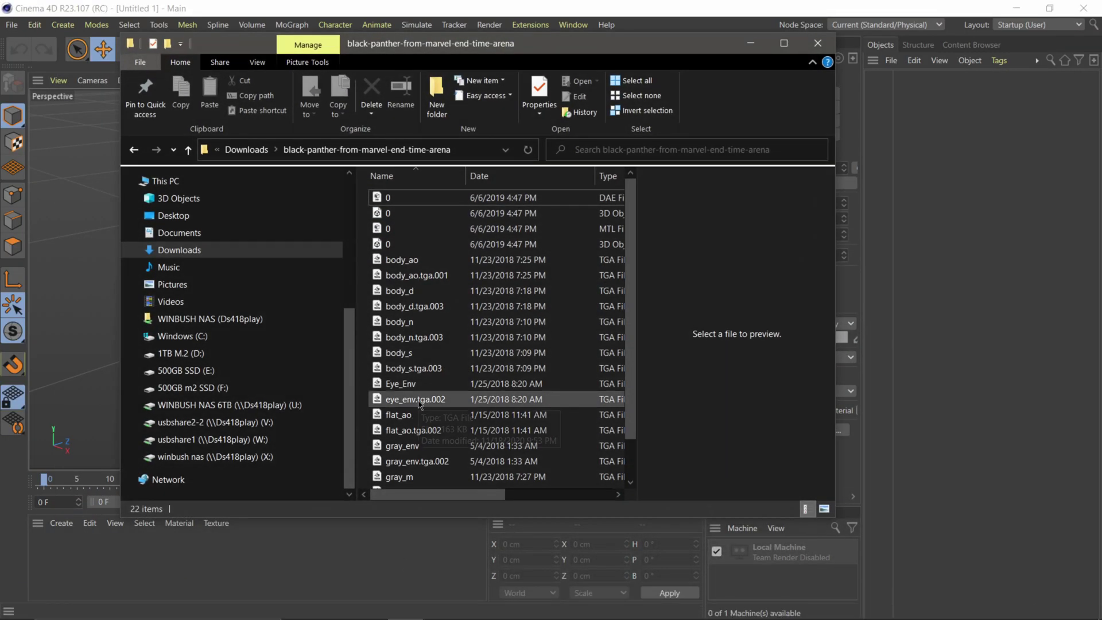
{"action": "left_click", "coordinate": [398, 229]}
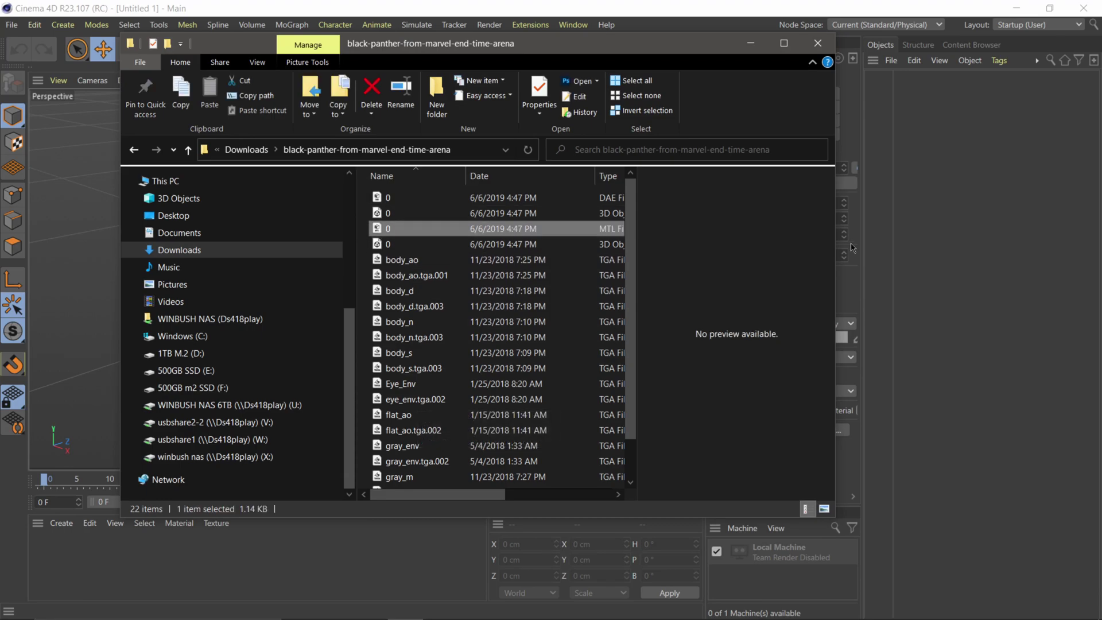
{"action": "left_click_drag", "start_coordinate": [840, 238], "coordinate": [1001, 238]}
{"action": "left_click", "coordinate": [497, 249]}
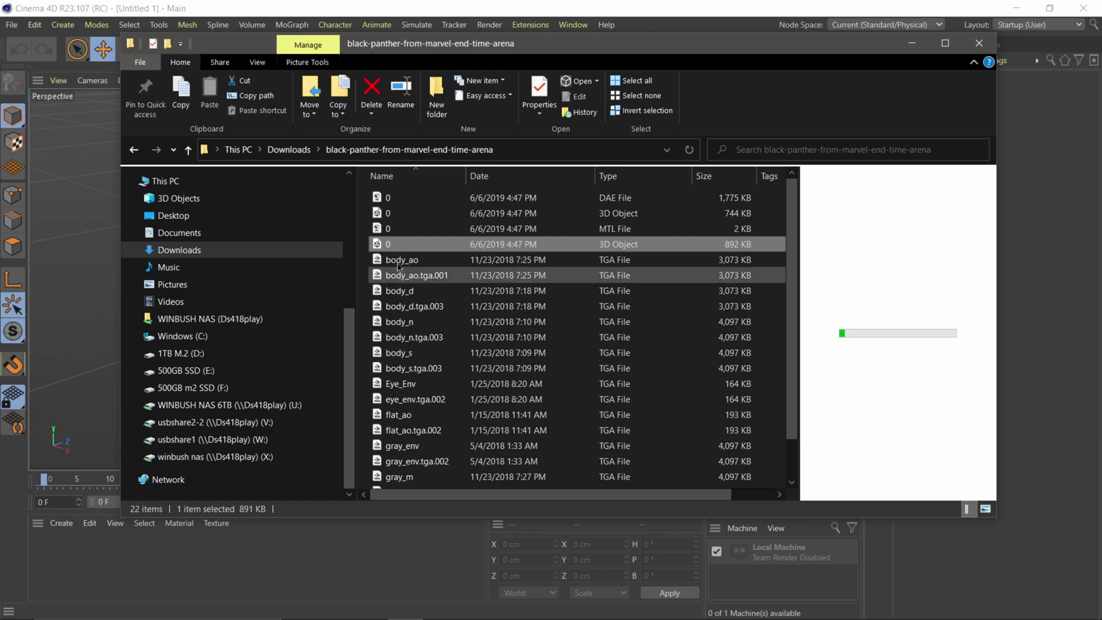
{"action": "left_click", "coordinate": [390, 214]}
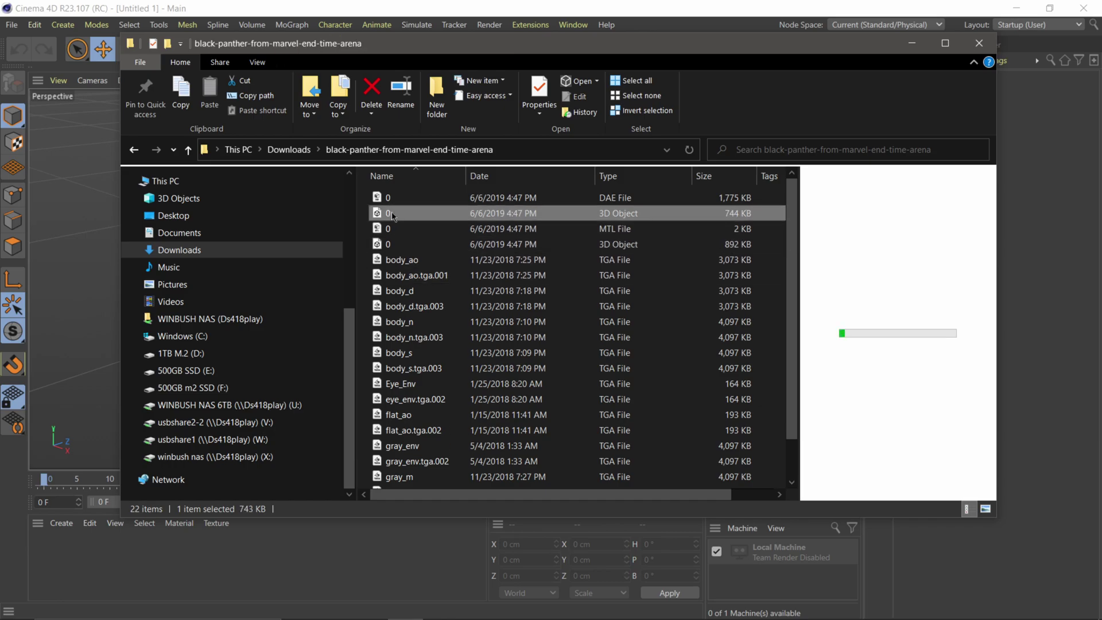
{"action": "double_click", "coordinate": [390, 214]}
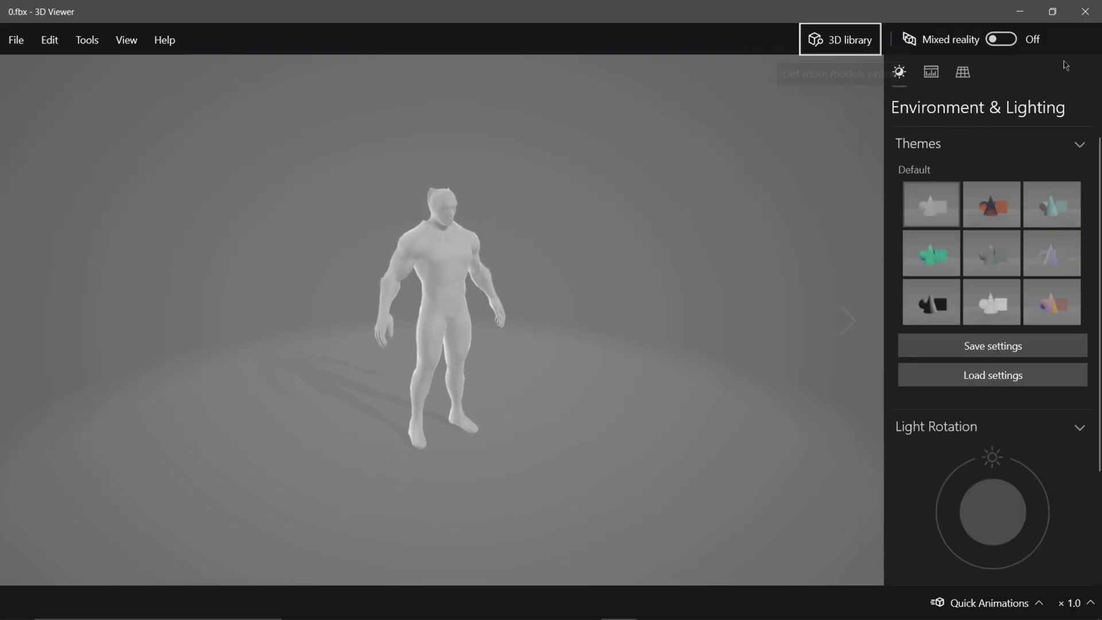
{"action": "left_click", "coordinate": [1085, 12]}
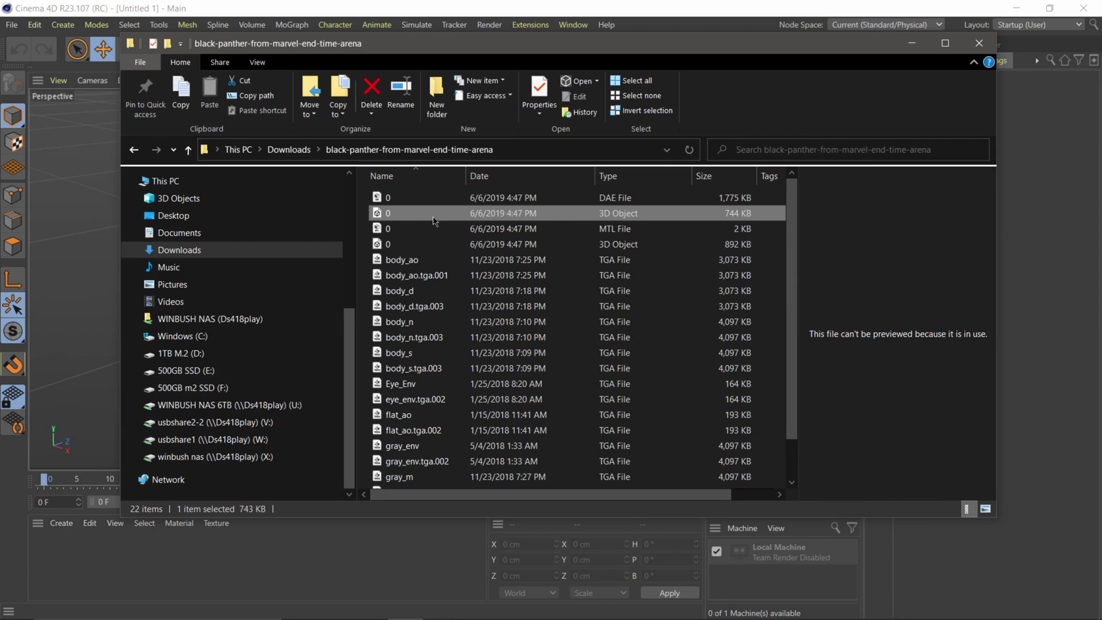
Import the 892 KB 0.obj model from the downloaded folder into Cinema 4D with the default OBJ import settings.
{"action": "left_click", "coordinate": [411, 247]}
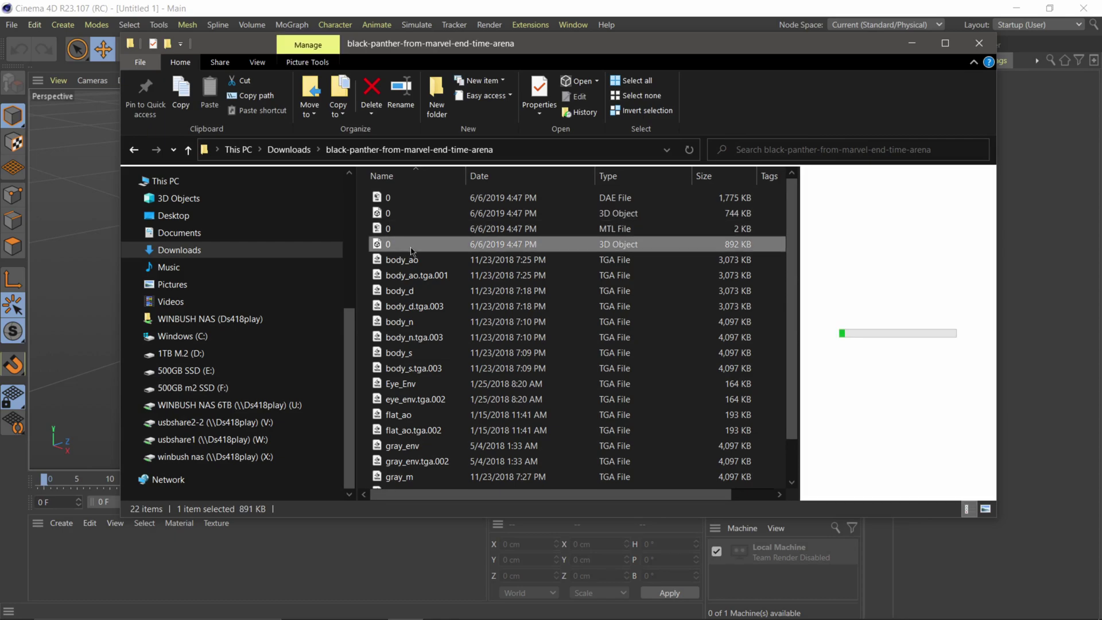
{"action": "left_click_drag", "start_coordinate": [566, 42], "coordinate": [459, 46]}
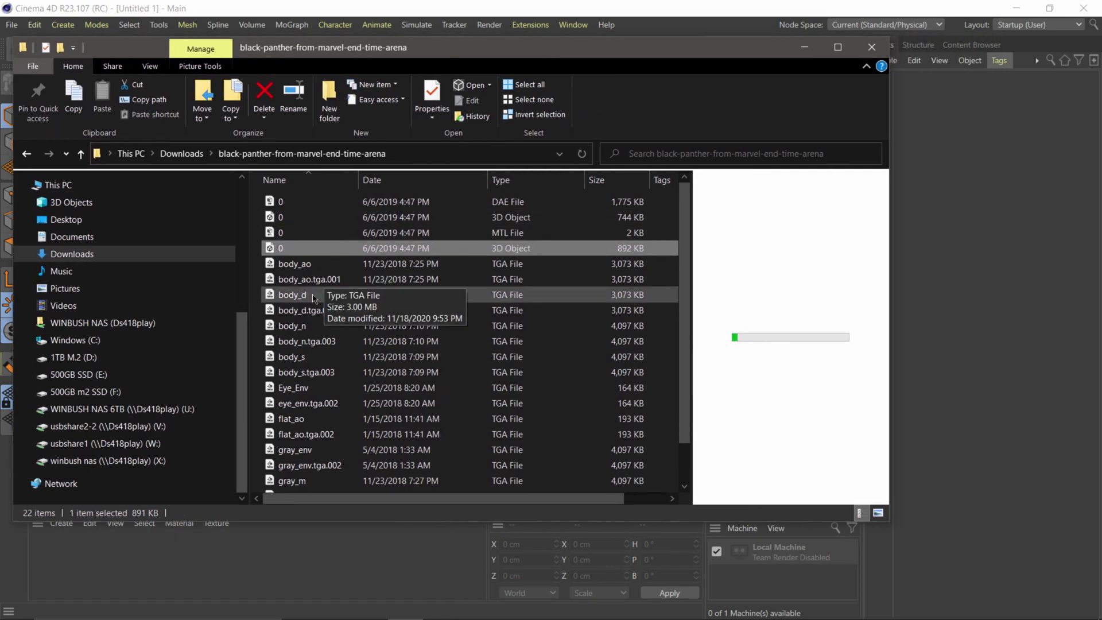
{"action": "left_click_drag", "start_coordinate": [274, 250], "coordinate": [945, 226]}
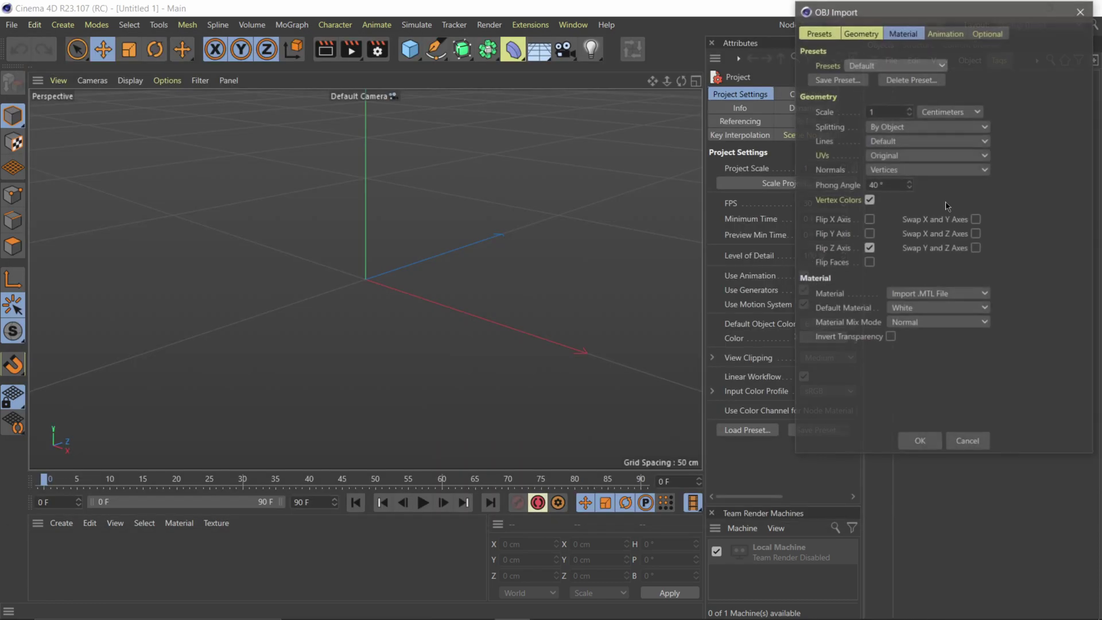
{"action": "left_click", "coordinate": [919, 442]}
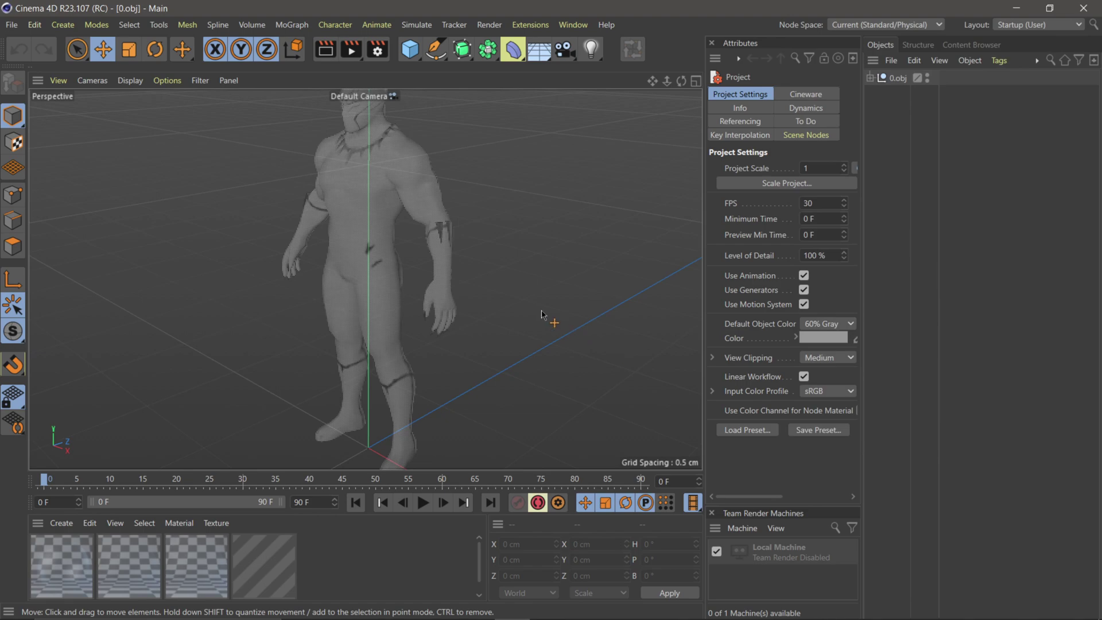
Disable the Alpha, Environment, Reflectance and Transparency channels on all four imported materials together.
{"action": "scroll", "coordinate": [482, 302], "scroll_direction": "up", "scroll_amount": 2}
{"action": "middle_click_drag", "start_coordinate": [460, 293], "coordinate": [439, 275], "text": "alt"}
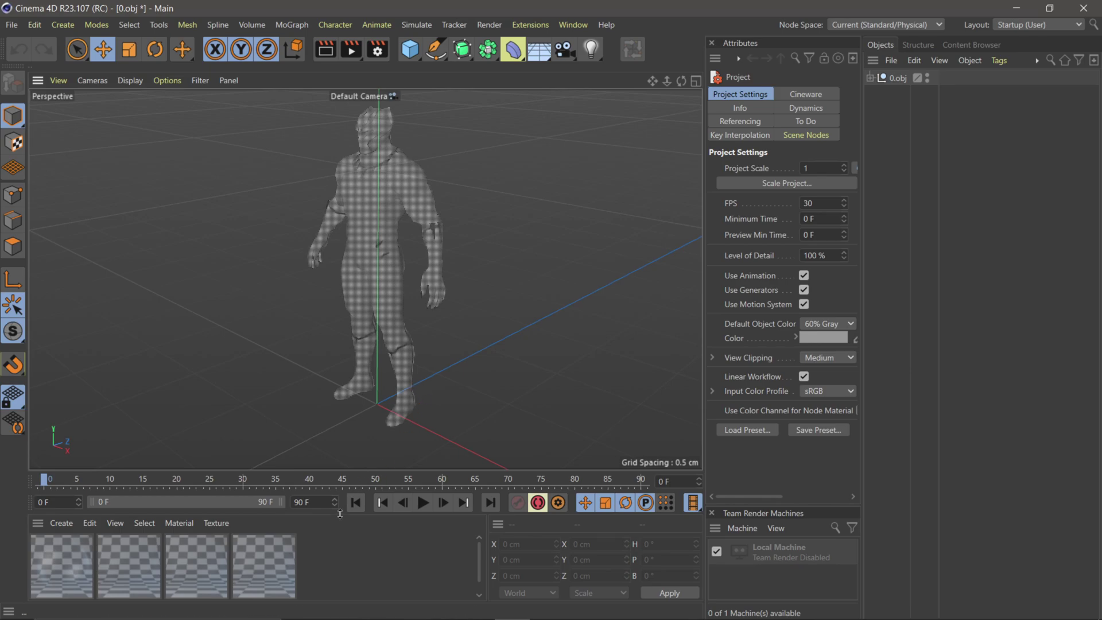
{"action": "double_click", "coordinate": [283, 560]}
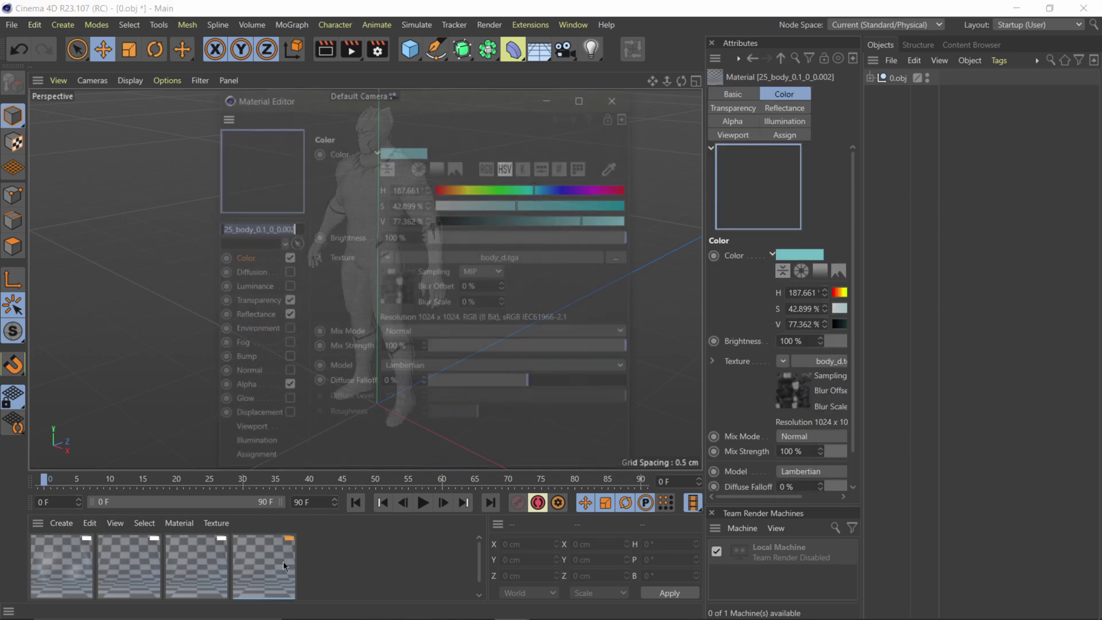
{"action": "left_click_drag", "start_coordinate": [335, 551], "coordinate": [54, 586]}
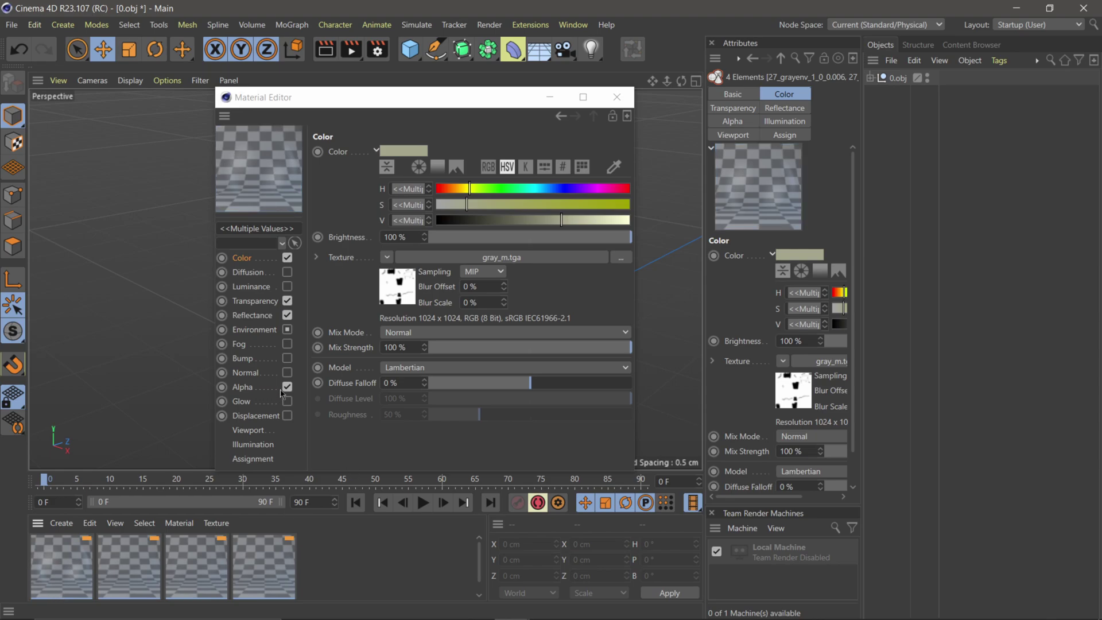
{"action": "left_click", "coordinate": [287, 387]}
{"action": "left_click", "coordinate": [287, 330]}
{"action": "left_click", "coordinate": [287, 314]}
{"action": "left_click", "coordinate": [287, 301]}
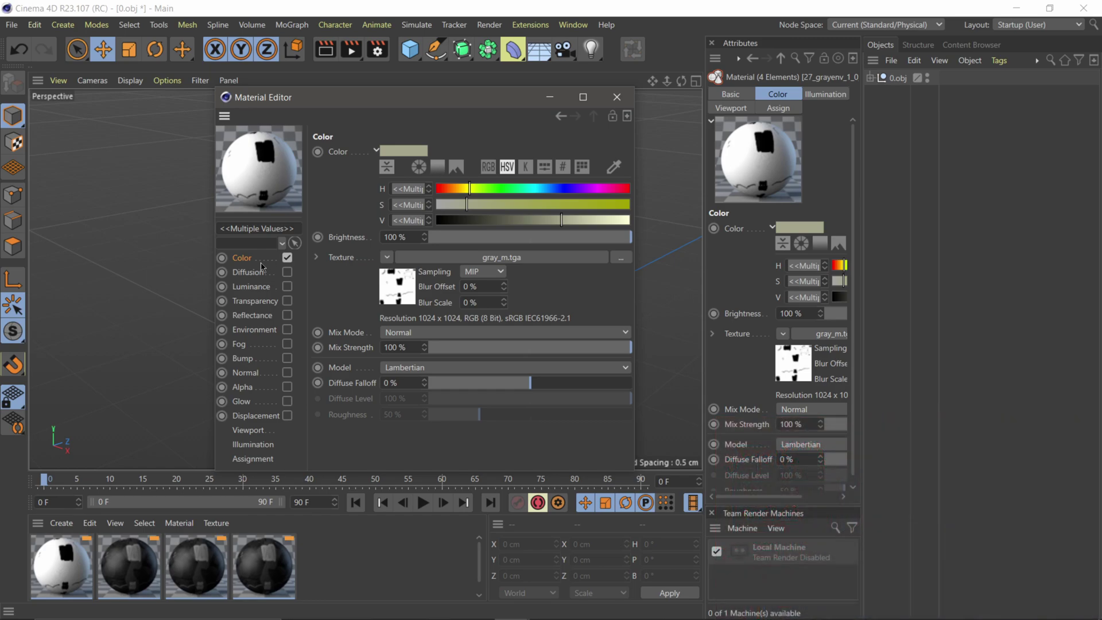
{"action": "left_click", "coordinate": [617, 97]}
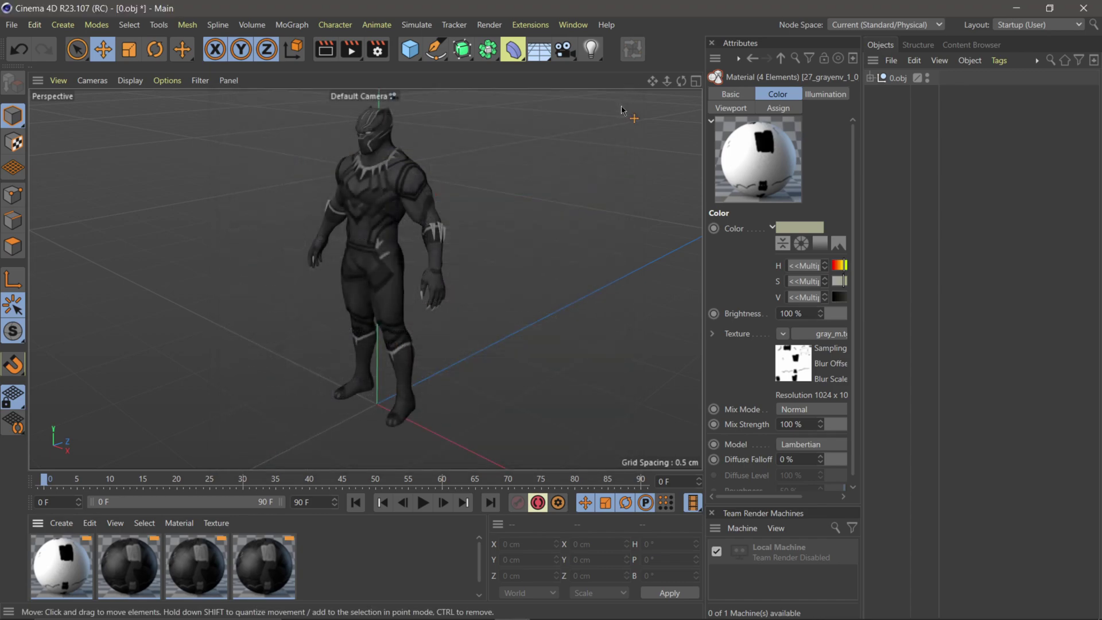
Expand the 0.obj hierarchy to list its meshes and switch the interface layout to Startup.
{"action": "left_click_drag", "start_coordinate": [411, 287], "coordinate": [453, 273], "text": "alt"}
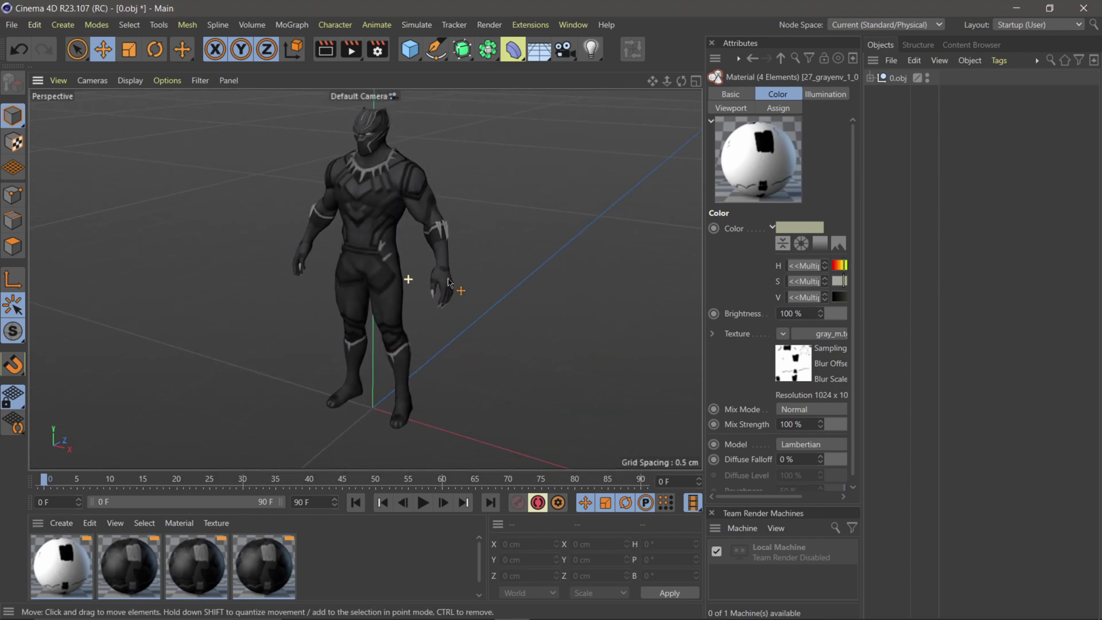
{"action": "left_click", "coordinate": [871, 78]}
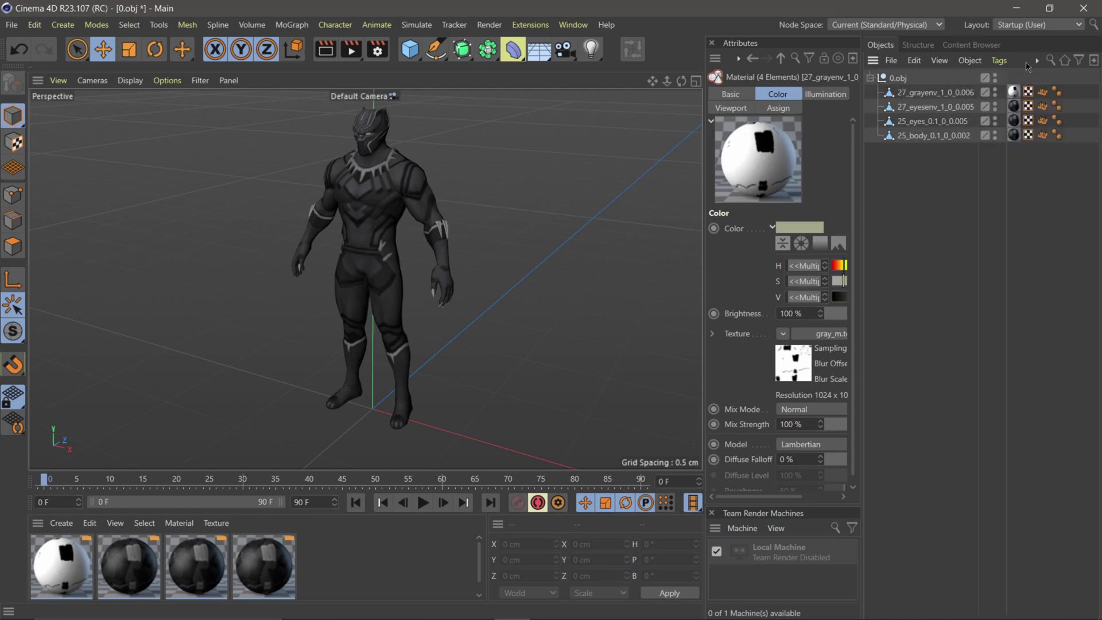
{"action": "left_click", "coordinate": [1018, 24]}
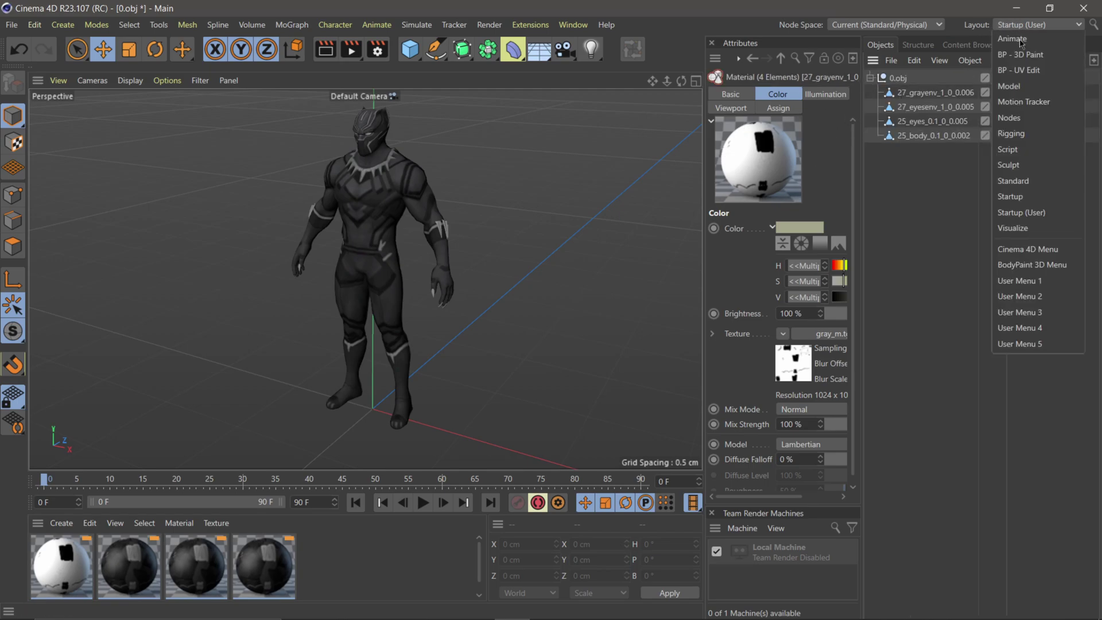
{"action": "left_click", "coordinate": [1026, 211]}
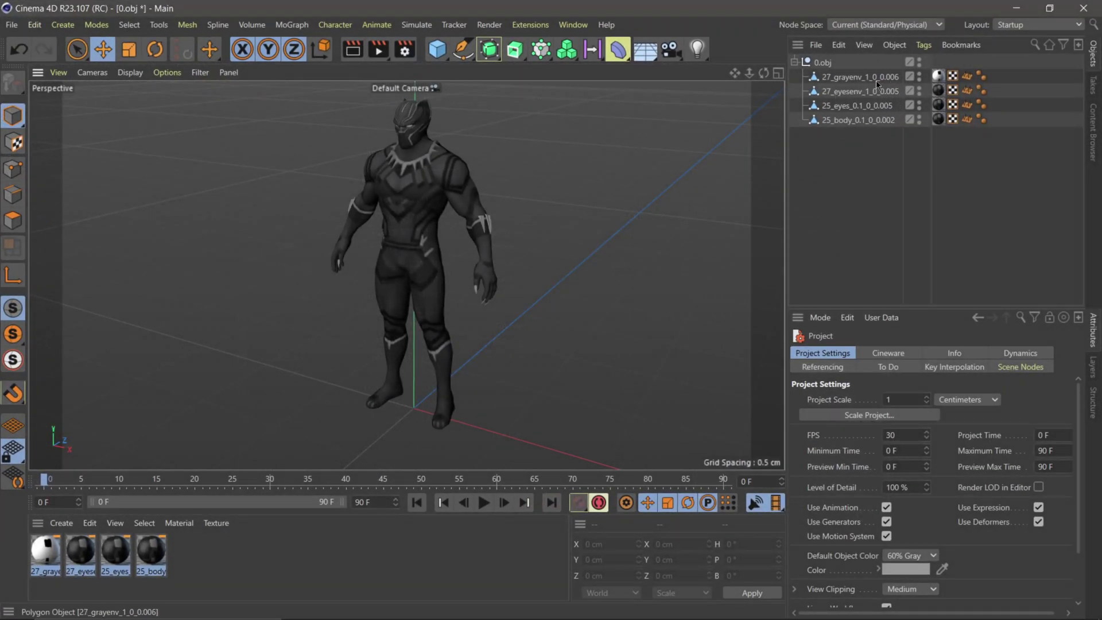
Hide all four meshes under 0.obj and show only 25_body_0.1_0_0.002 to examine the body on its own.
{"action": "left_click", "coordinate": [919, 75]}
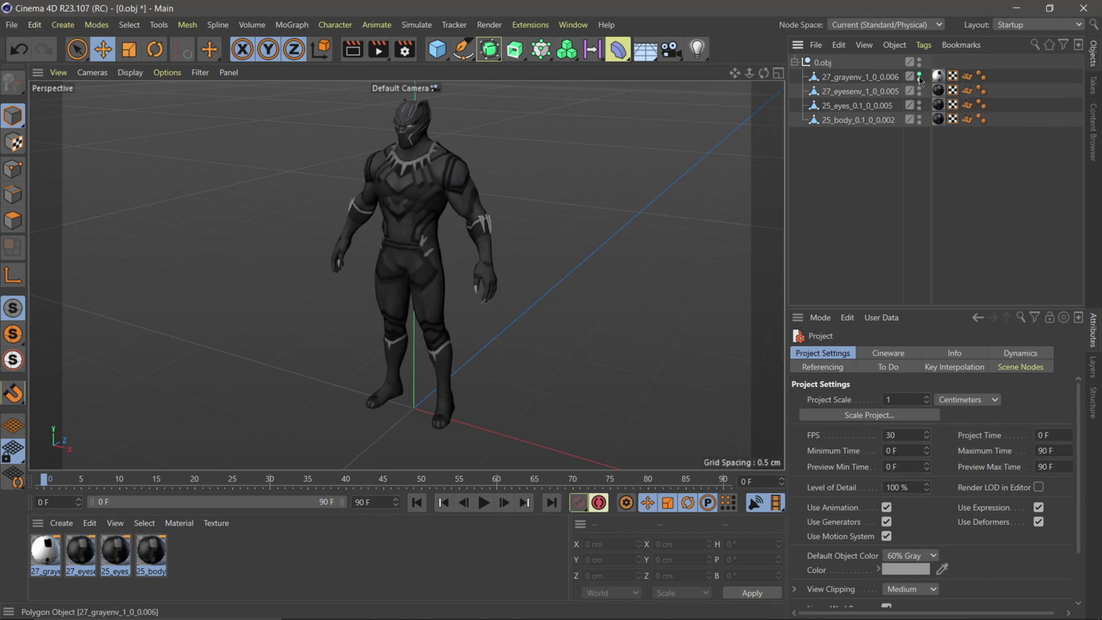
{"action": "left_click", "coordinate": [920, 117]}
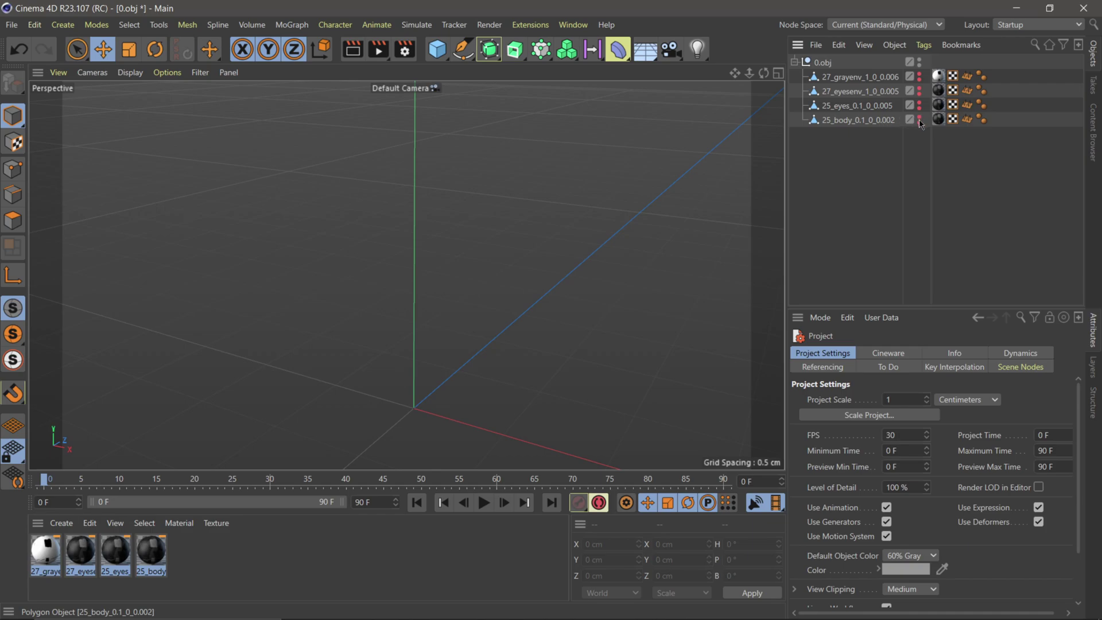
{"action": "left_click", "coordinate": [919, 119]}
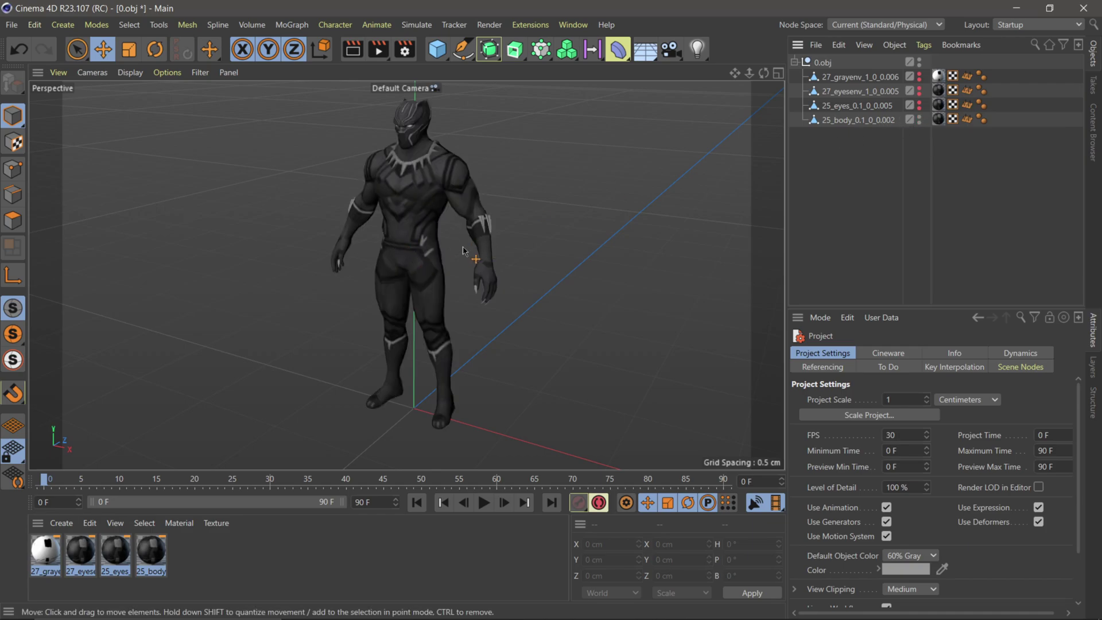
Show the 25_eyes_0.1_0_0.005 and 27_grayenv_1_0_0.006 meshes again and render the view to check what they contribute.
{"action": "left_click", "coordinate": [863, 110]}
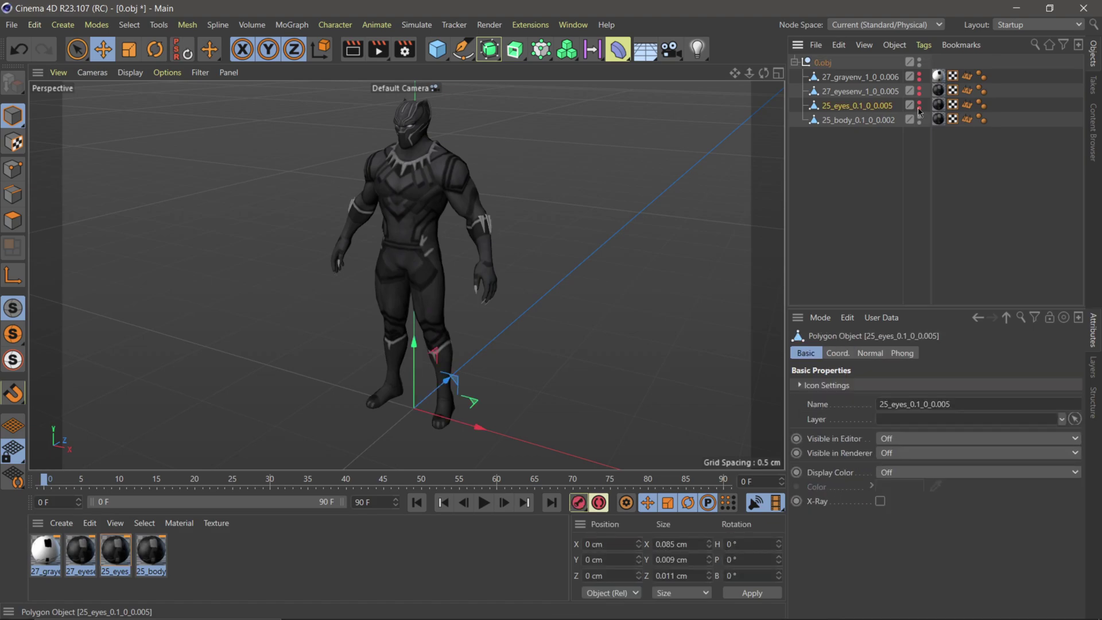
{"action": "left_click", "coordinate": [869, 96]}
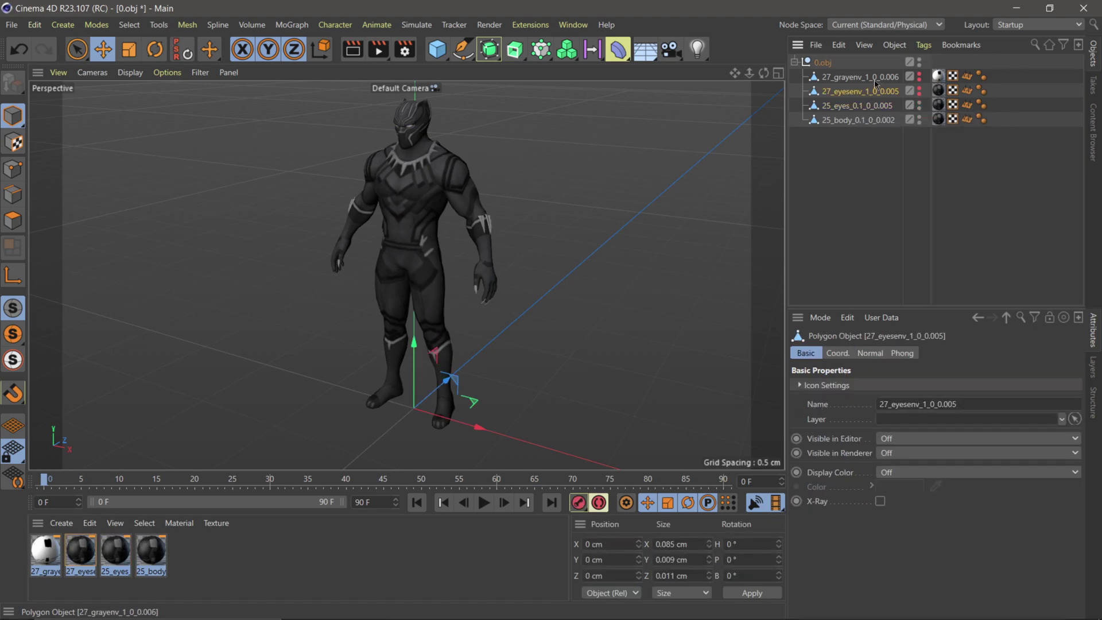
{"action": "left_click", "coordinate": [875, 77]}
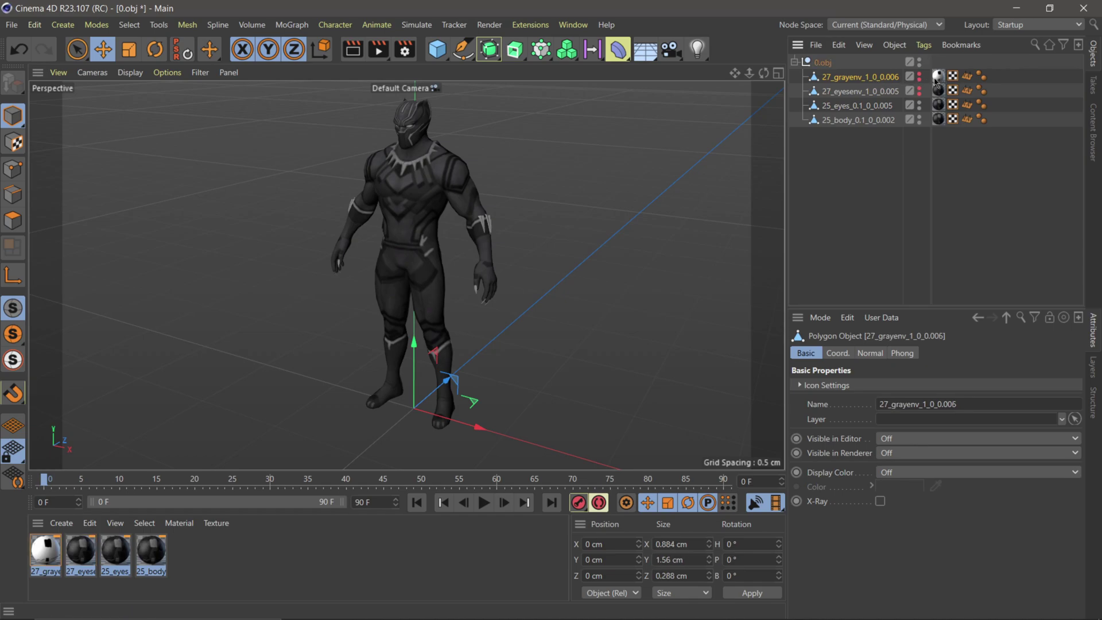
{"action": "left_click", "coordinate": [919, 79], "text": "ctrl"}
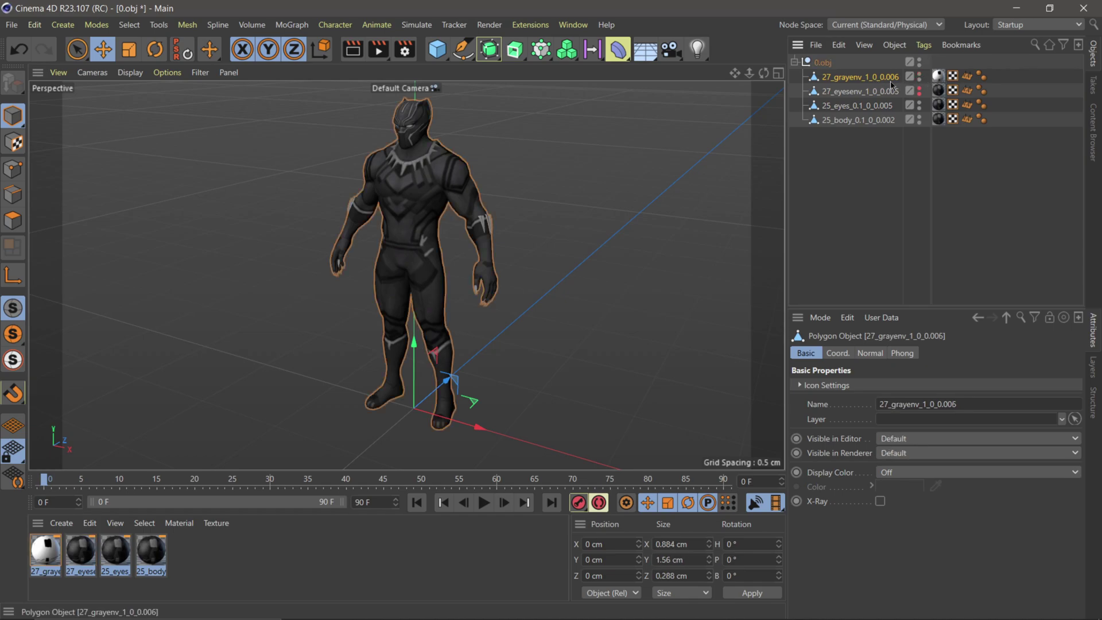
{"action": "left_click", "coordinate": [353, 49]}
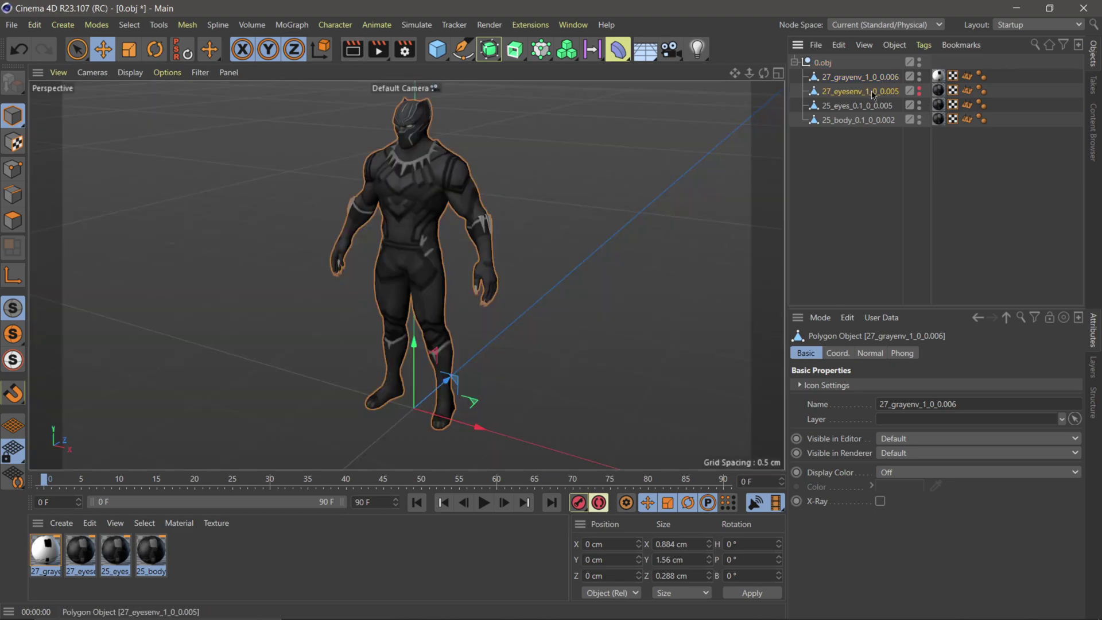
Delete the 27_eyesenv_1_0_0.005 and 27_grayenv_1_0_0.006 meshes from the 0.obj group.
{"action": "left_click", "coordinate": [872, 92]}
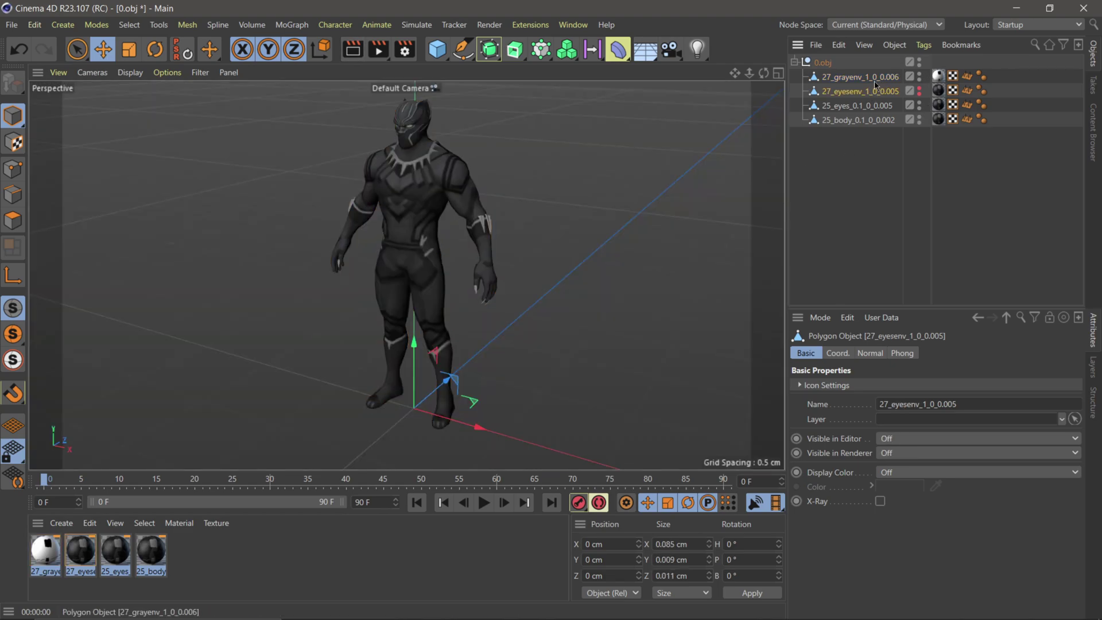
{"action": "left_click", "coordinate": [873, 80], "text": "ctrl"}
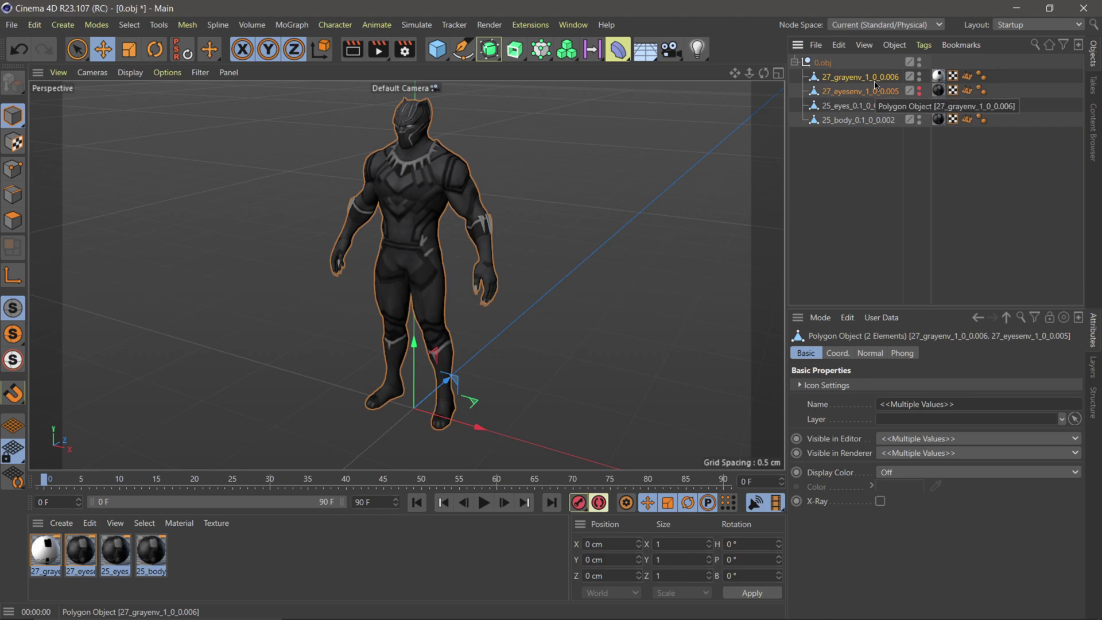
{"action": "key", "text": "Delete"}
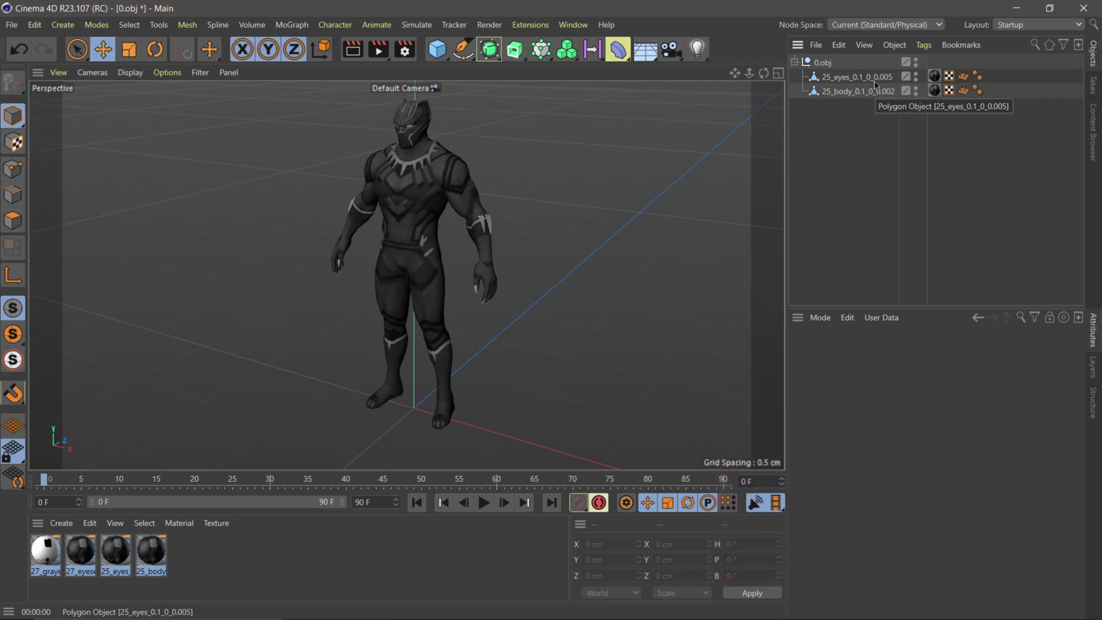
Delete the unused materials from the scene, keeping only those assigned to the eyes and body meshes.
{"action": "left_click", "coordinate": [89, 523]}
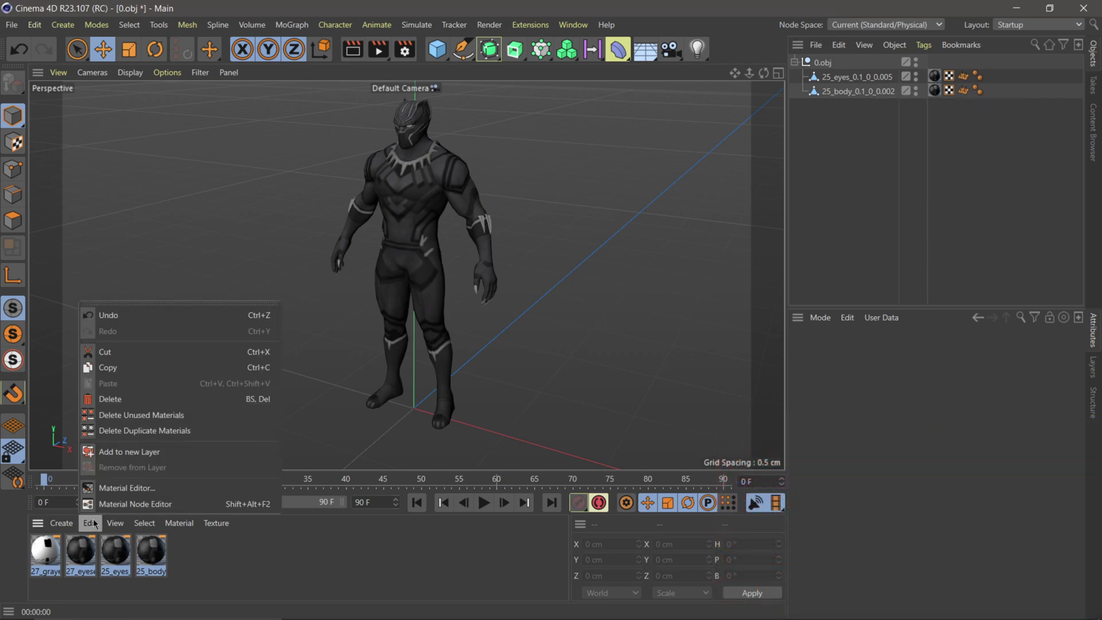
{"action": "left_click", "coordinate": [114, 415]}
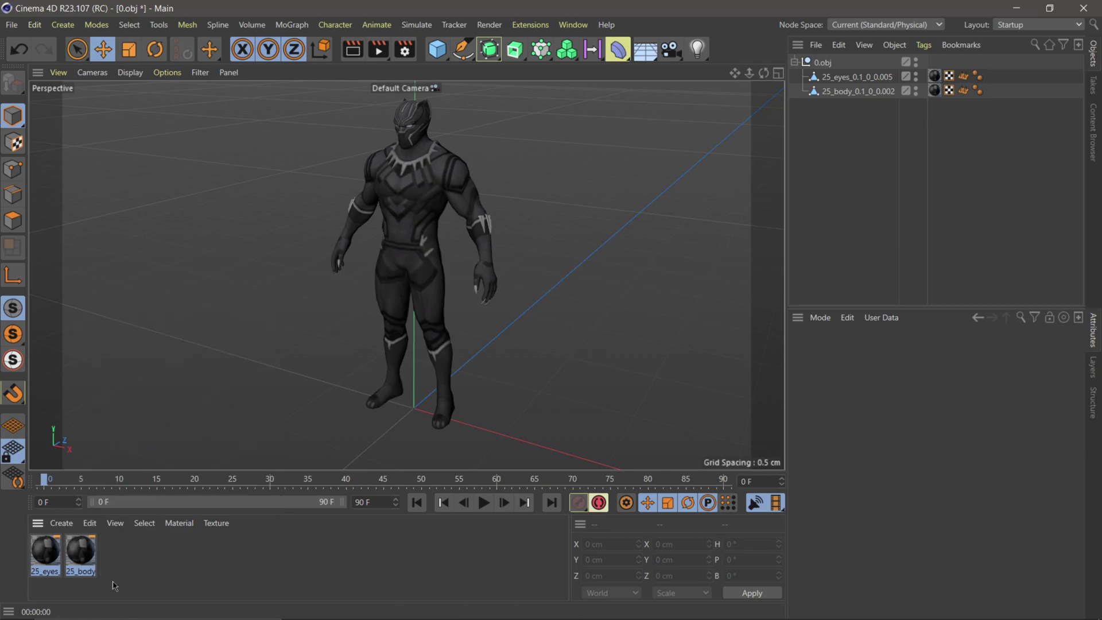
{"action": "left_click_drag", "start_coordinate": [444, 252], "coordinate": [526, 236], "text": "alt"}
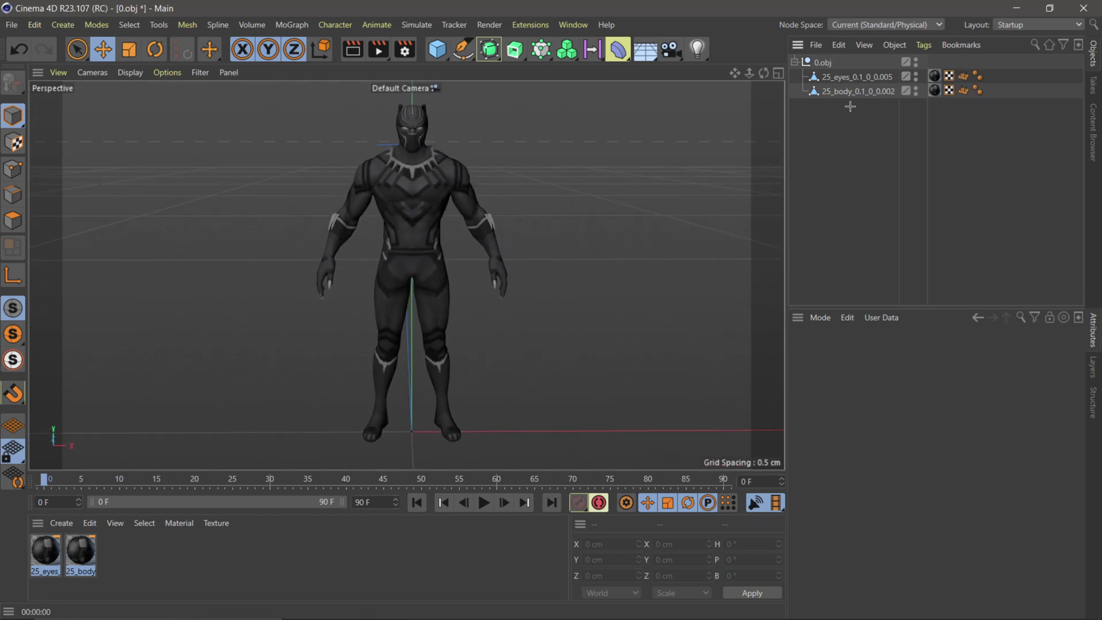
Select 0.obj with both its meshes and set up an FBX export using Version 7.2 (2012), Selection Only and Embed Textures.
{"action": "key", "text": "ctrl+a"}
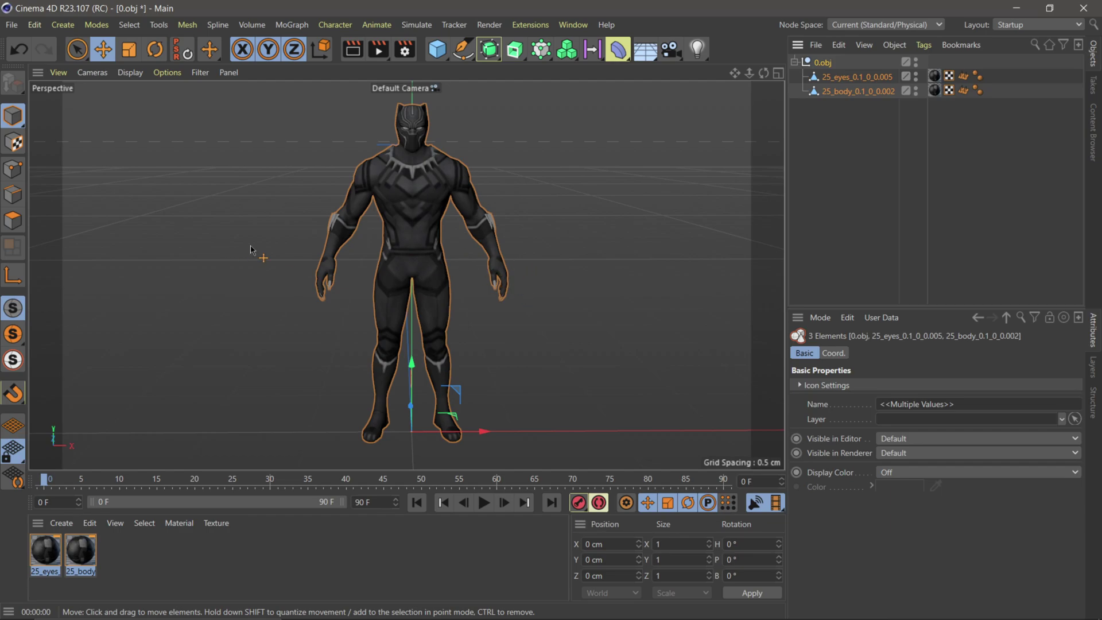
{"action": "left_click", "coordinate": [12, 25]}
{"action": "mouse_move", "coordinate": [84, 316]}
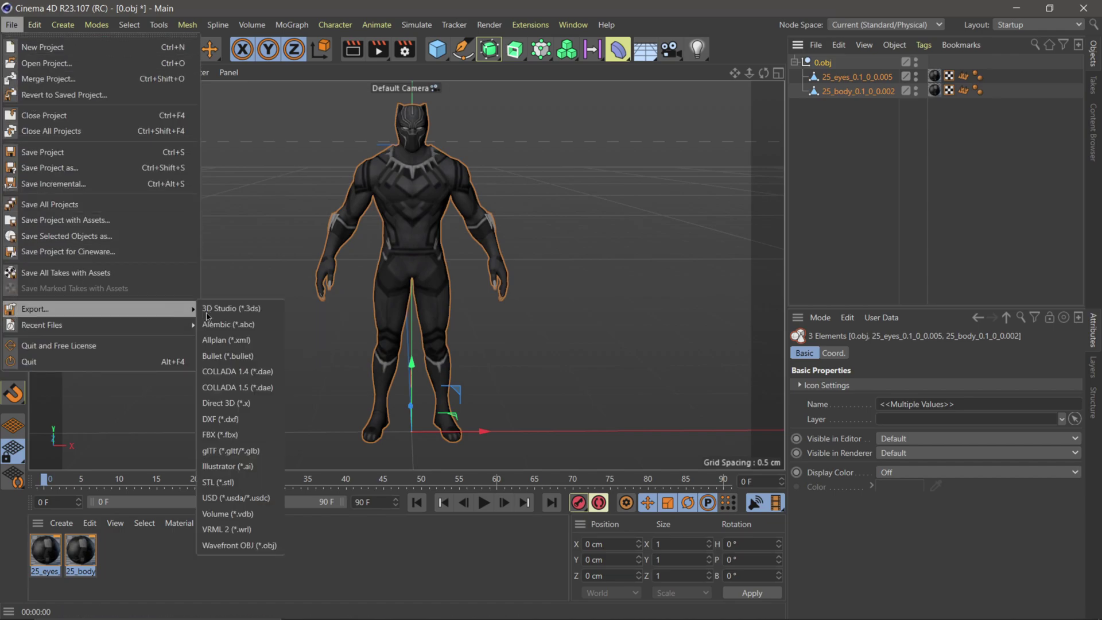
{"action": "left_click", "coordinate": [247, 433]}
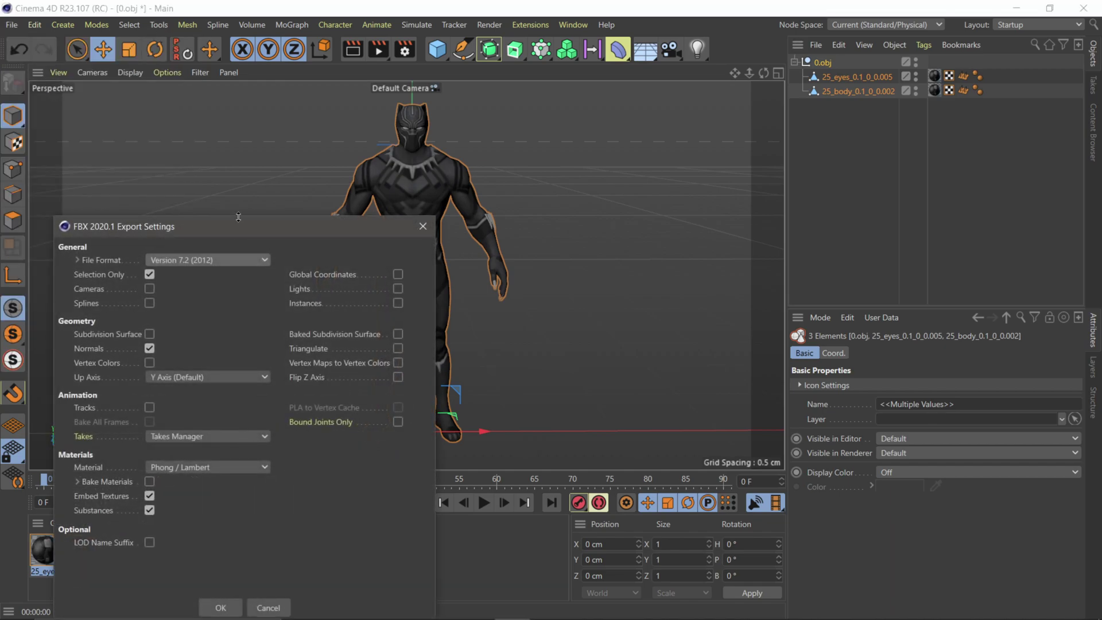
{"action": "left_click_drag", "start_coordinate": [241, 215], "coordinate": [532, 82]}
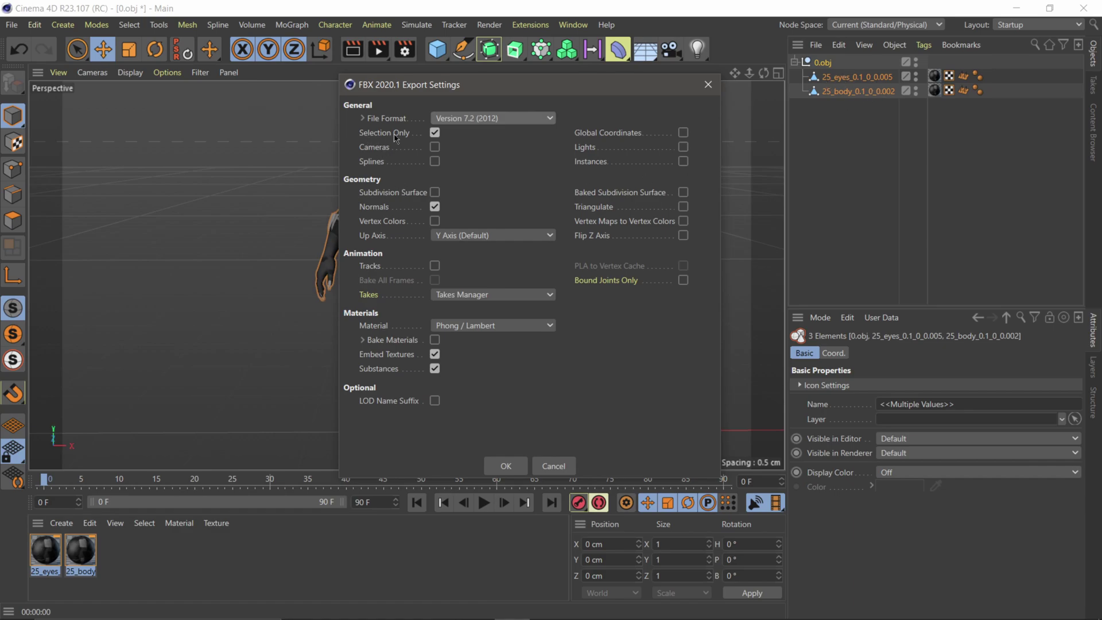
{"action": "left_click", "coordinate": [475, 119]}
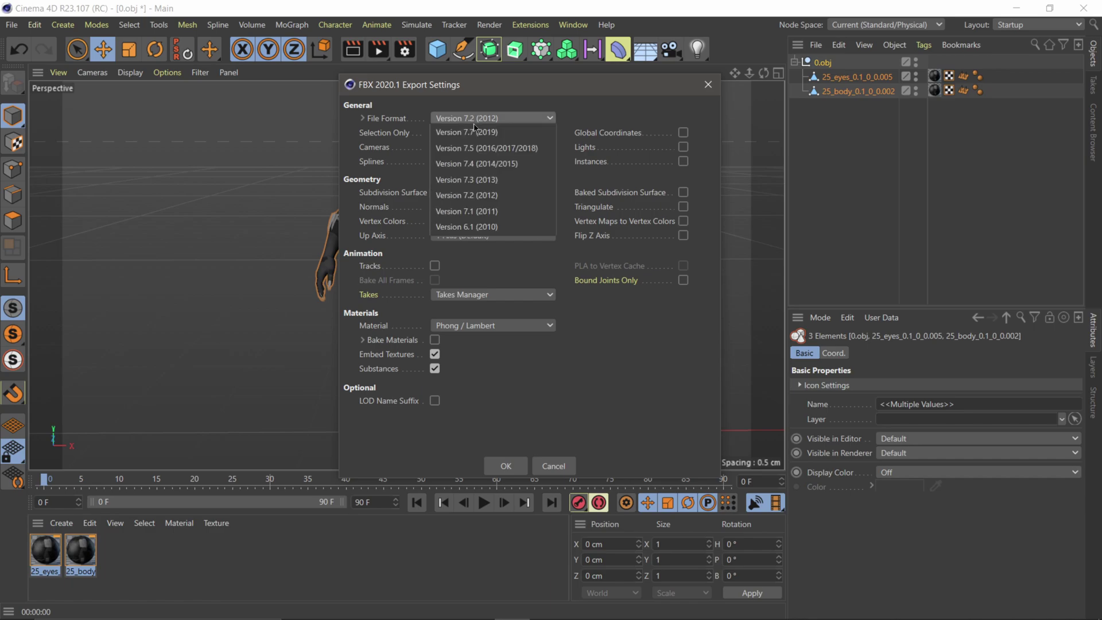
{"action": "left_click", "coordinate": [634, 417]}
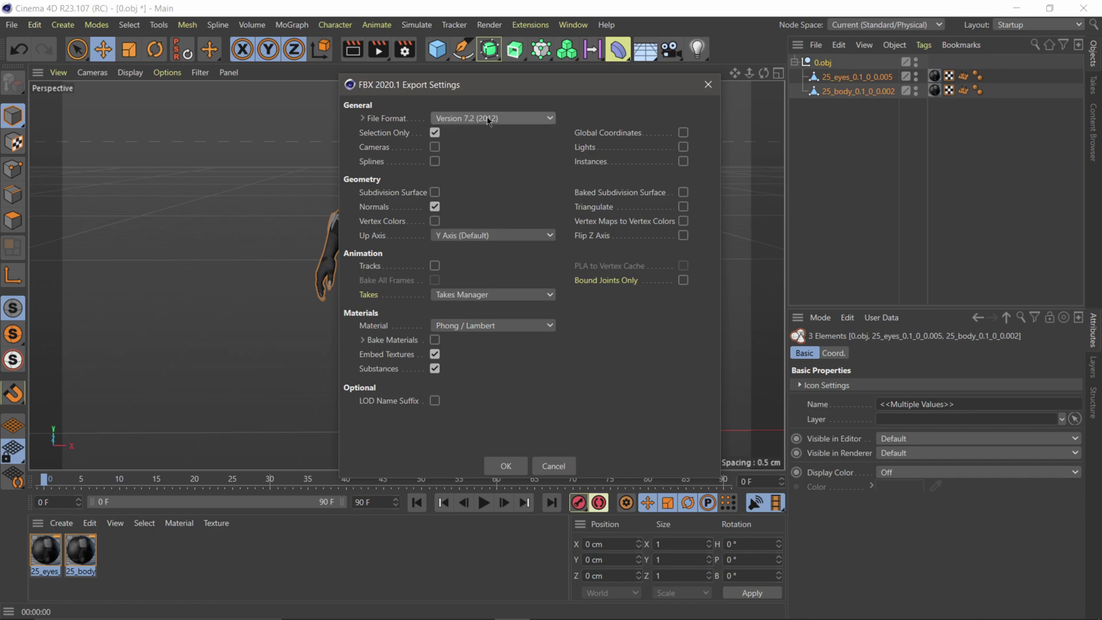
Export the FBX as Panther in the black-panther-from-marvel-end-time-arena folder, overwriting the existing file.
{"action": "left_click", "coordinate": [507, 466]}
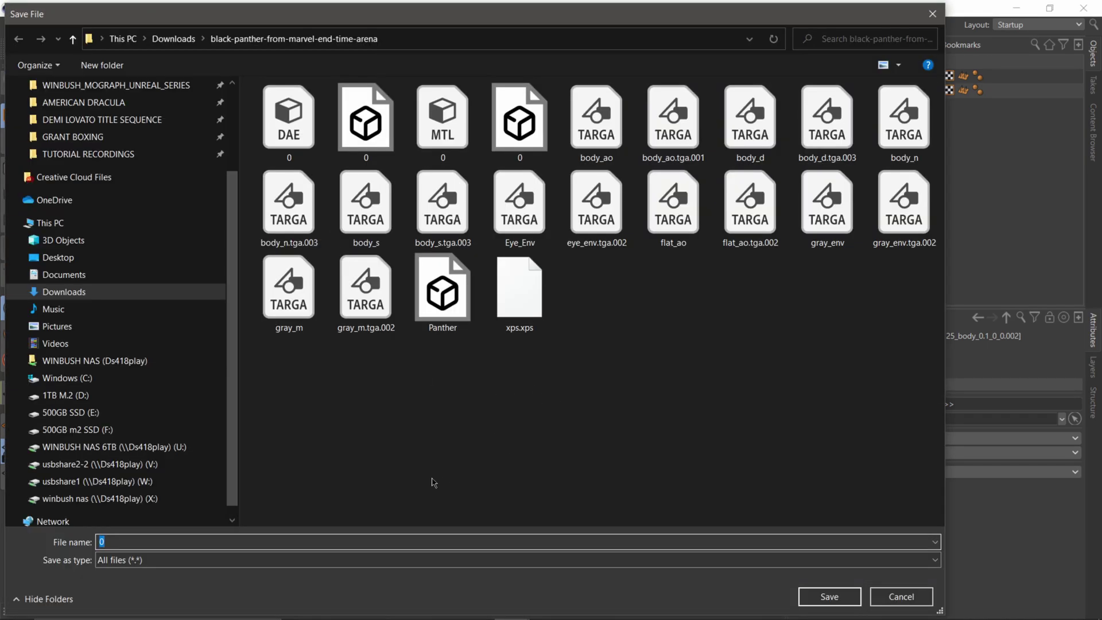
{"action": "type", "text": "Panther"}
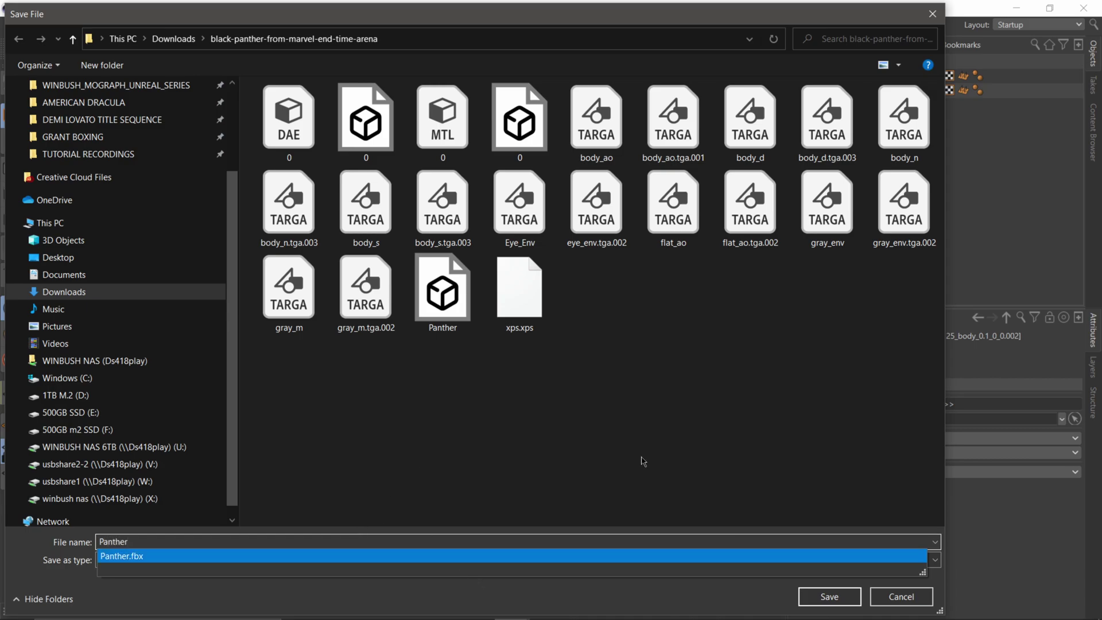
{"action": "left_click", "coordinate": [846, 592]}
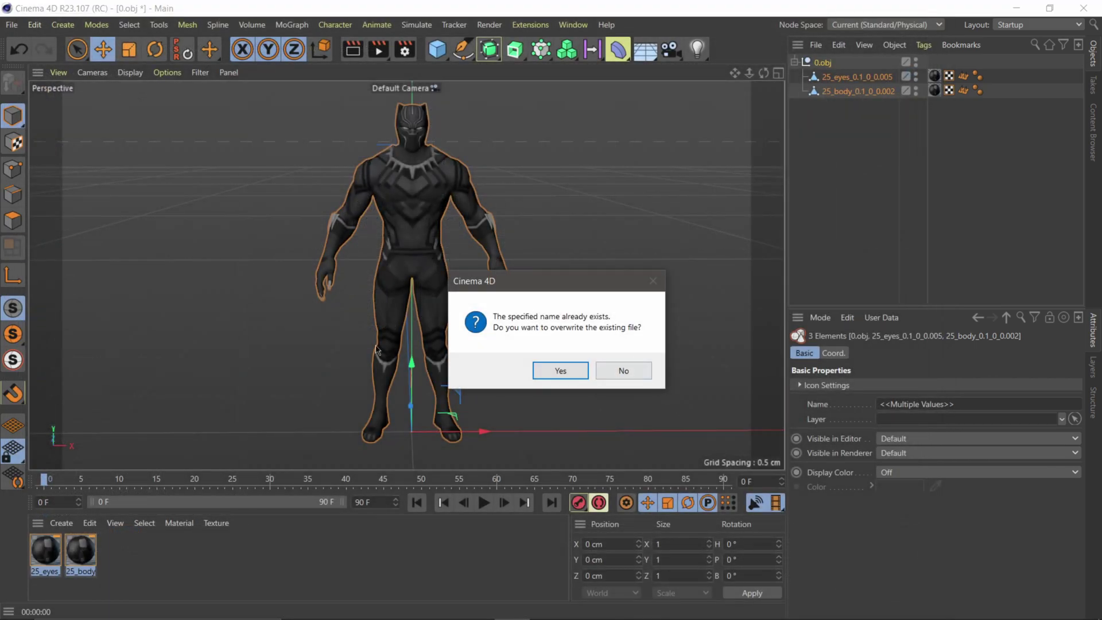
{"action": "left_click_drag", "start_coordinate": [567, 289], "coordinate": [613, 216]}
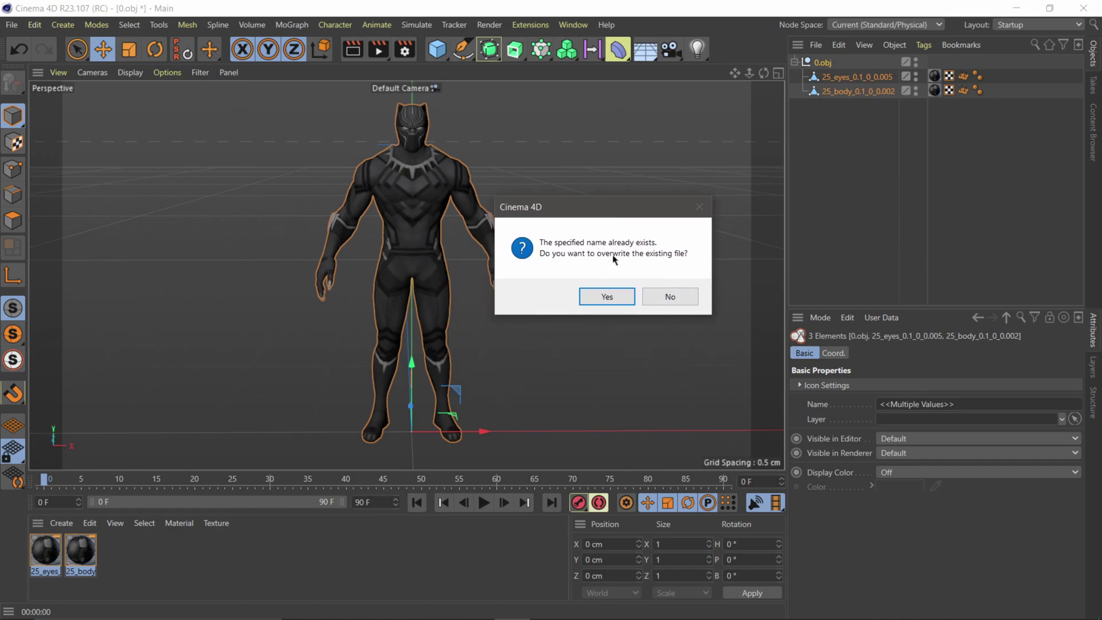
{"action": "left_click", "coordinate": [607, 296]}
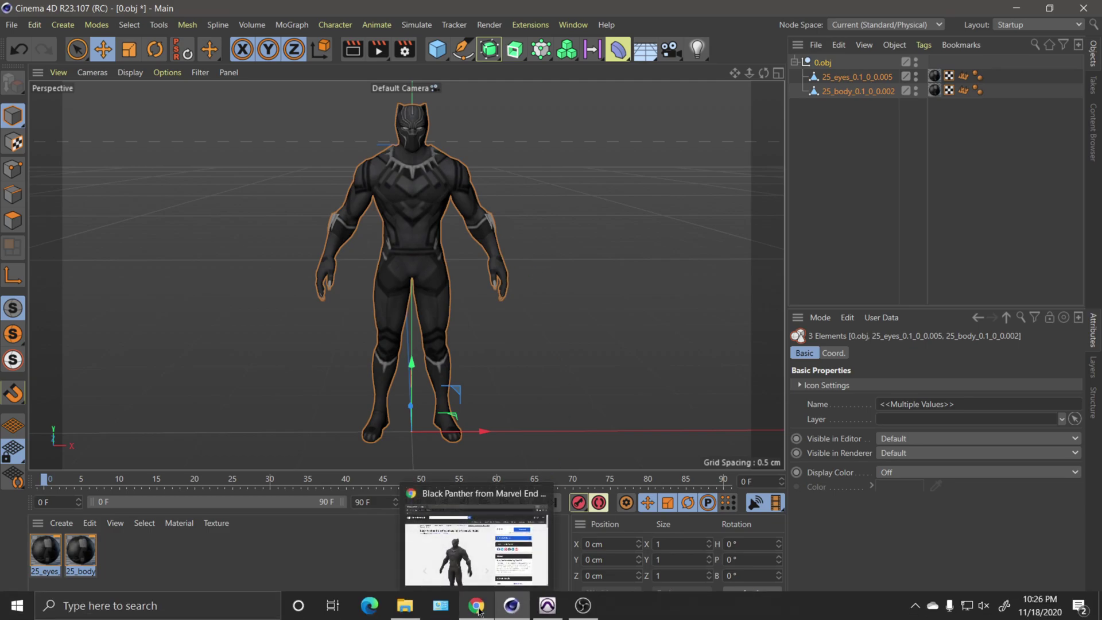
Switch to Chrome, open Mixamo in a new tab and start a character upload.
{"action": "left_click", "coordinate": [476, 605]}
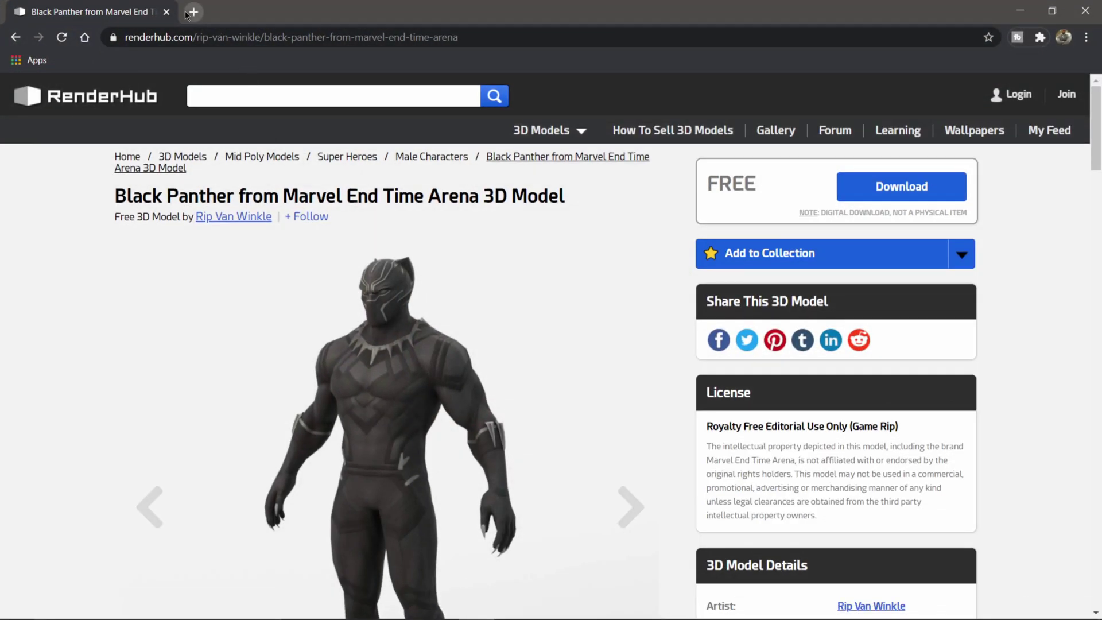
{"action": "left_click", "coordinate": [192, 12]}
{"action": "left_click", "coordinate": [431, 282]}
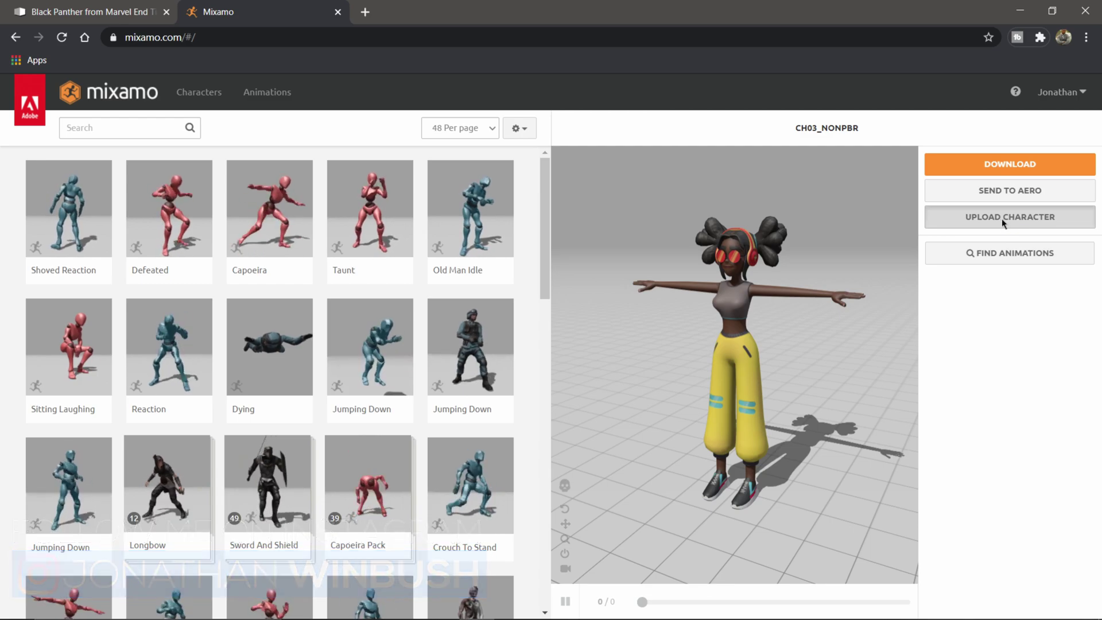
{"action": "left_click", "coordinate": [1003, 223]}
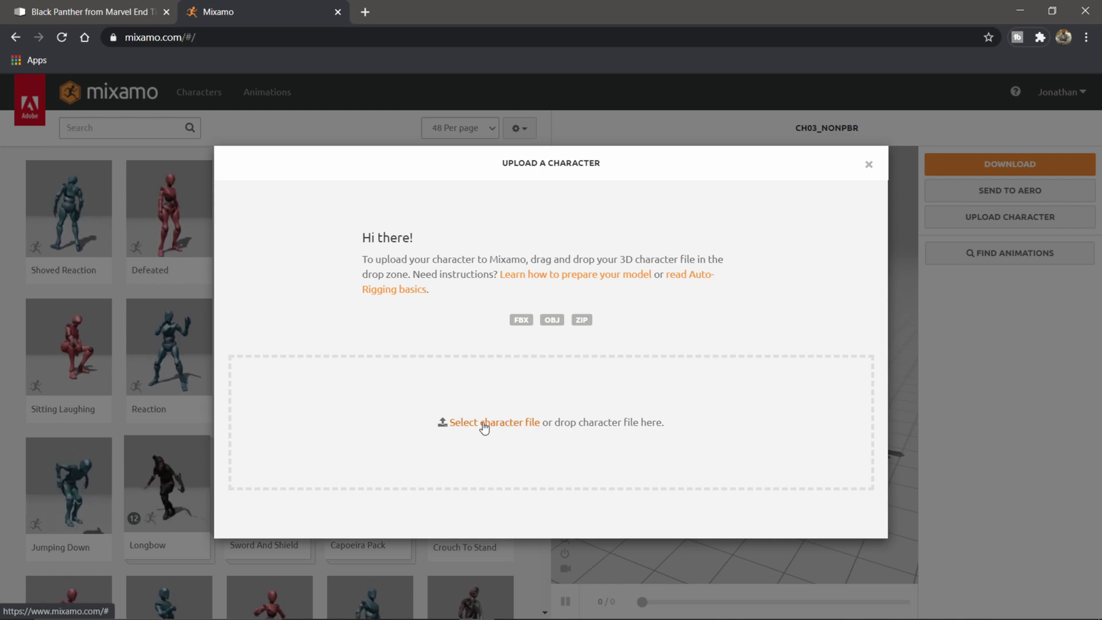
Upload the Panther FBX from the black-panther-from-marvel-end-time-arena folder in File Explorer to Mixamo's auto-rigger.
{"action": "mouse_move", "coordinate": [446, 615]}
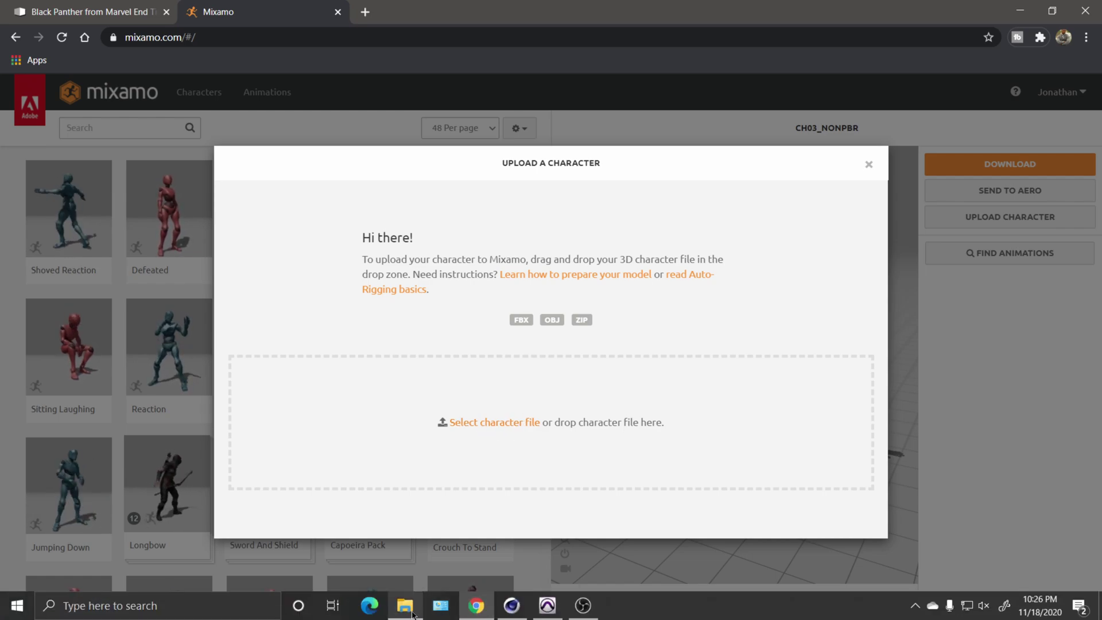
{"action": "left_click", "coordinate": [411, 612]}
{"action": "scroll", "coordinate": [355, 404], "scroll_direction": "down", "scroll_amount": 1}
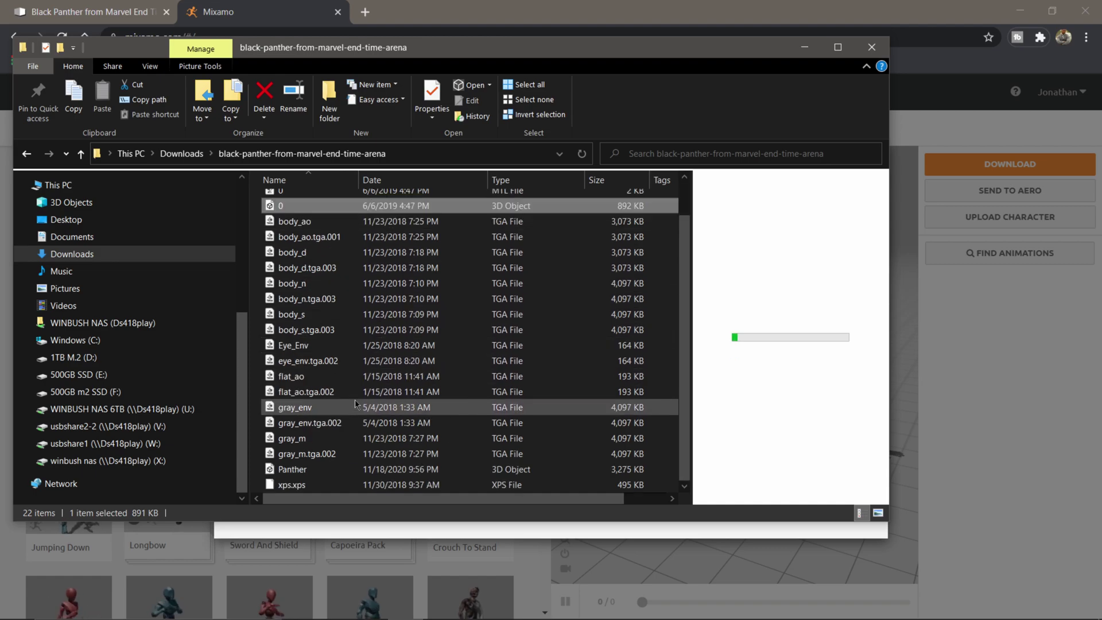
{"action": "left_click", "coordinate": [303, 470]}
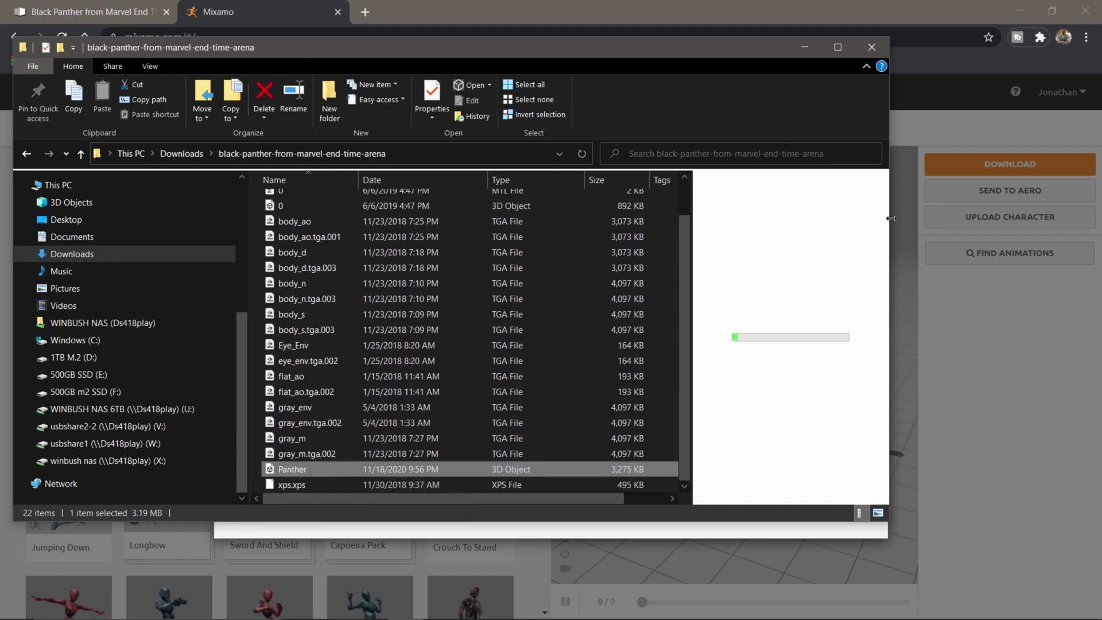
{"action": "left_click_drag", "start_coordinate": [890, 219], "coordinate": [606, 217]}
{"action": "left_click_drag", "start_coordinate": [391, 55], "coordinate": [314, 29]}
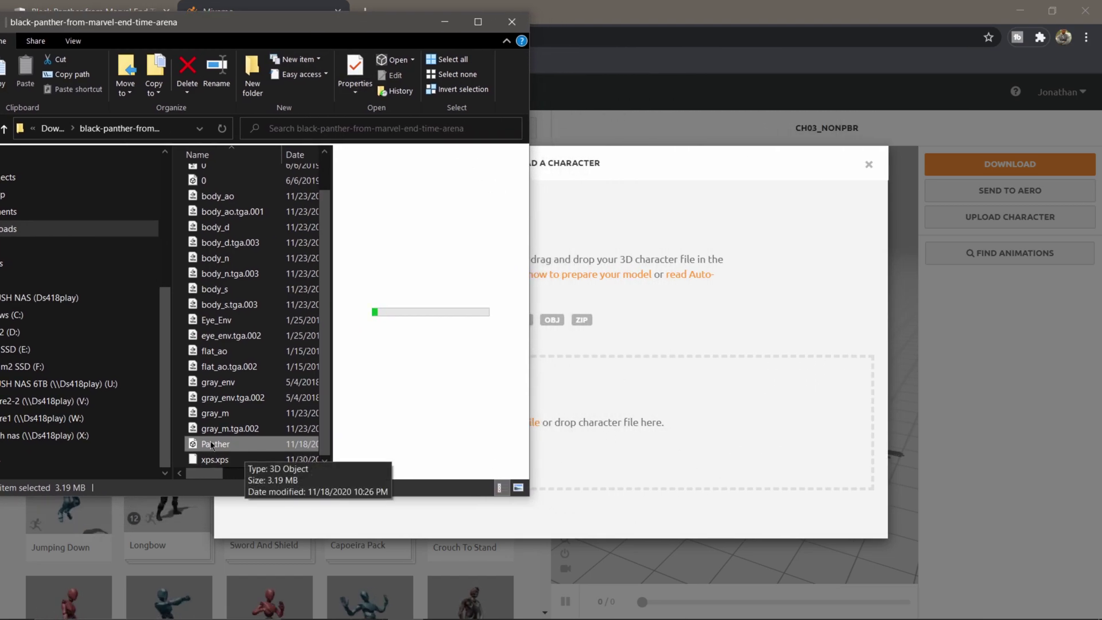
{"action": "left_click_drag", "start_coordinate": [218, 444], "coordinate": [645, 445]}
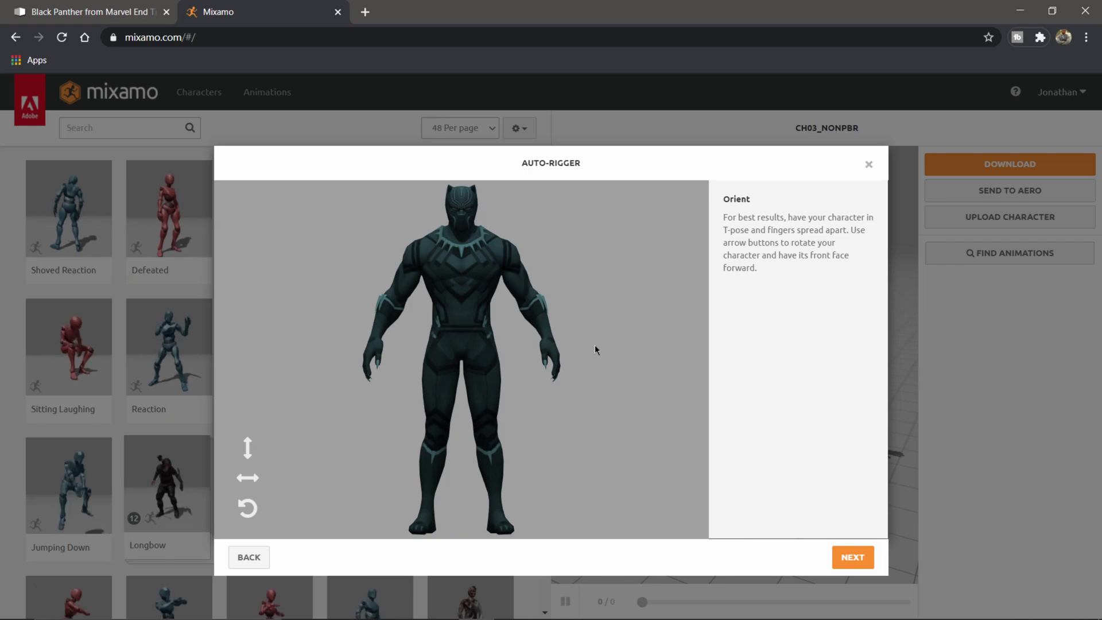
Accept the character's orientation and place the chin and wrist markers on the model with symmetry on.
{"action": "left_click", "coordinate": [852, 557]}
{"action": "left_click_drag", "start_coordinate": [285, 367], "coordinate": [461, 233]}
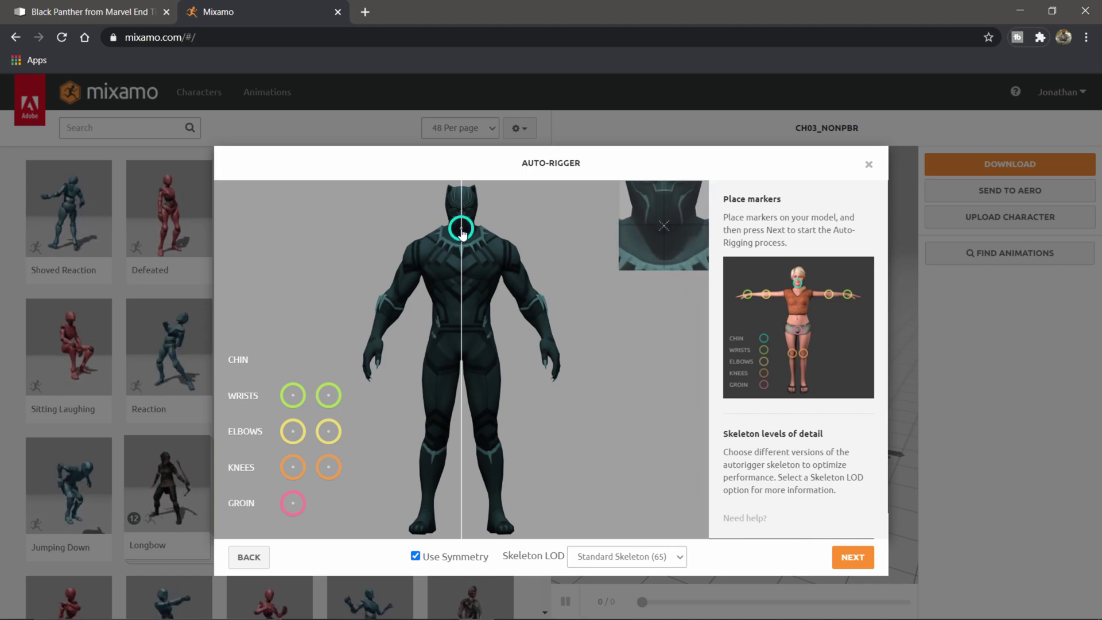
{"action": "left_click_drag", "start_coordinate": [463, 232], "coordinate": [463, 232]}
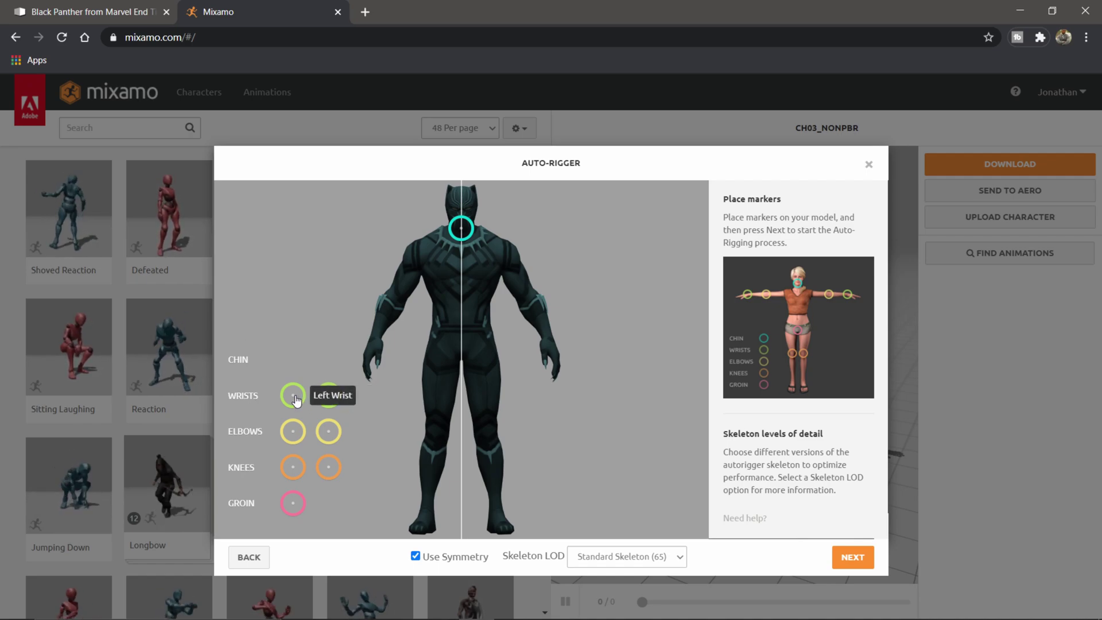
{"action": "left_click_drag", "start_coordinate": [295, 400], "coordinate": [295, 400]}
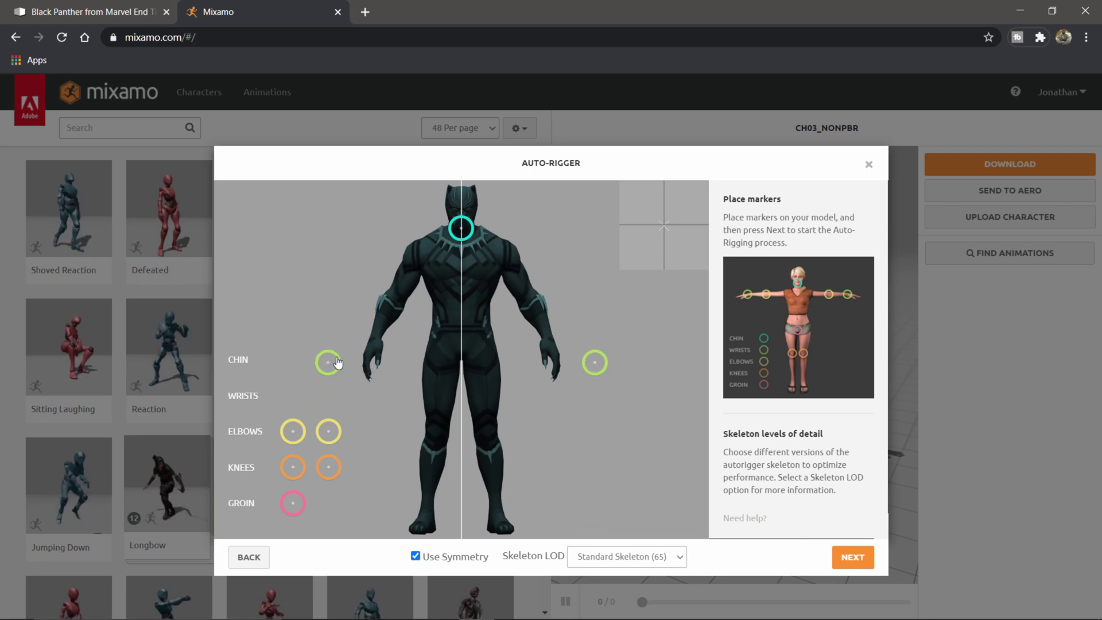
{"action": "mouse_move", "coordinate": [344, 359]}
{"action": "left_mouse_down"}
{"action": "mouse_move", "coordinate": [458, 319]}
{"action": "mouse_move", "coordinate": [536, 322]}
{"action": "mouse_move", "coordinate": [544, 333]}
{"action": "left_mouse_up"}
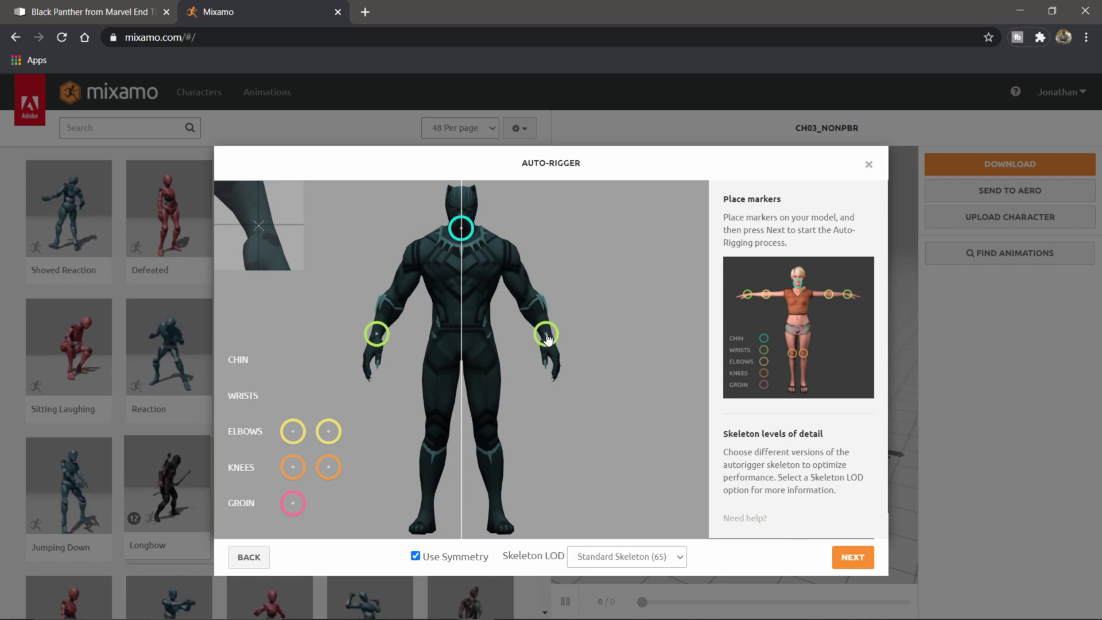
Place the elbow, knee and groin markers on the model and start auto-rigging with Standard Skeleton (65).
{"action": "left_click_drag", "start_coordinate": [292, 433], "coordinate": [527, 298]}
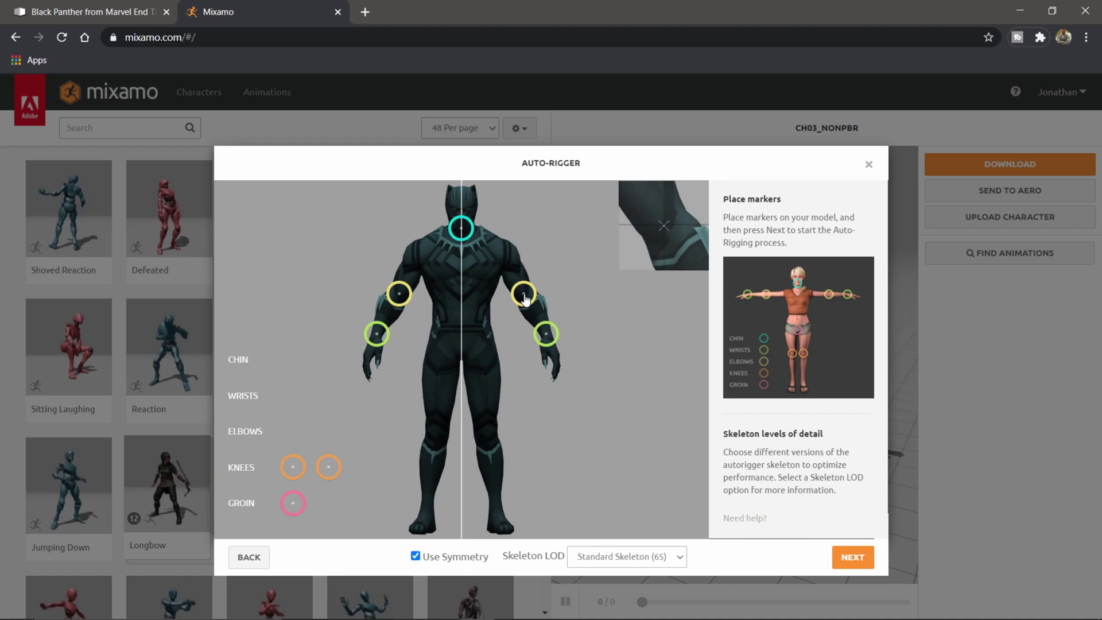
{"action": "left_click_drag", "start_coordinate": [293, 468], "coordinate": [484, 425]}
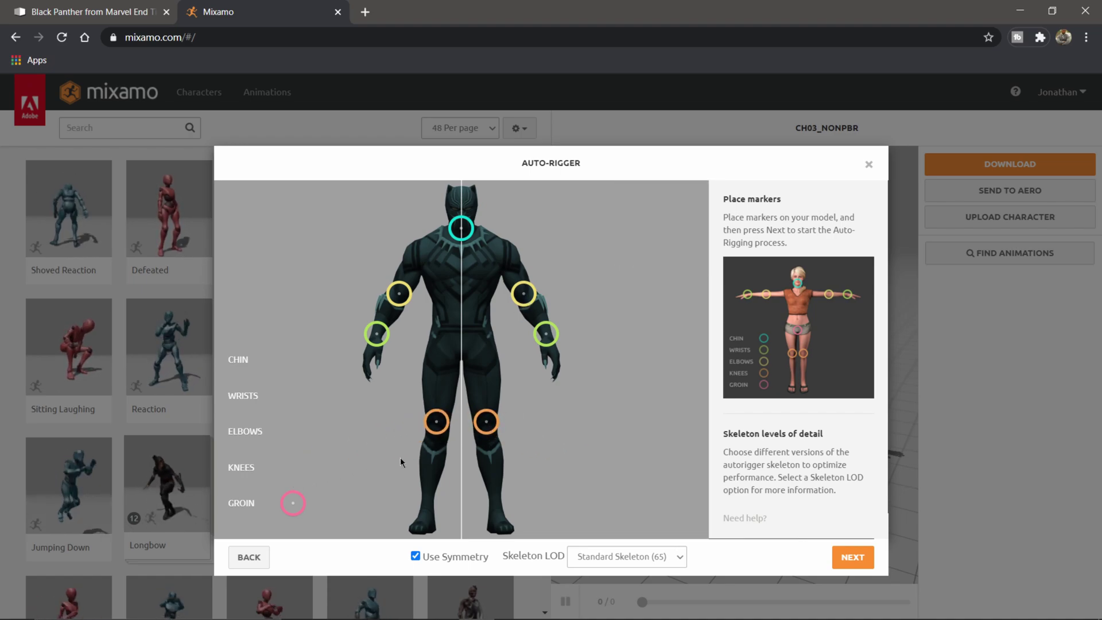
{"action": "left_click_drag", "start_coordinate": [292, 508], "coordinate": [463, 364]}
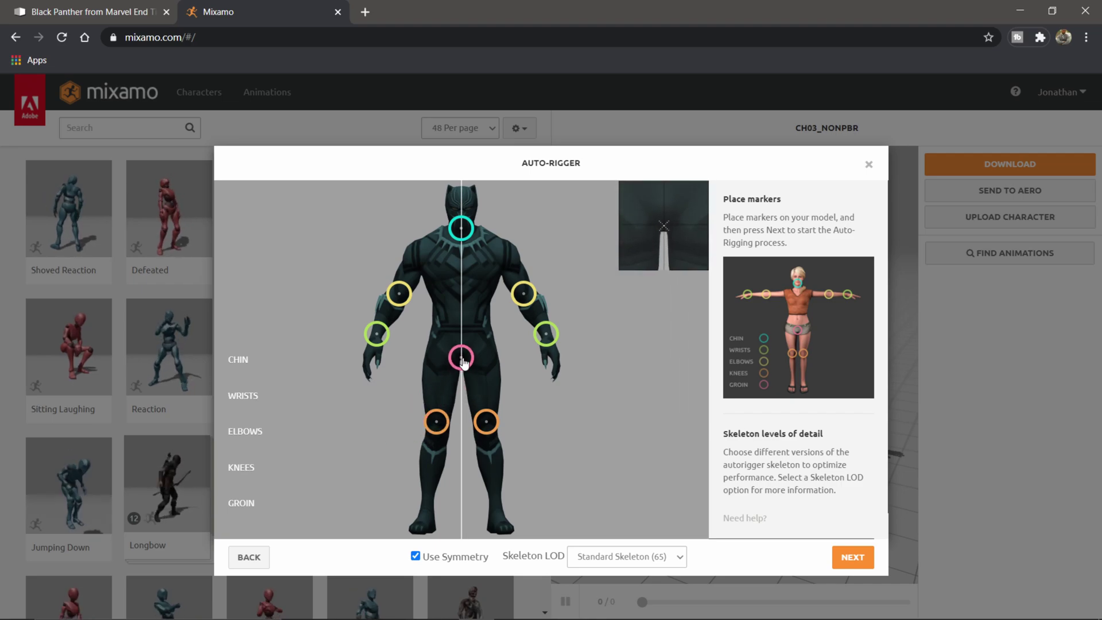
{"action": "left_click", "coordinate": [852, 557]}
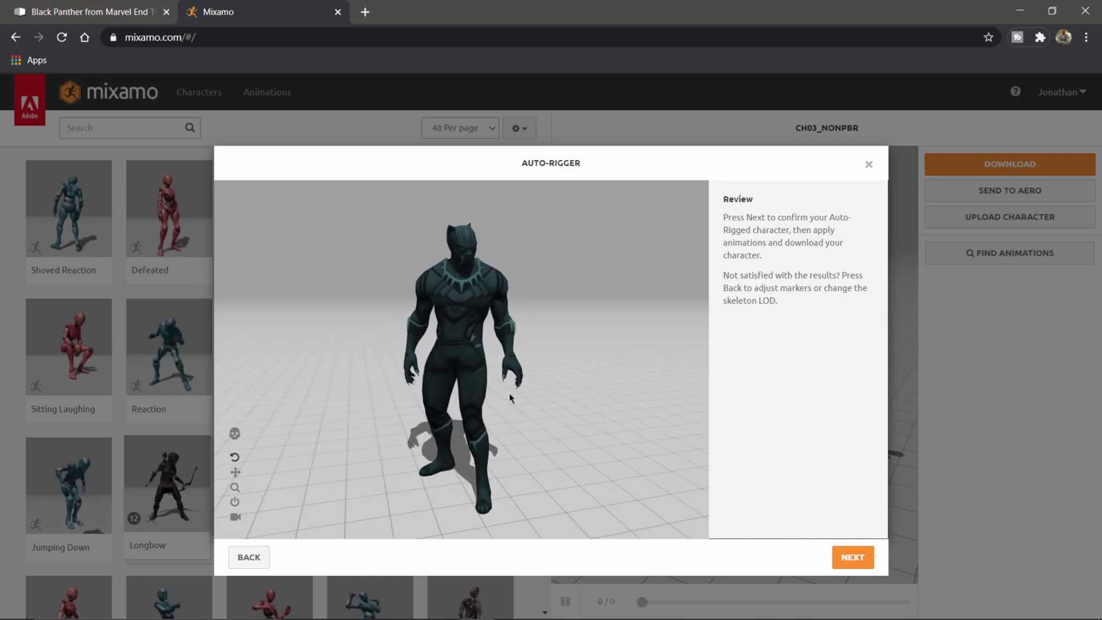
Accept the auto-rigged Panther as the new current character and view it from the front.
{"action": "left_click", "coordinate": [851, 556]}
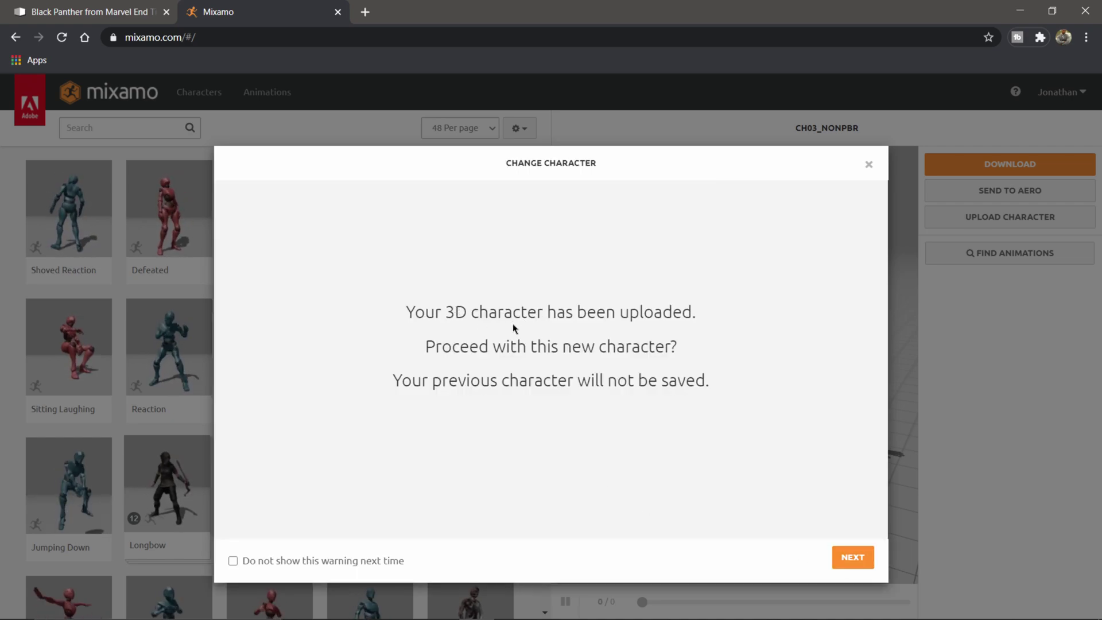
{"action": "left_click", "coordinate": [852, 557]}
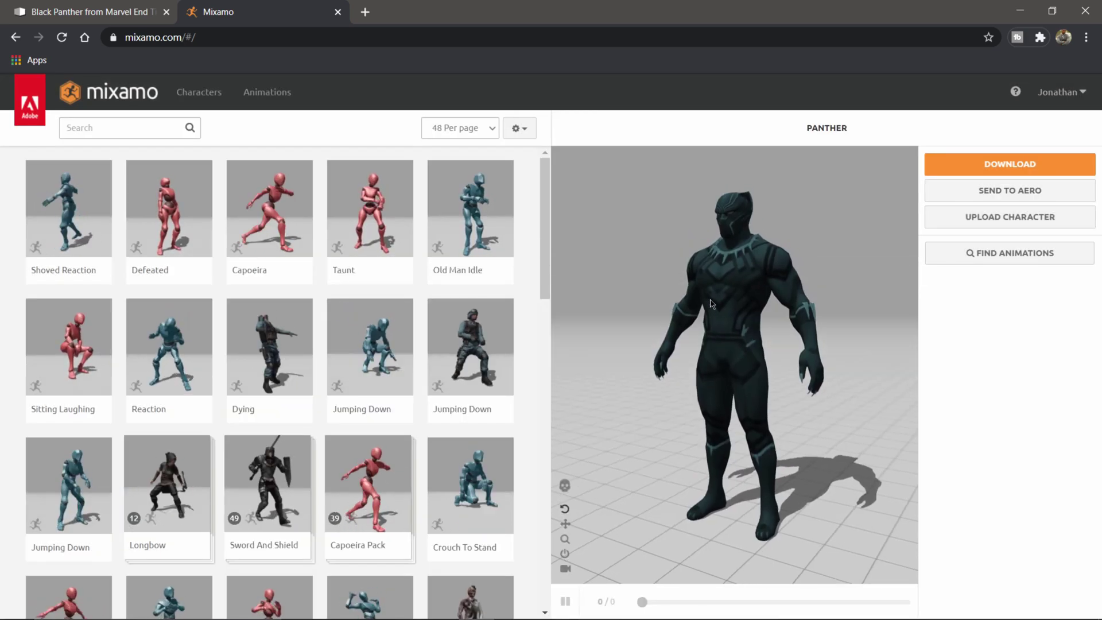
{"action": "left_click_drag", "start_coordinate": [713, 304], "coordinate": [742, 307]}
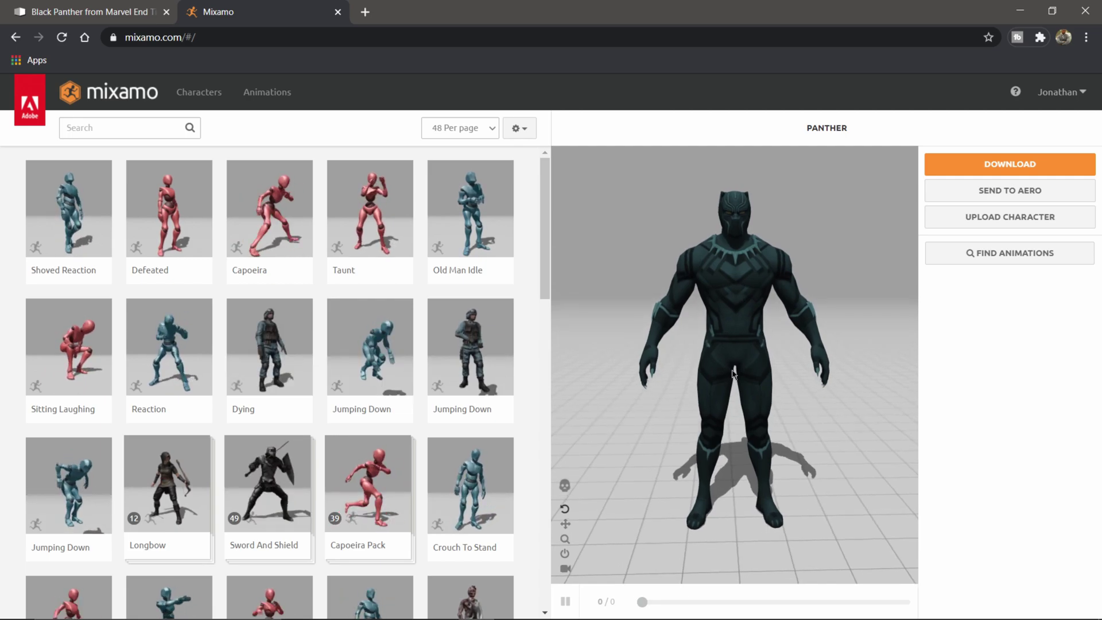
Search the Mixamo animations for "t".
{"action": "left_click", "coordinate": [275, 98]}
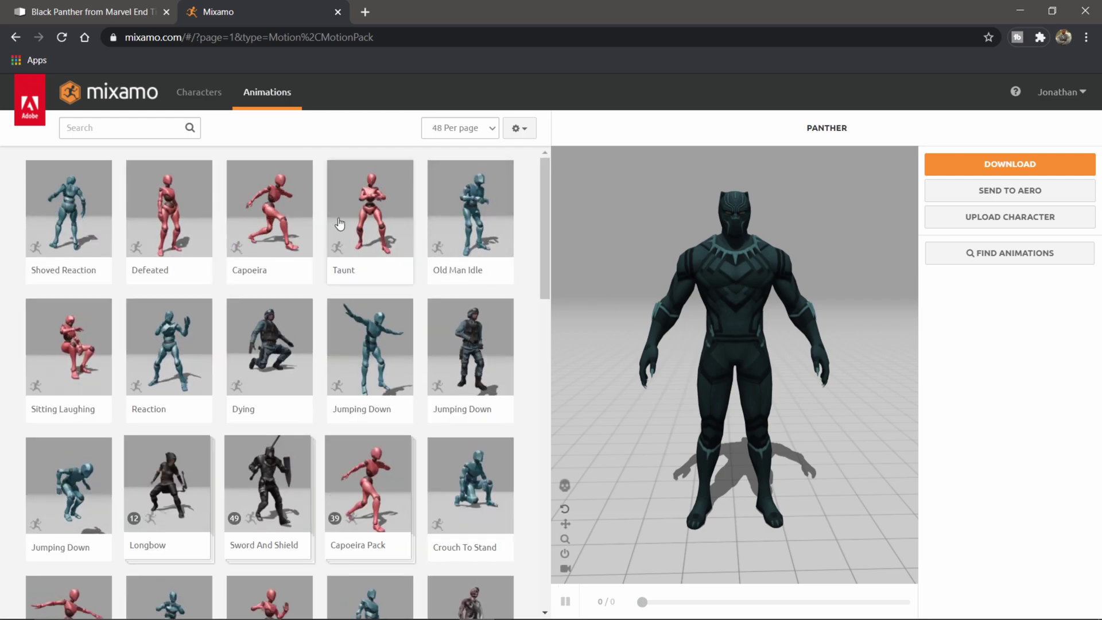
{"action": "left_click", "coordinate": [133, 127]}
{"action": "type", "text": "t"}
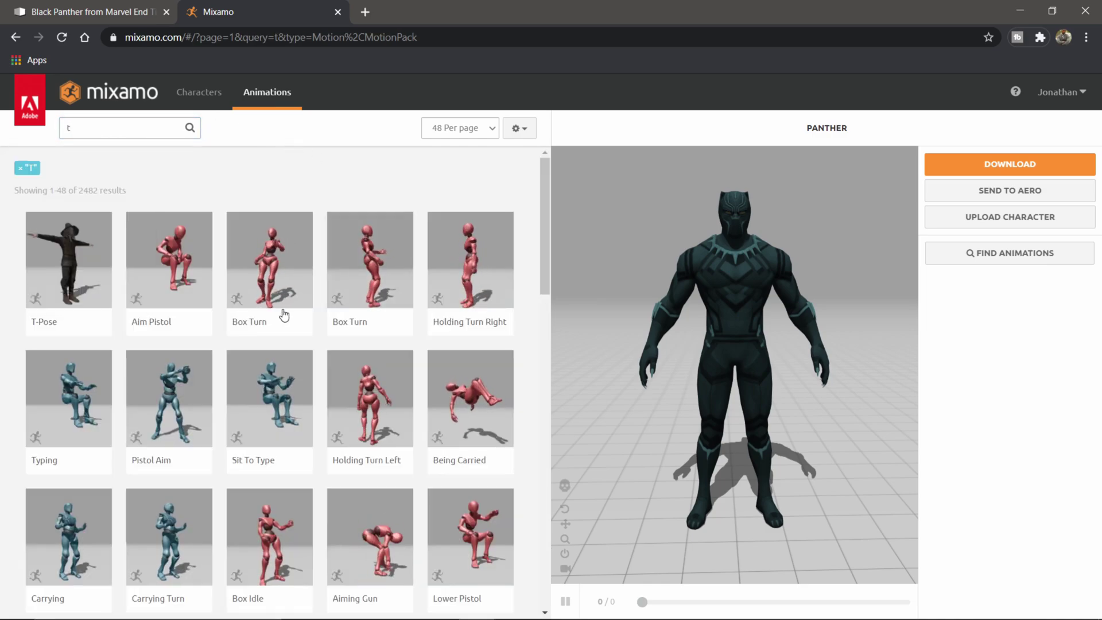
Apply the T-Pose animation to the Panther and download it as FBX with skin at 30 frames per second.
{"action": "left_click", "coordinate": [78, 264]}
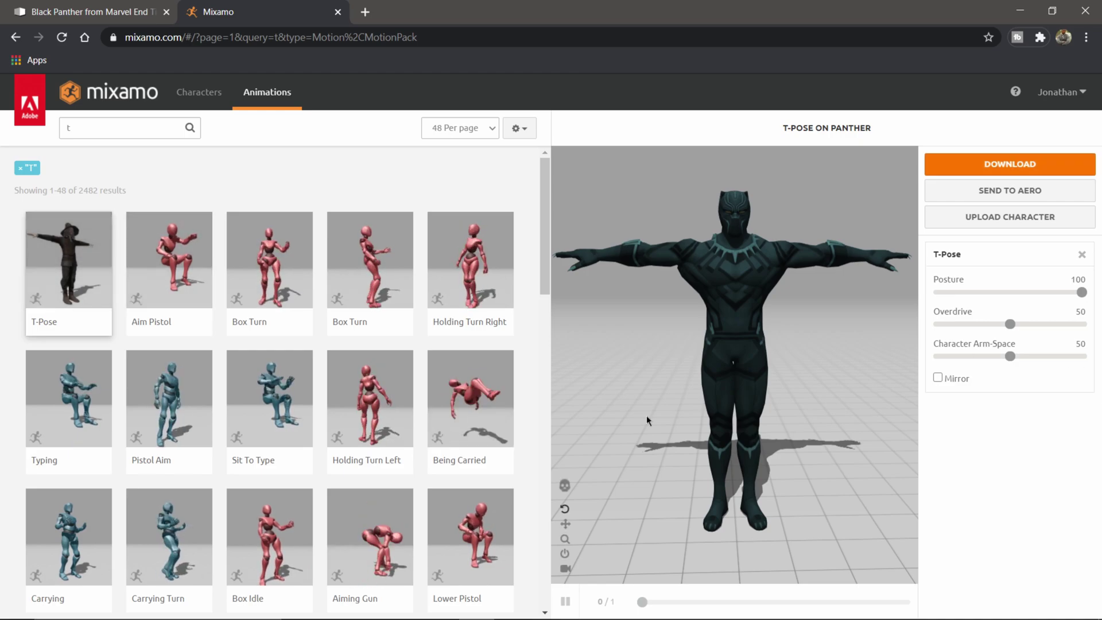
{"action": "left_click", "coordinate": [1015, 166]}
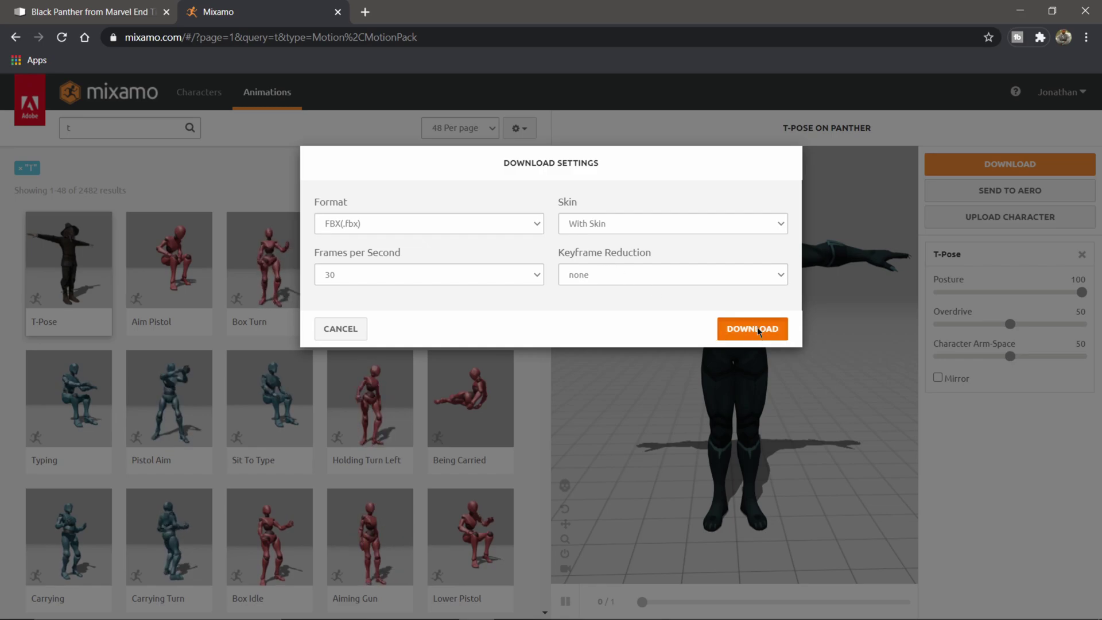
{"action": "left_click", "coordinate": [752, 331]}
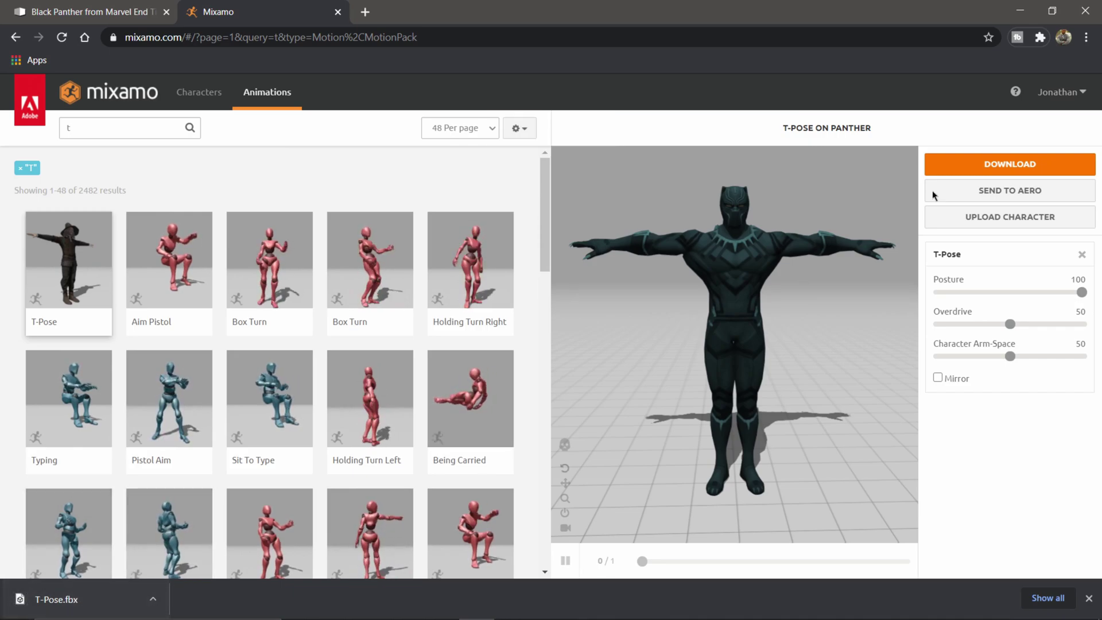
Switch to Cinema 4D and import the T-Pose file from the Downloads folder, keeping the offered FBX import settings.
{"action": "left_click", "coordinate": [1020, 12]}
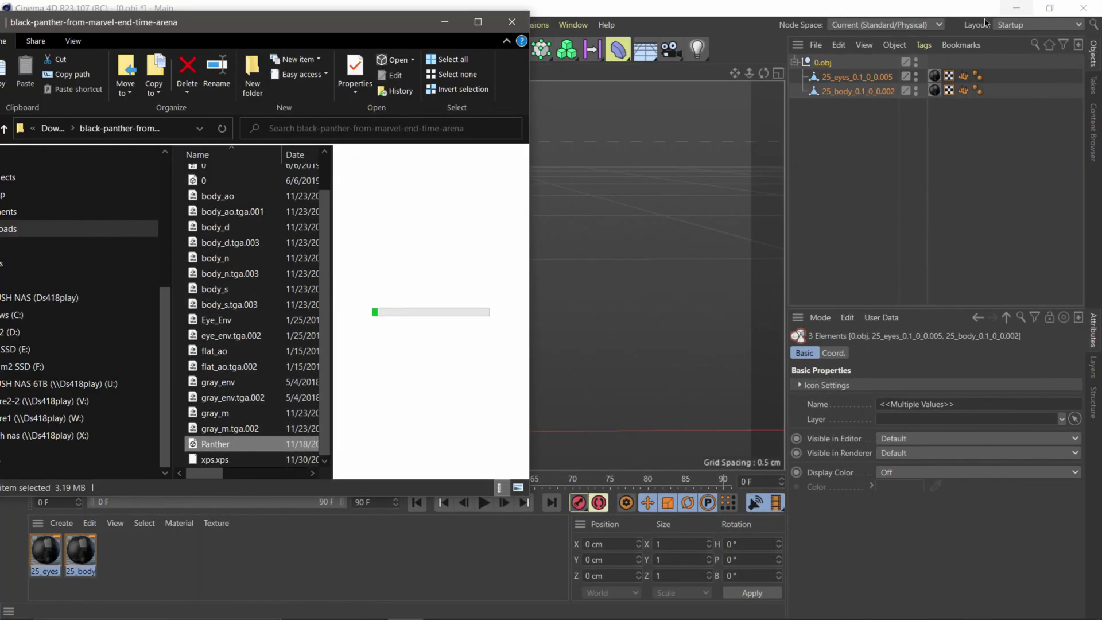
{"action": "left_click_drag", "start_coordinate": [364, 40], "coordinate": [590, 45]}
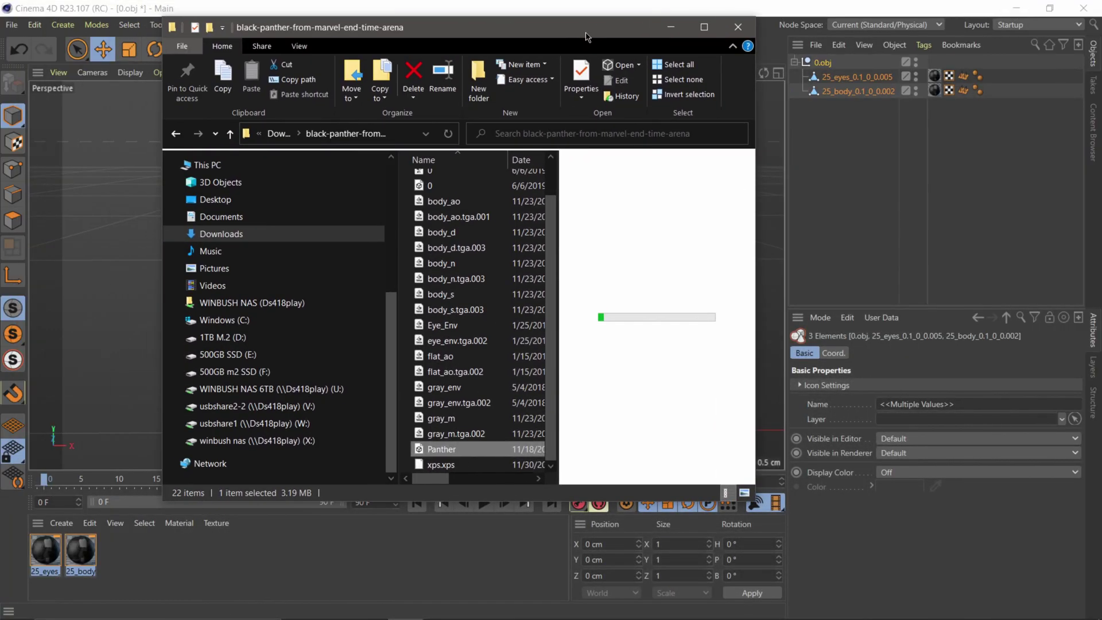
{"action": "left_click", "coordinate": [208, 235]}
{"action": "left_click", "coordinate": [442, 199]}
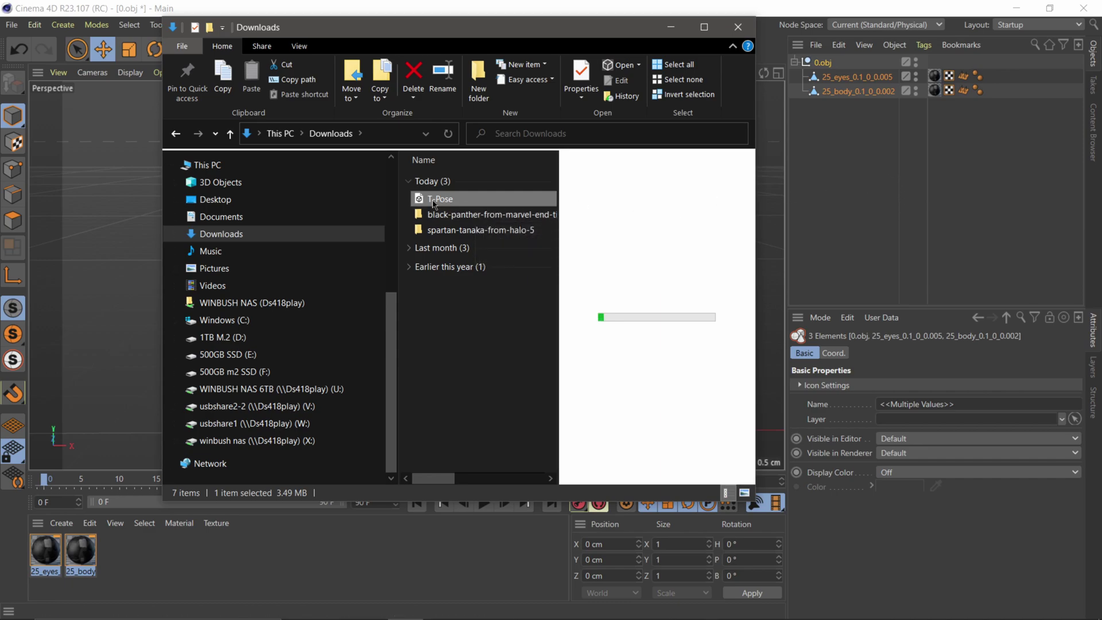
{"action": "left_click_drag", "start_coordinate": [434, 202], "coordinate": [871, 189]}
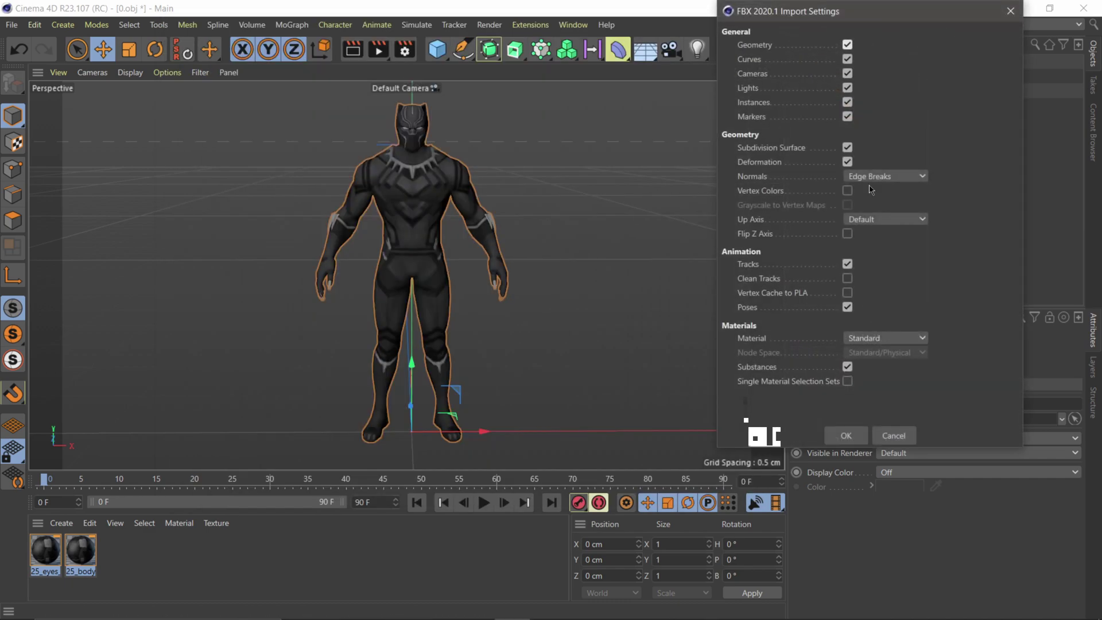
{"action": "left_click_drag", "start_coordinate": [855, 16], "coordinate": [723, 16]}
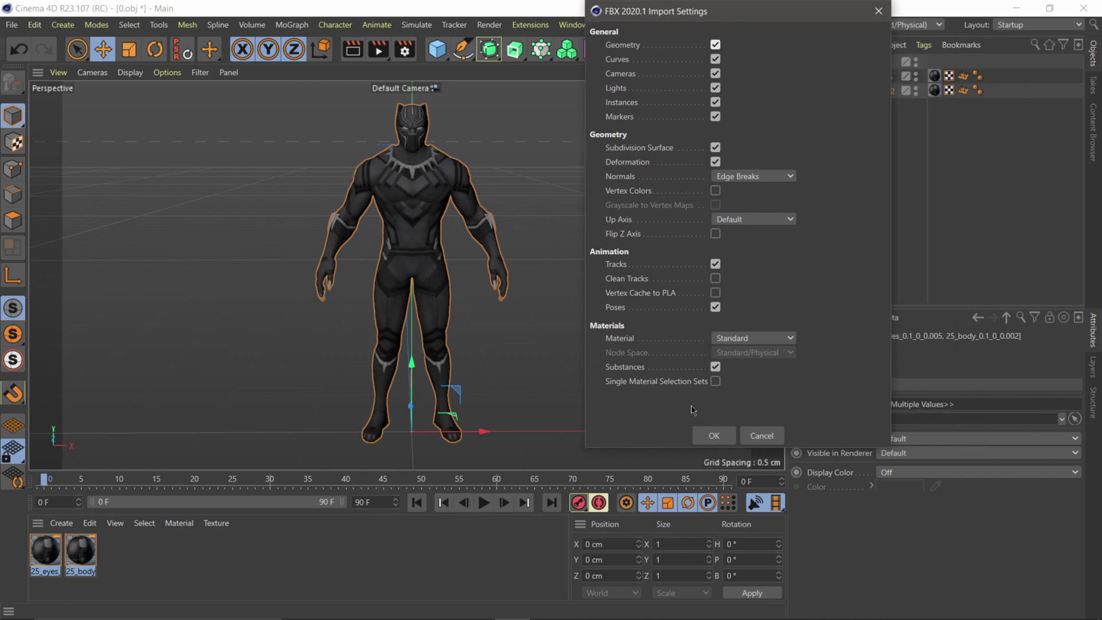
{"action": "left_click", "coordinate": [714, 436]}
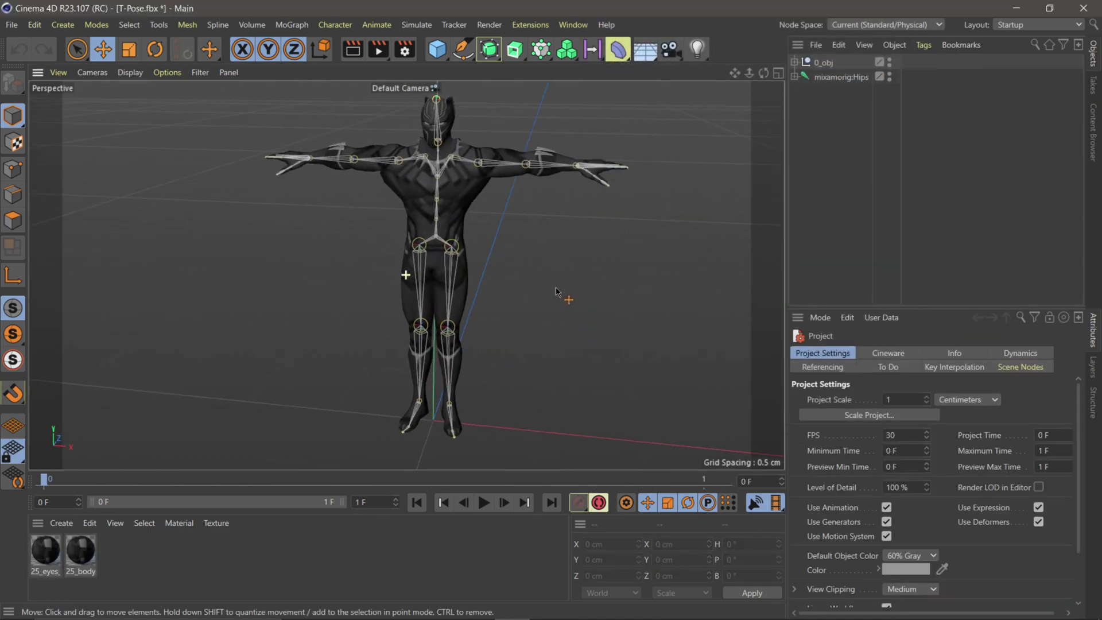
Group 0_obj and mixamorig:Hips under one null and rename that null Panther.
{"action": "middle_click_drag", "start_coordinate": [556, 291], "coordinate": [485, 299], "text": "alt"}
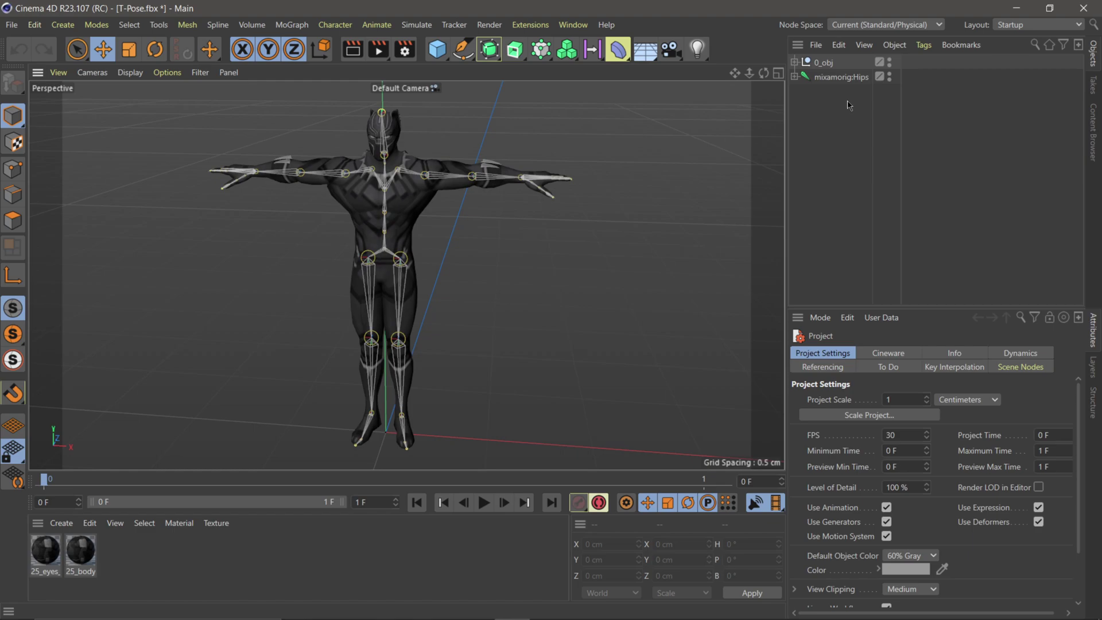
{"action": "key", "text": "ctrl+a"}
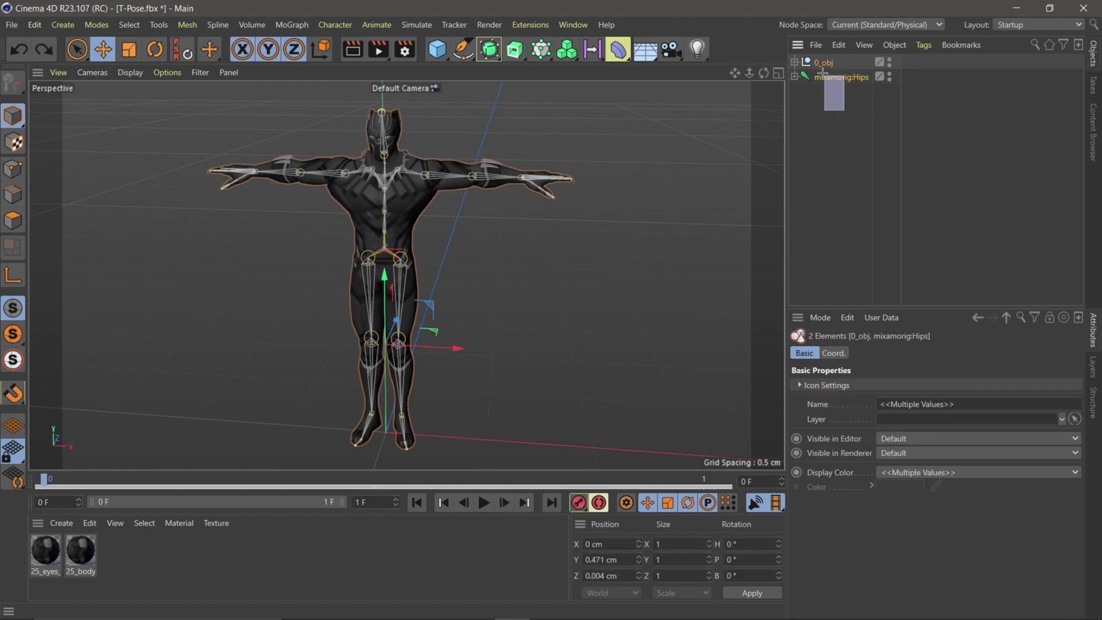
{"action": "left_click", "coordinate": [891, 45]}
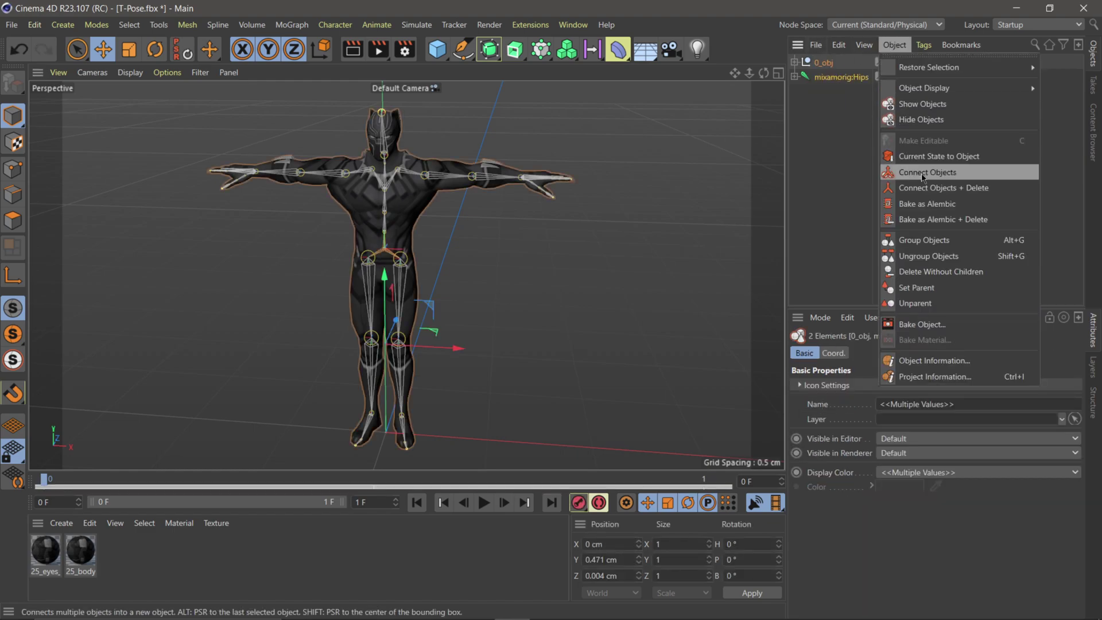
{"action": "left_click", "coordinate": [932, 244]}
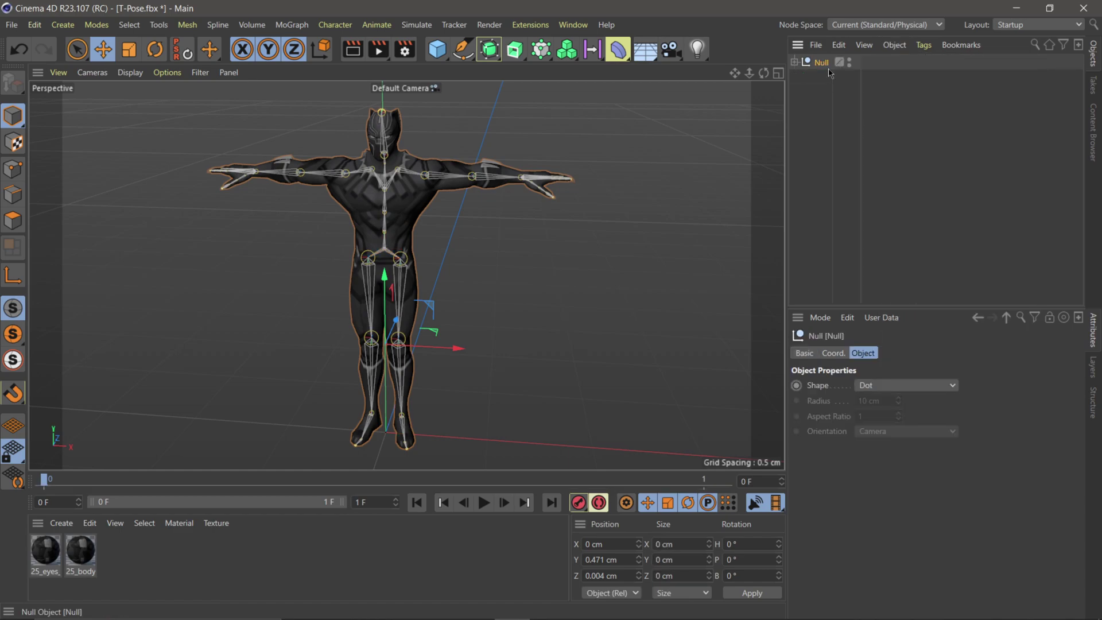
{"action": "double_click", "coordinate": [821, 62]}
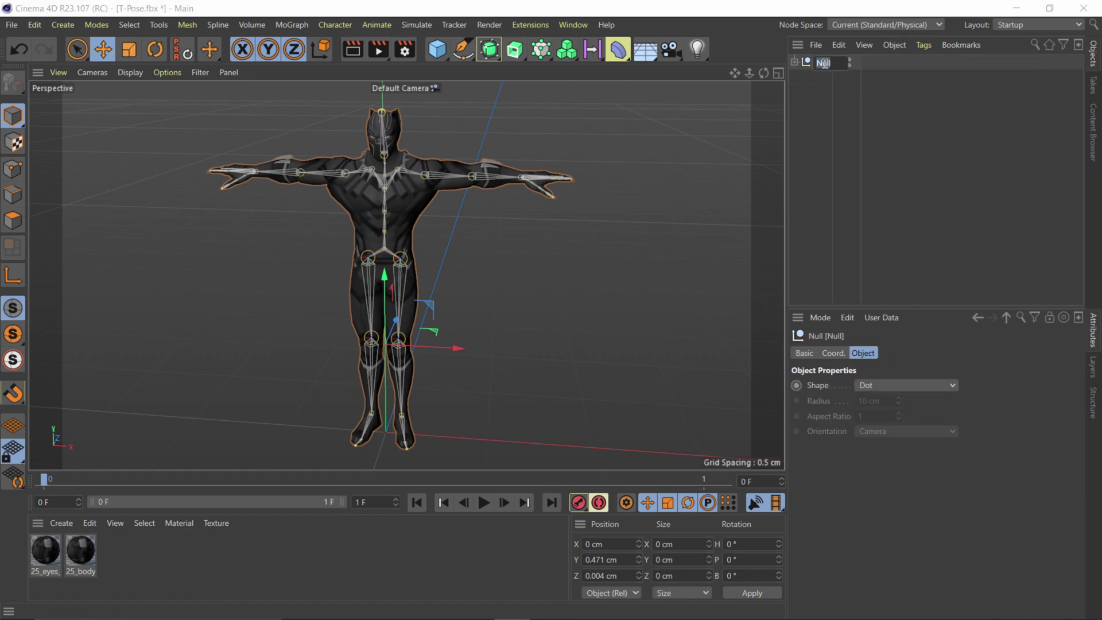
{"action": "type", "text": "F"}
{"action": "key", "text": "Return"}
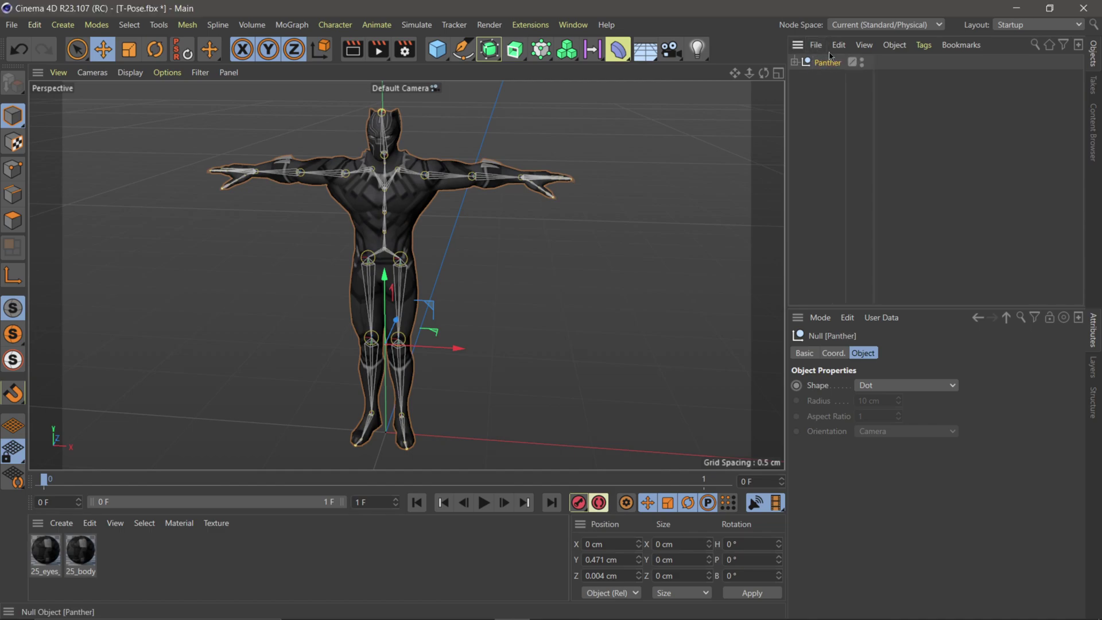
Copy the Panther group and paste it into a new project.
{"action": "left_click", "coordinate": [837, 46]}
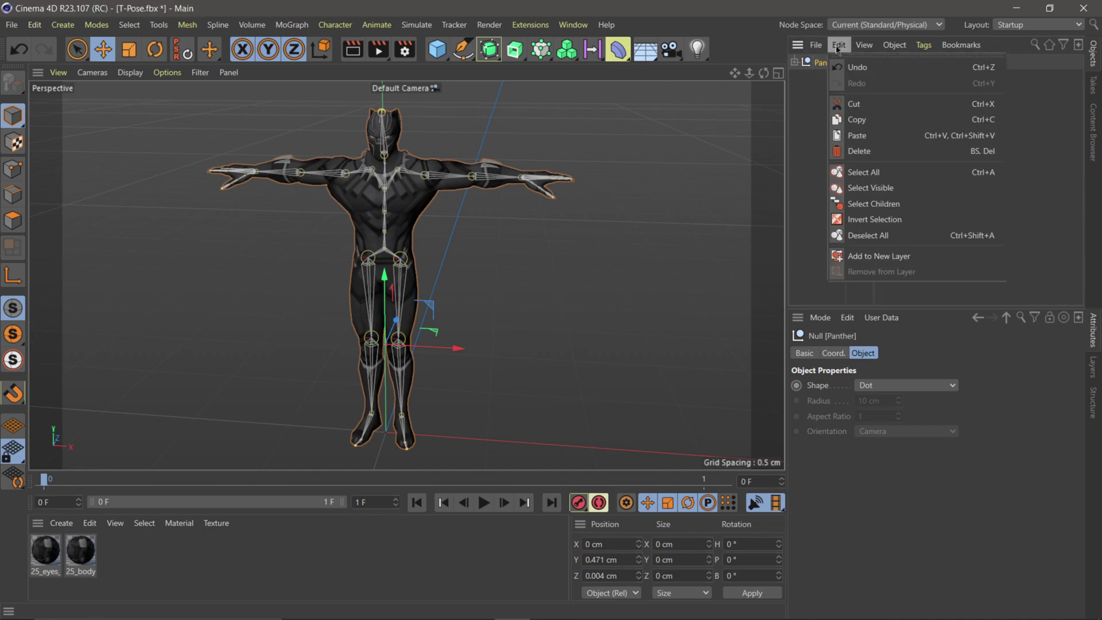
{"action": "left_click", "coordinate": [856, 120]}
{"action": "left_click", "coordinate": [11, 24]}
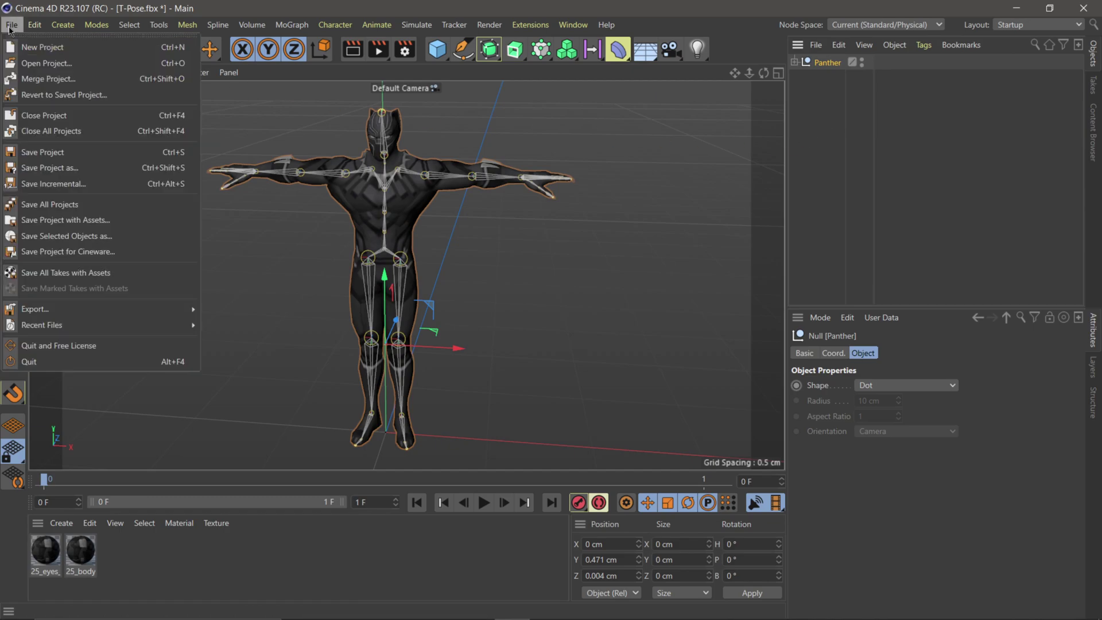
{"action": "left_click", "coordinate": [40, 47]}
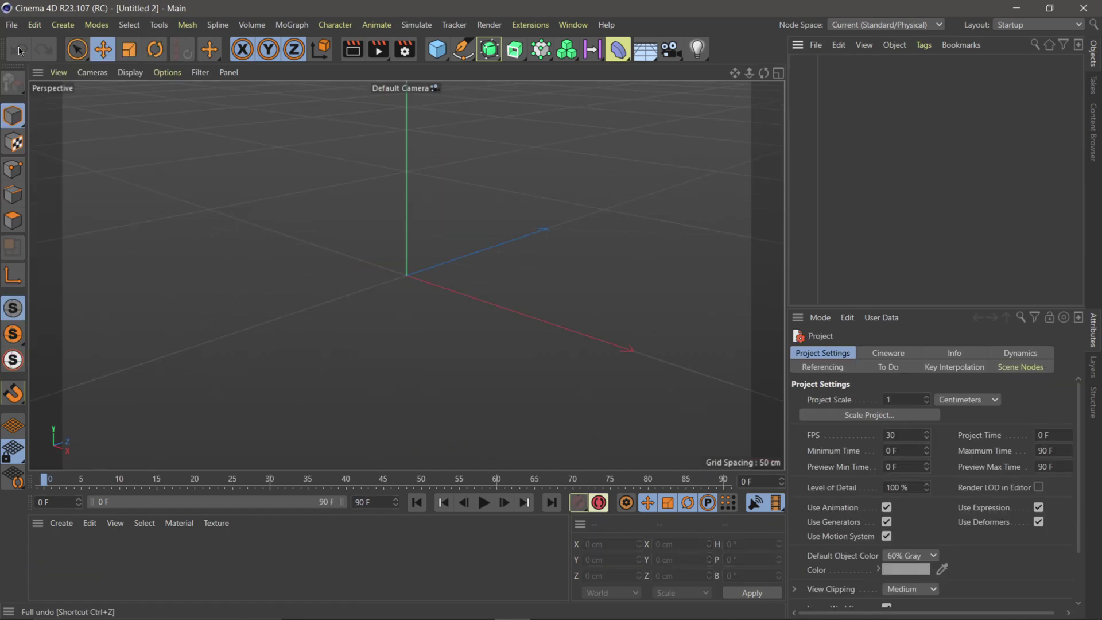
{"action": "left_click", "coordinate": [840, 45]}
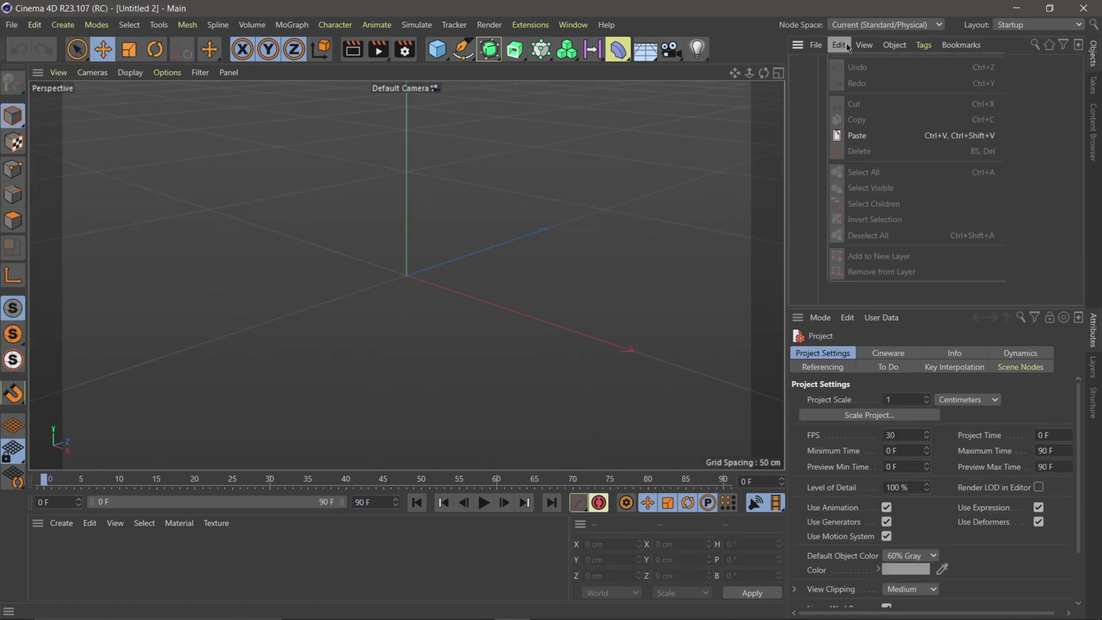
{"action": "left_click", "coordinate": [865, 133]}
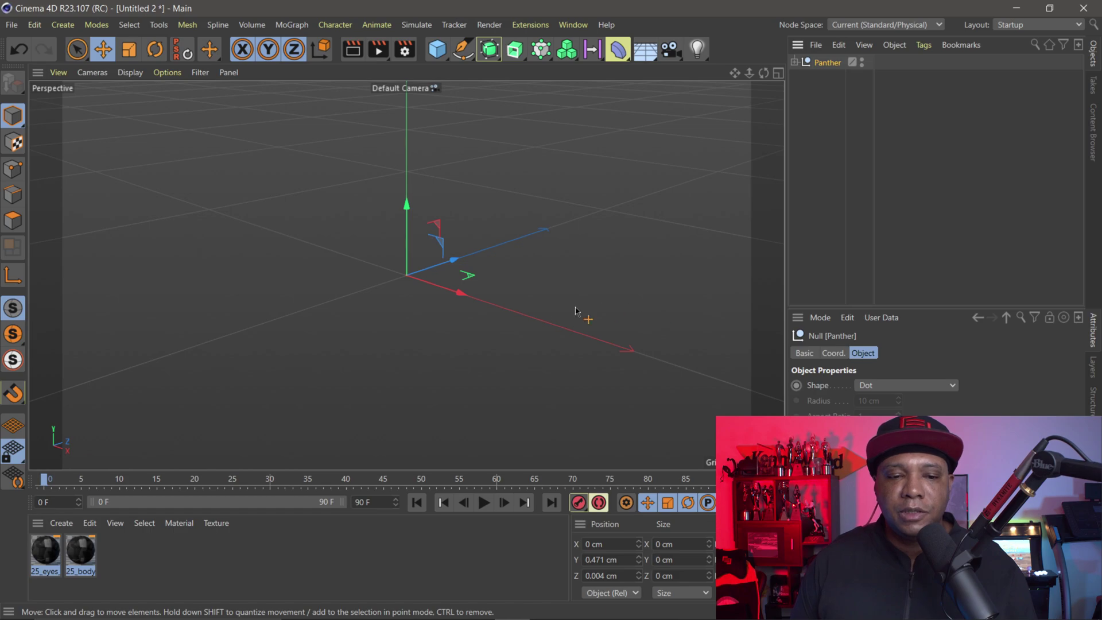
Add a Figure primitive to the scene as a size reference for the Panther.
{"action": "left_click_drag", "start_coordinate": [432, 304], "coordinate": [451, 310], "text": "alt"}
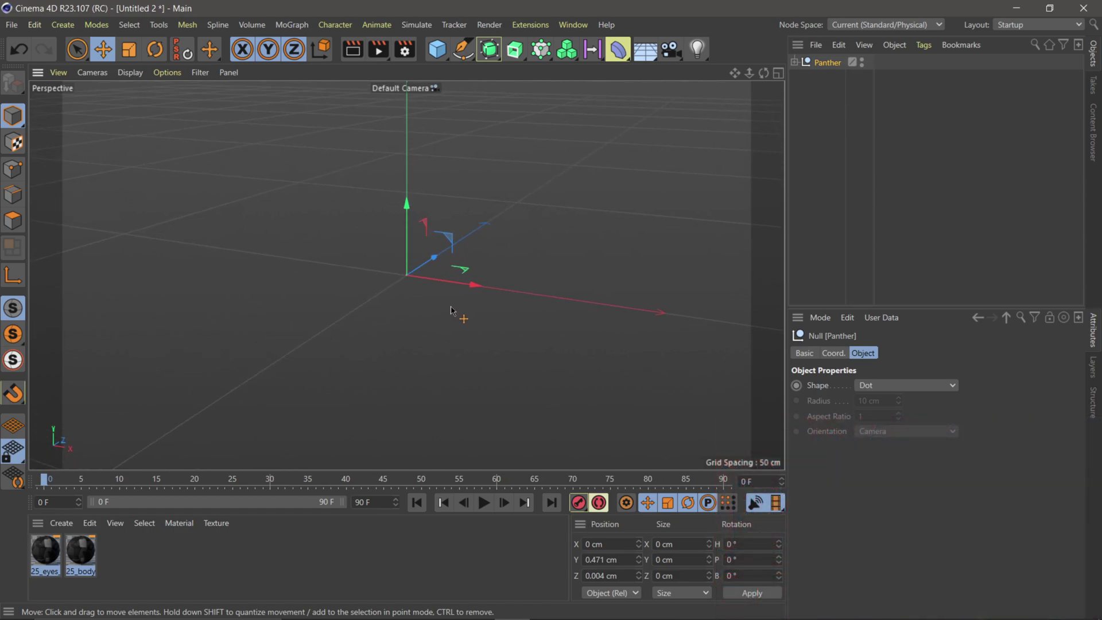
{"action": "left_click", "coordinate": [437, 52]}
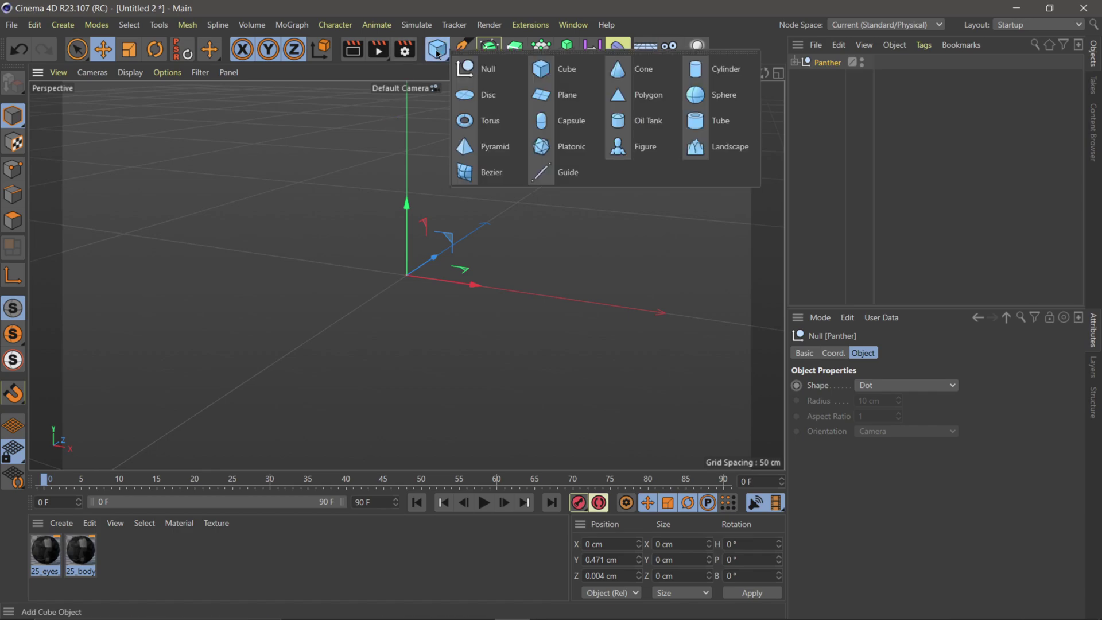
{"action": "left_click", "coordinate": [645, 146]}
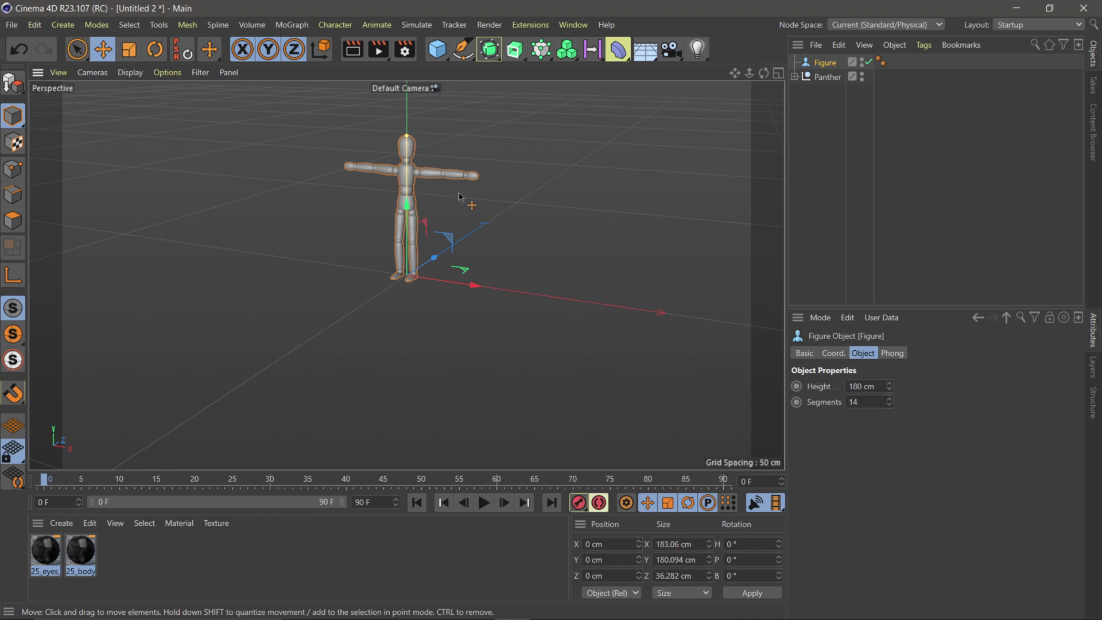
{"action": "middle_click_drag", "start_coordinate": [423, 217], "coordinate": [413, 231], "text": "alt"}
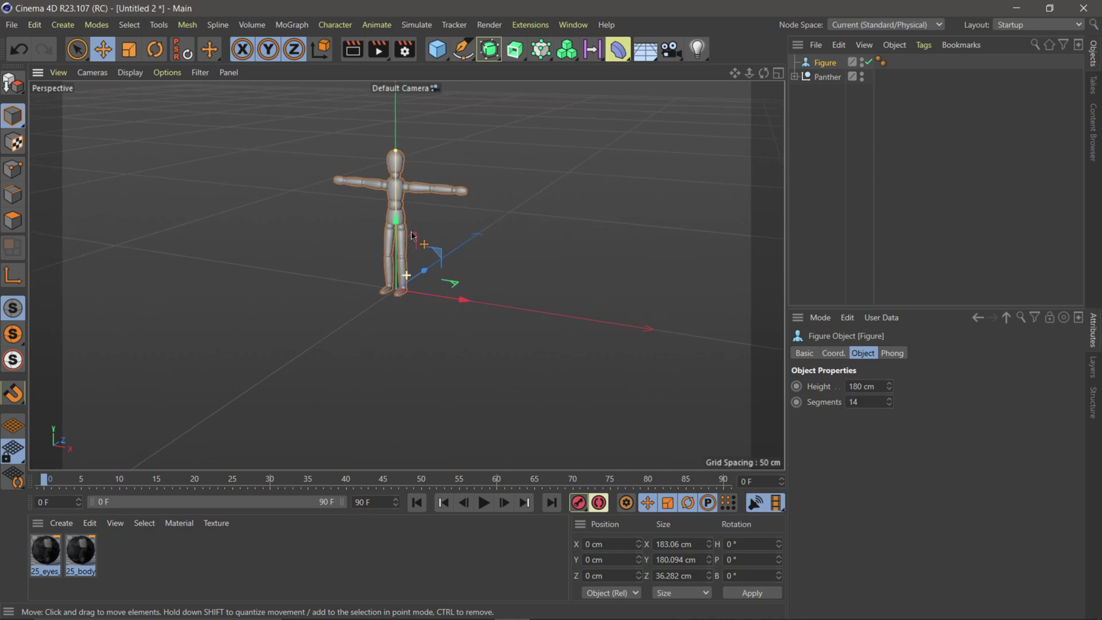
Set the Panther null's scale to 125 on X, Y and Z.
{"action": "left_click", "coordinate": [828, 77]}
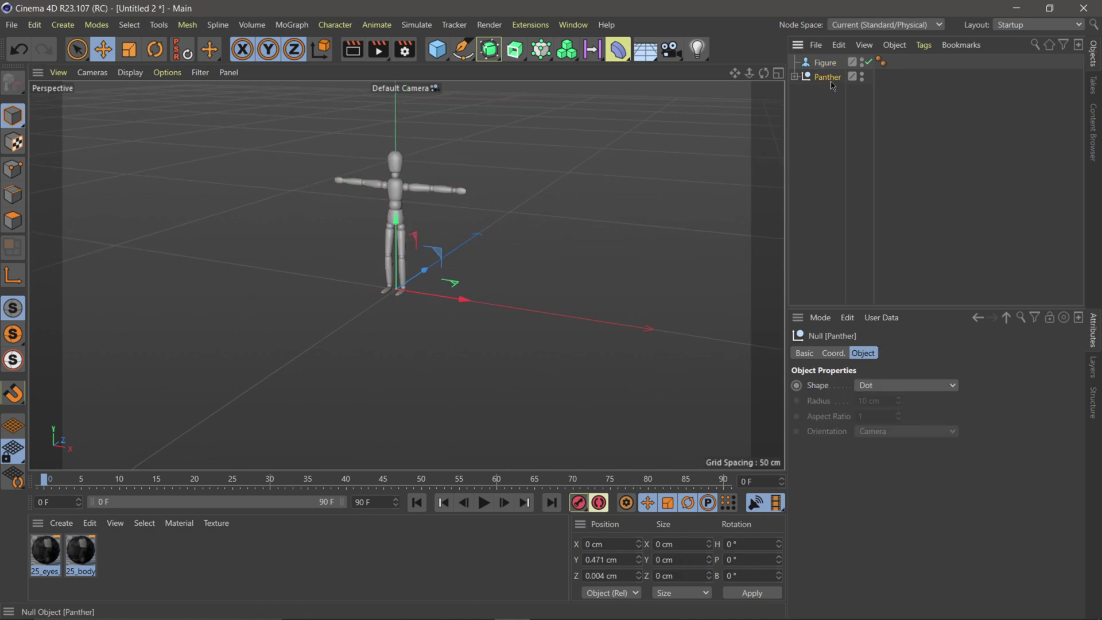
{"action": "left_click", "coordinate": [833, 354]}
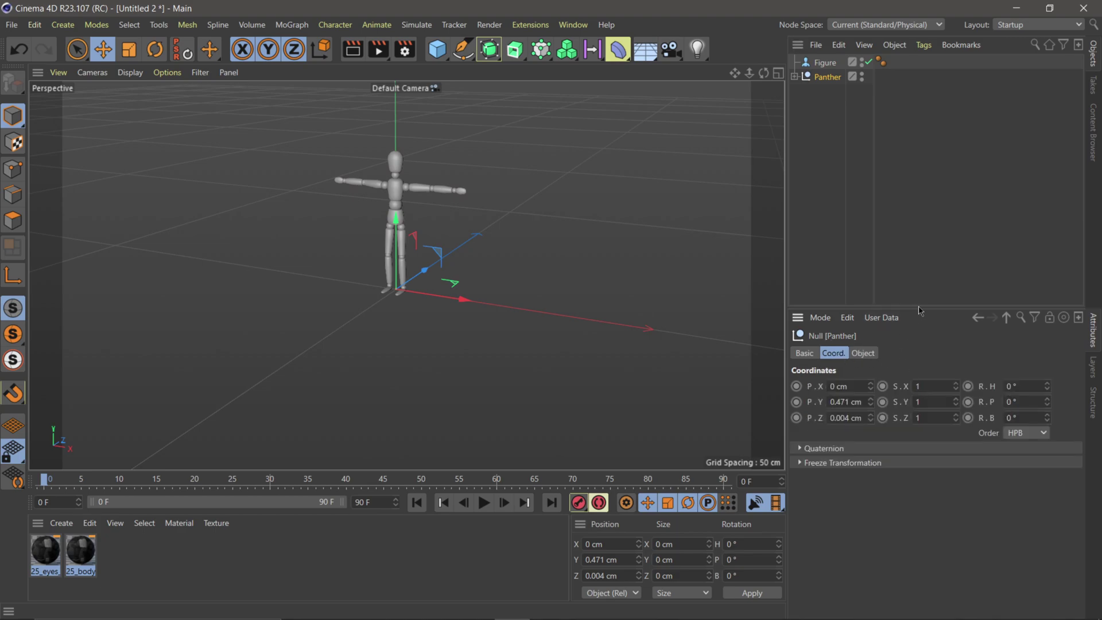
{"action": "left_click_drag", "start_coordinate": [918, 308], "coordinate": [922, 178]}
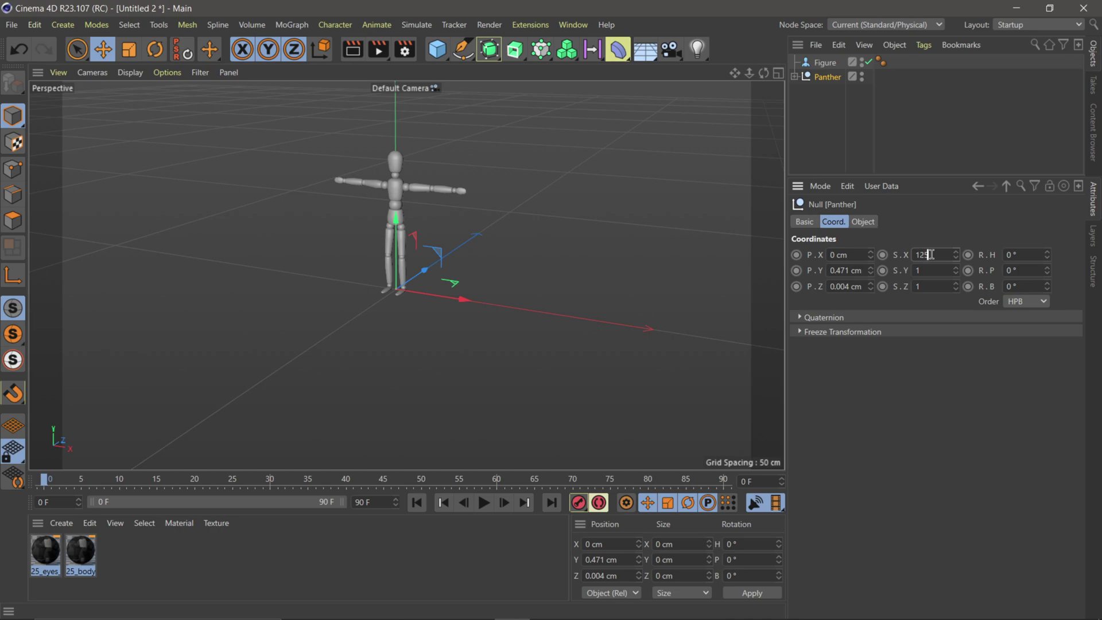
{"action": "key", "text": "Tab"}
{"action": "type", "text": "125"}
{"action": "key", "text": "Tab"}
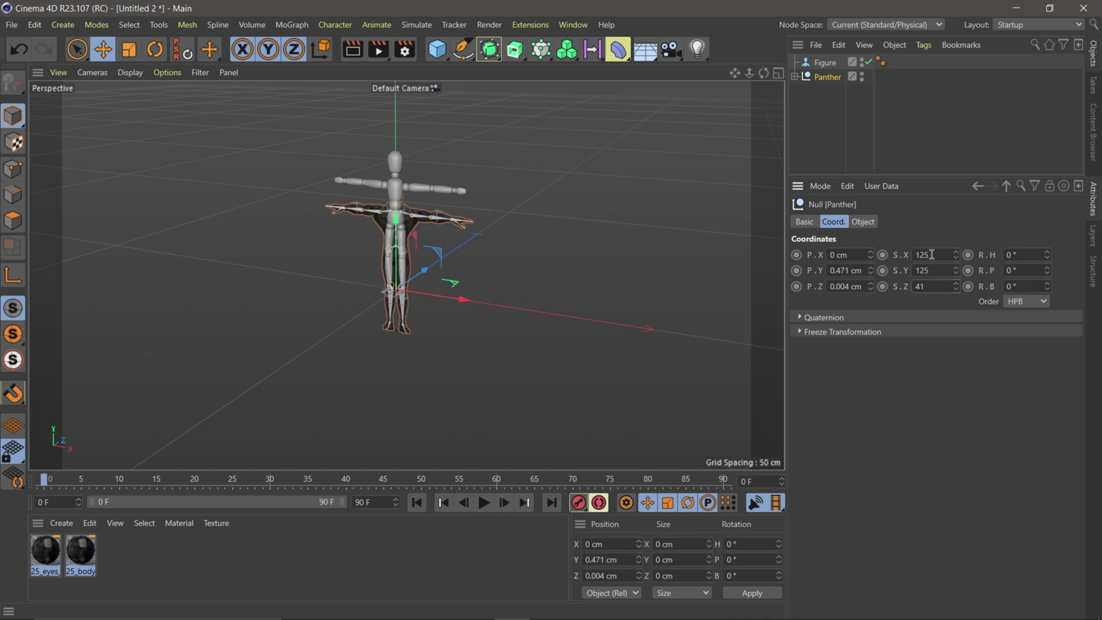
{"action": "type", "text": "125"}
{"action": "key", "text": "Return"}
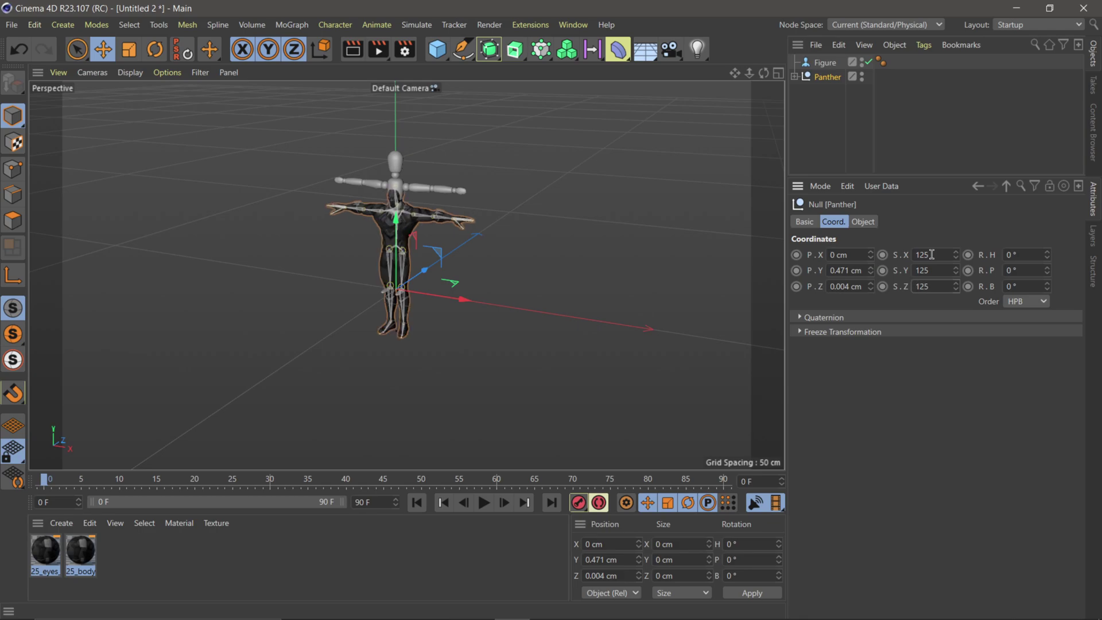
Raise the Panther along Y to about 56.6 cm so its feet stand level with the reference figure's.
{"action": "left_click_drag", "start_coordinate": [401, 229], "coordinate": [403, 192]}
{"action": "mouse_move", "coordinate": [367, 230]}
{"action": "left_mouse_down", "text": "alt"}
{"action": "mouse_move", "coordinate": [276, 253]}
{"action": "mouse_move", "coordinate": [364, 248]}
{"action": "left_mouse_up", "text": "alt"}
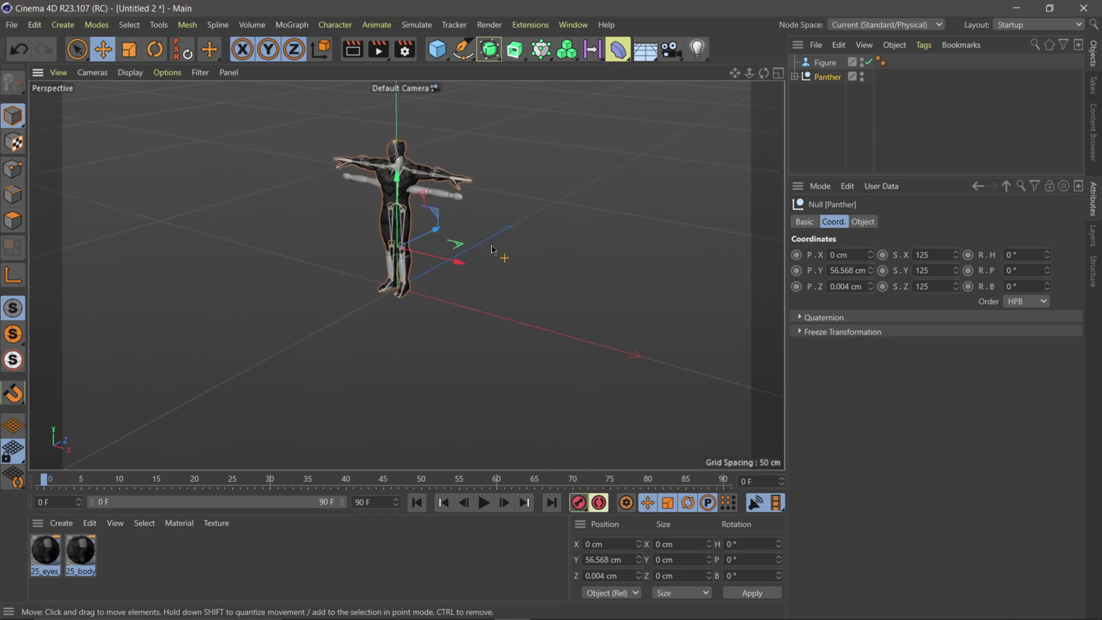
{"action": "left_click_drag", "start_coordinate": [494, 250], "coordinate": [423, 293], "text": "alt"}
Delete the reference Figure object, leaving only the Panther group in the scene.
{"action": "left_click", "coordinate": [826, 62]}
{"action": "key", "text": "Delete"}
{"action": "scroll", "coordinate": [480, 312], "scroll_direction": "up", "scroll_amount": 4}
{"action": "left_click_drag", "start_coordinate": [472, 312], "coordinate": [504, 312], "text": "alt"}
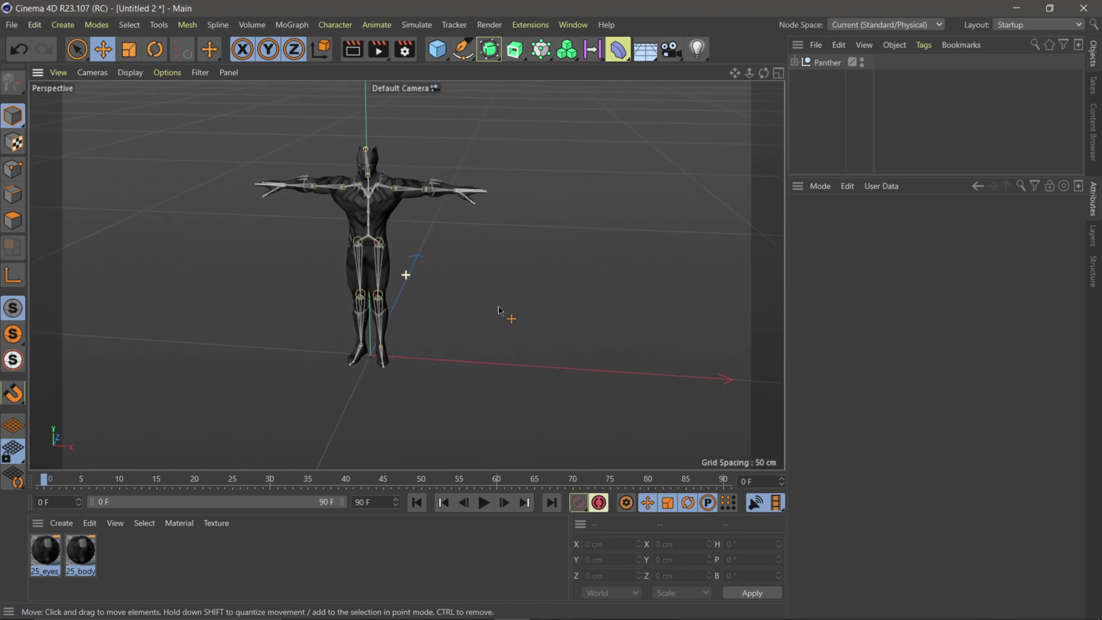
Add a Character Definition rigging tag to the Panther null and extract its skeleton in the tag's manager.
{"action": "left_click", "coordinate": [826, 63]}
{"action": "left_click", "coordinate": [924, 46]}
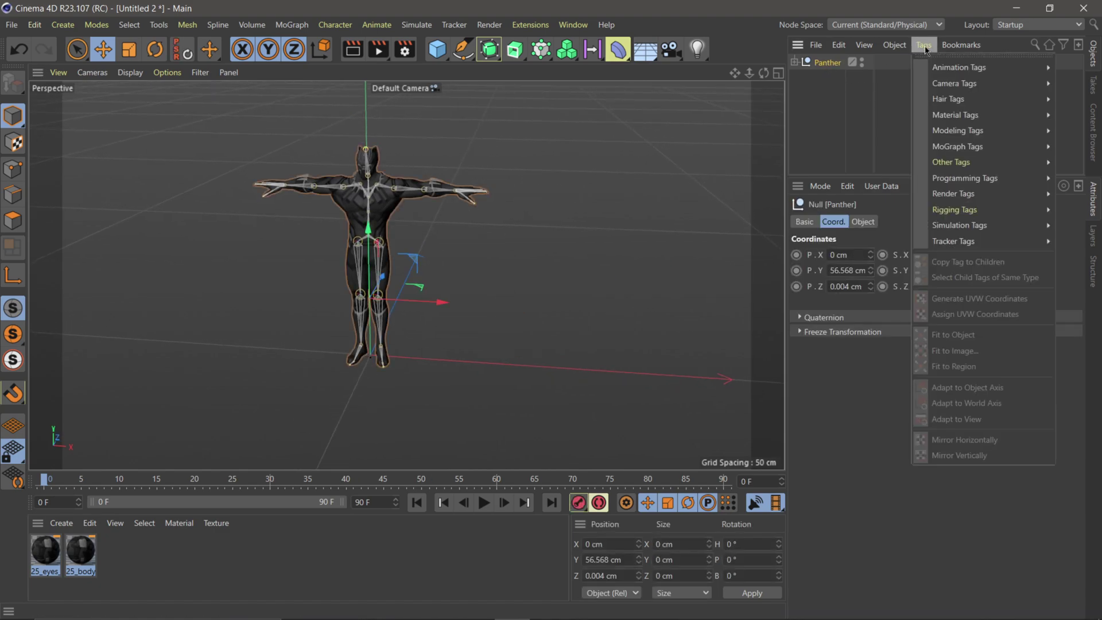
{"action": "mouse_move", "coordinate": [984, 209]}
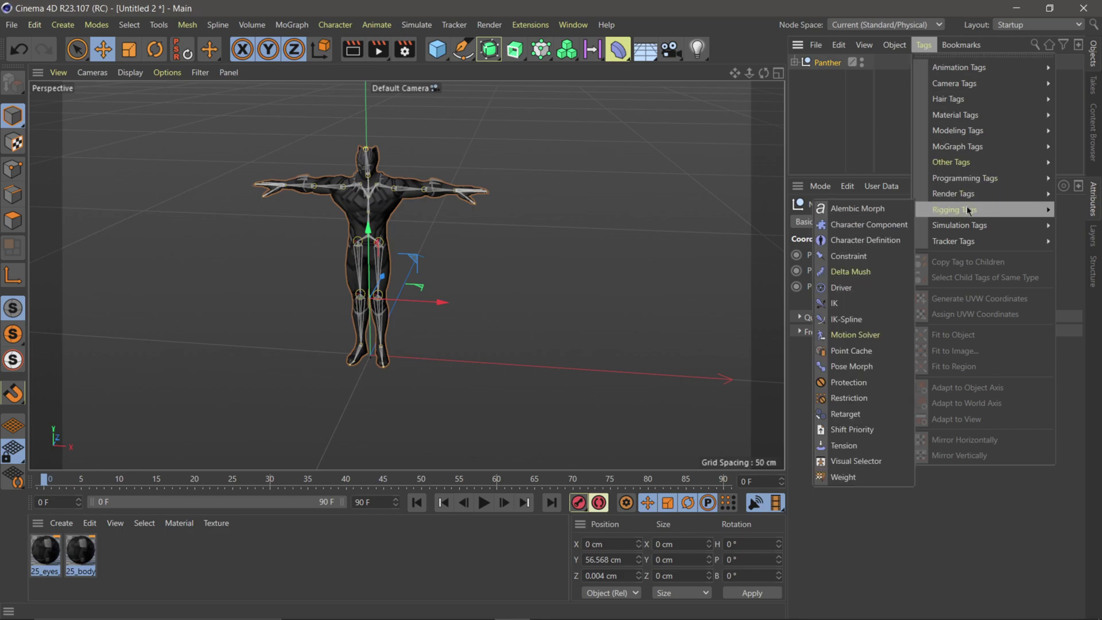
{"action": "left_click", "coordinate": [881, 241]}
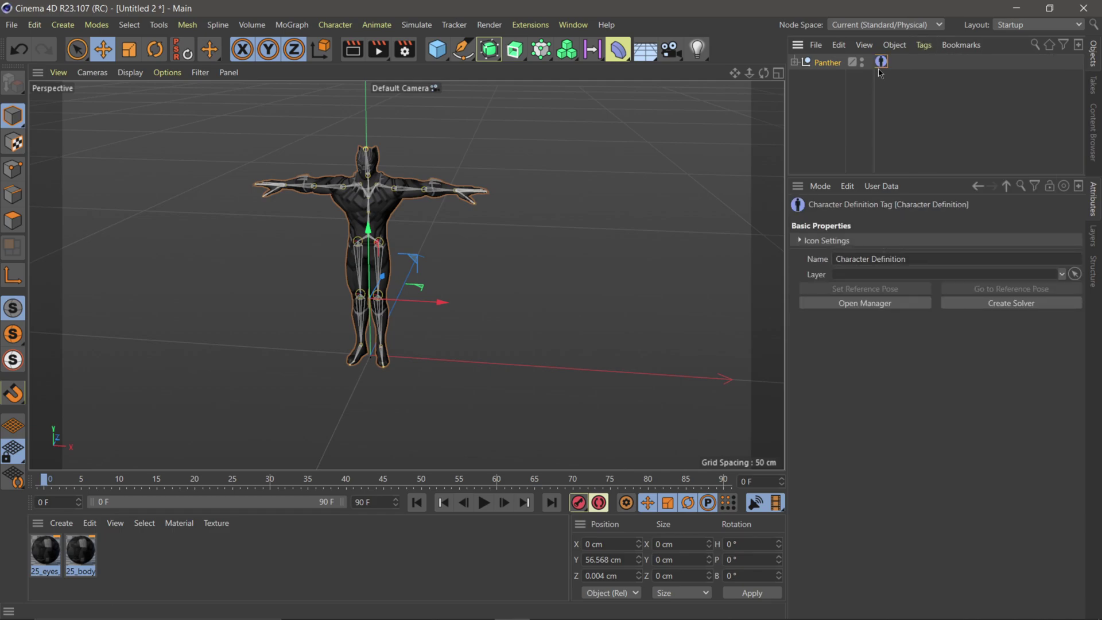
{"action": "left_click", "coordinate": [876, 304]}
{"action": "left_click", "coordinate": [385, 62]}
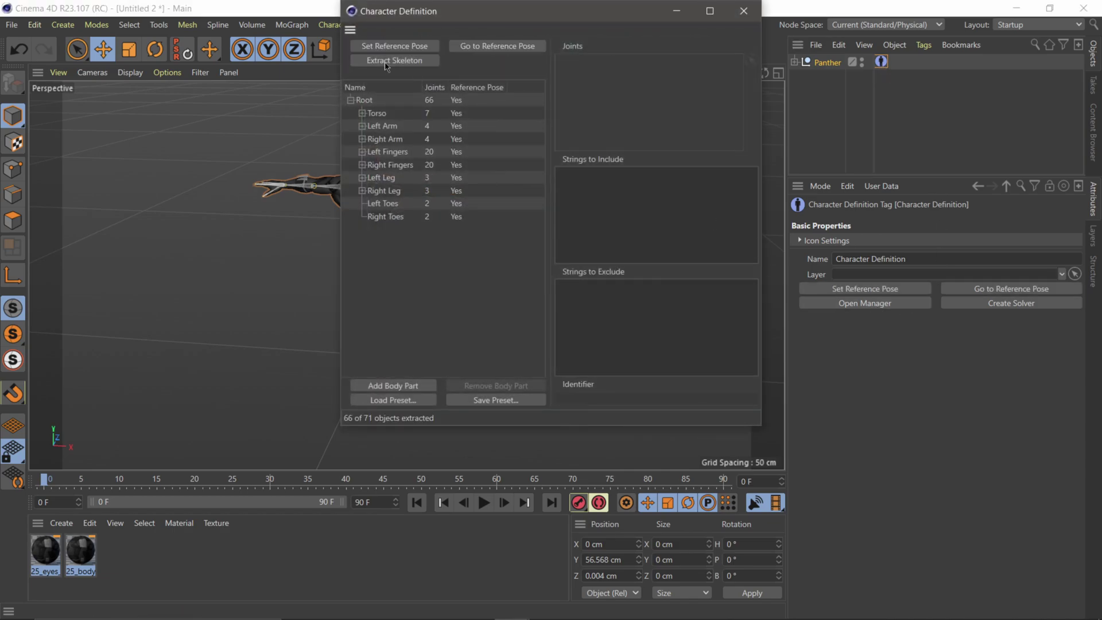
Examine the joints assigned to the hips, spine, right fingers and root in the Character Definition manager, and close the manager.
{"action": "left_click_drag", "start_coordinate": [580, 17], "coordinate": [774, 64]}
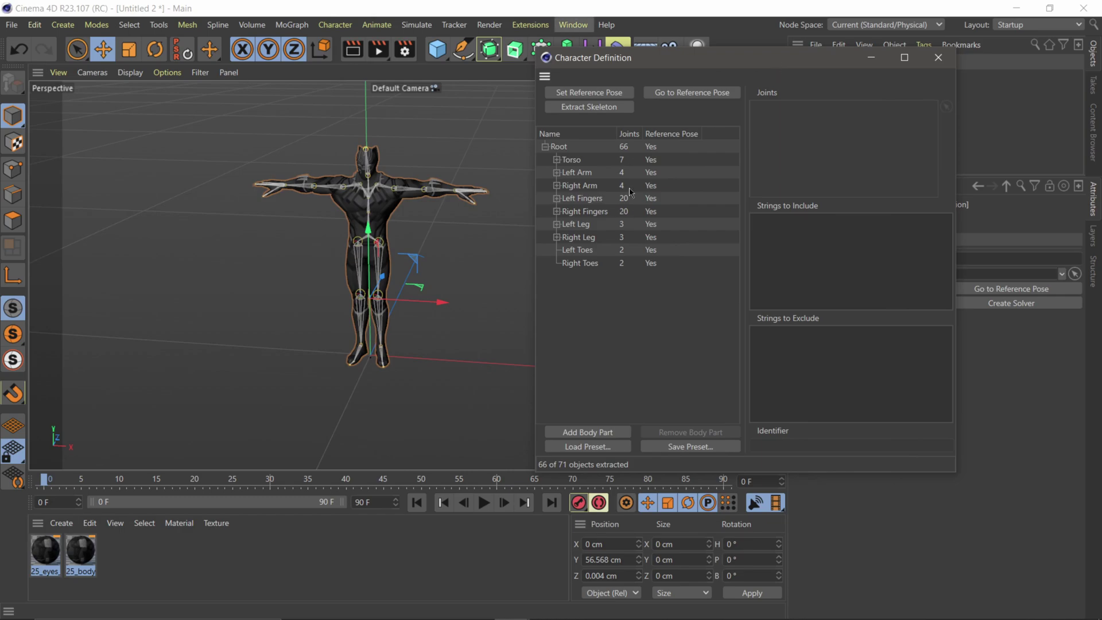
{"action": "left_click", "coordinate": [557, 160]}
{"action": "left_click", "coordinate": [582, 173]}
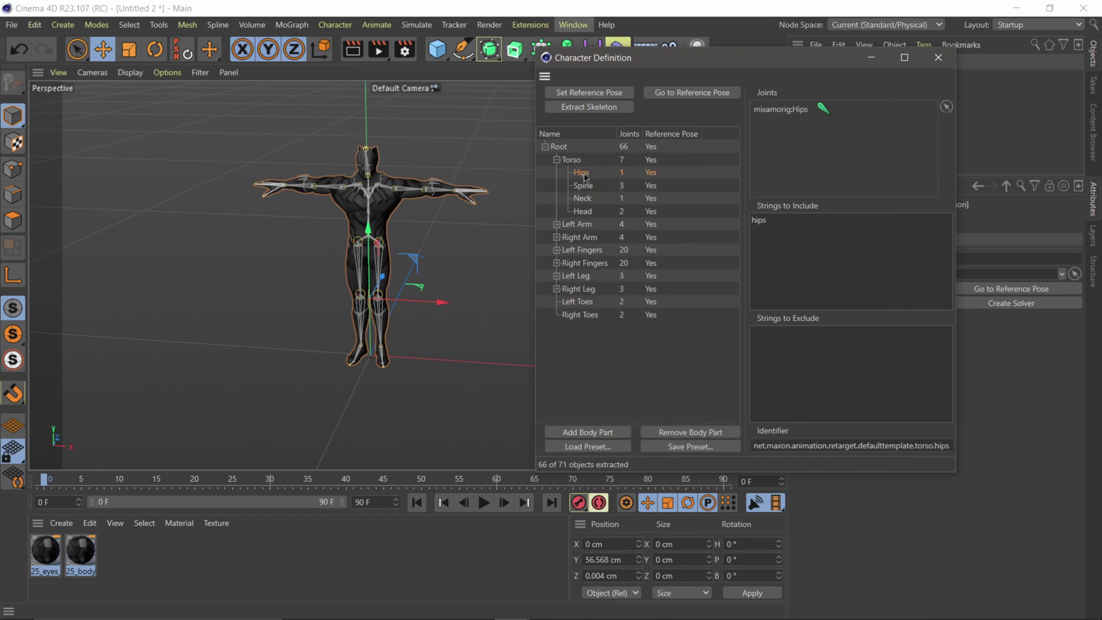
{"action": "left_click", "coordinate": [583, 186]}
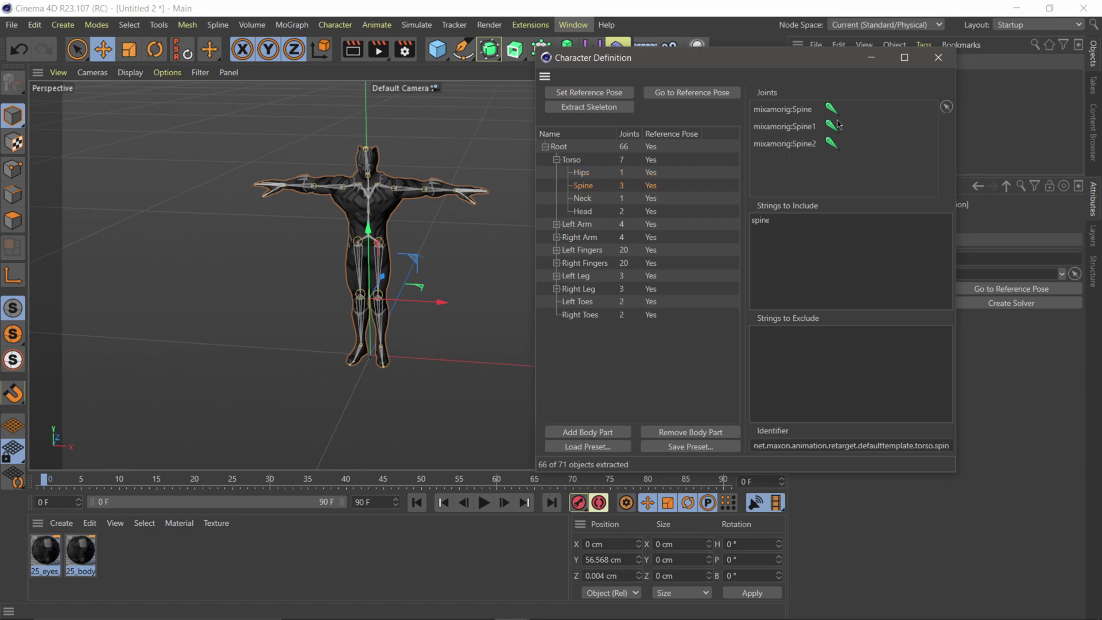
{"action": "left_click", "coordinate": [557, 263]}
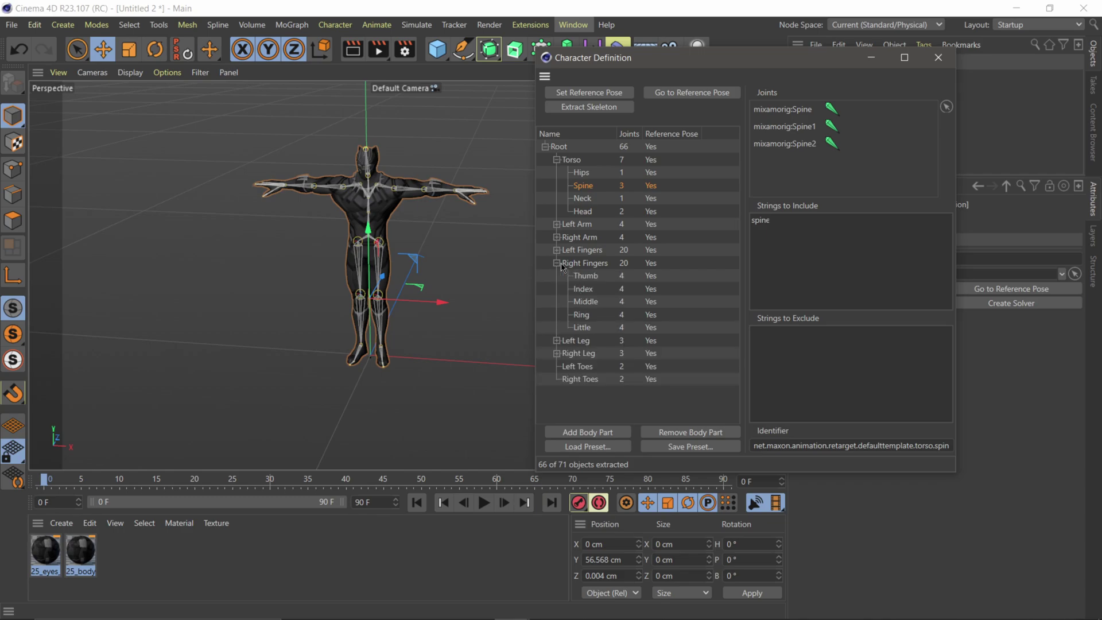
{"action": "left_click", "coordinate": [596, 276]}
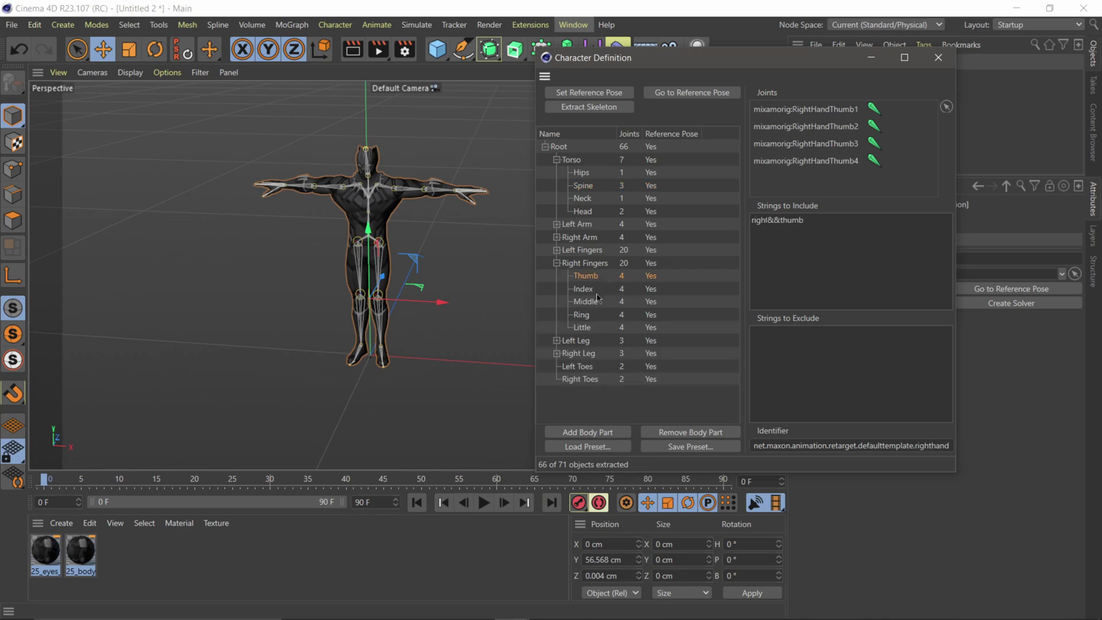
{"action": "left_click", "coordinate": [596, 290]}
{"action": "left_click", "coordinate": [590, 303]}
{"action": "left_click", "coordinate": [582, 328]}
{"action": "left_click", "coordinate": [556, 263]}
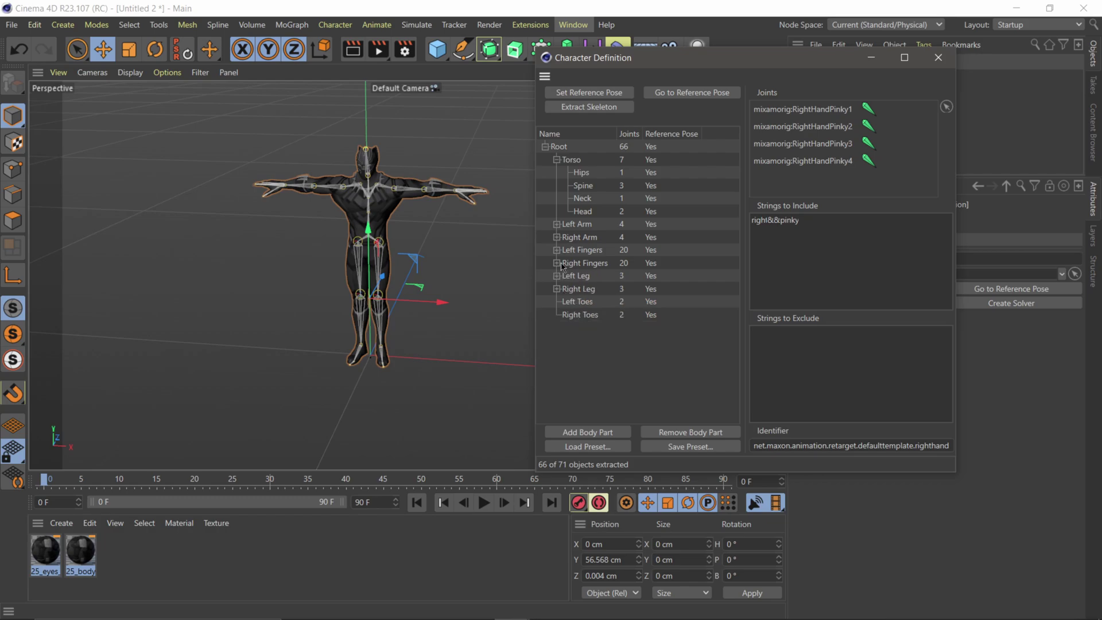
{"action": "left_click", "coordinate": [556, 160]}
{"action": "left_click", "coordinate": [561, 147]}
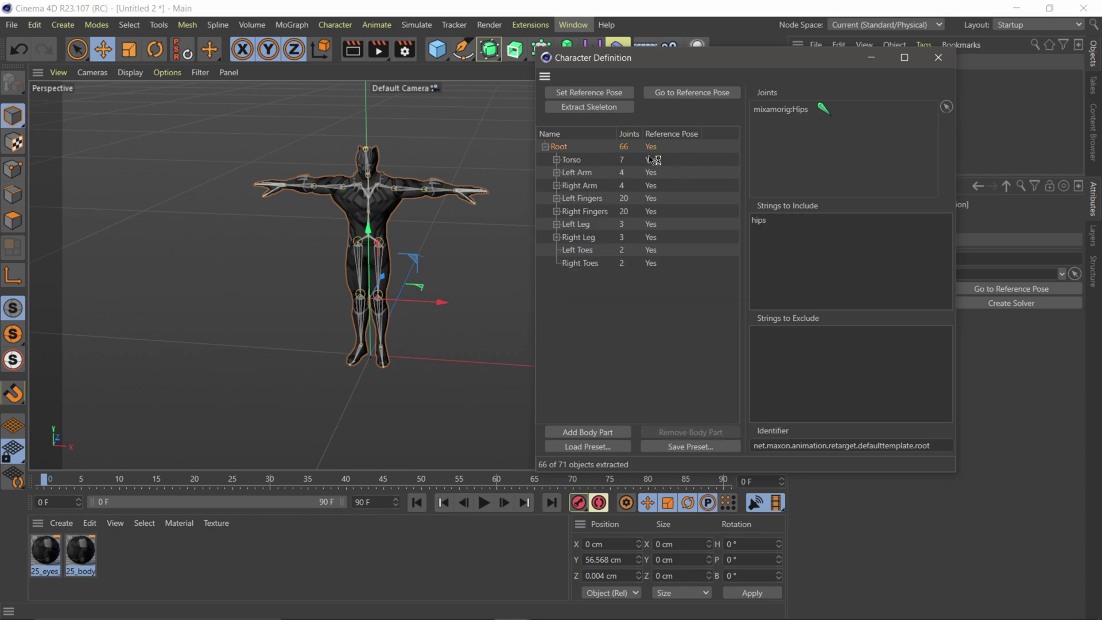
{"action": "left_click_drag", "start_coordinate": [783, 58], "coordinate": [535, 98]}
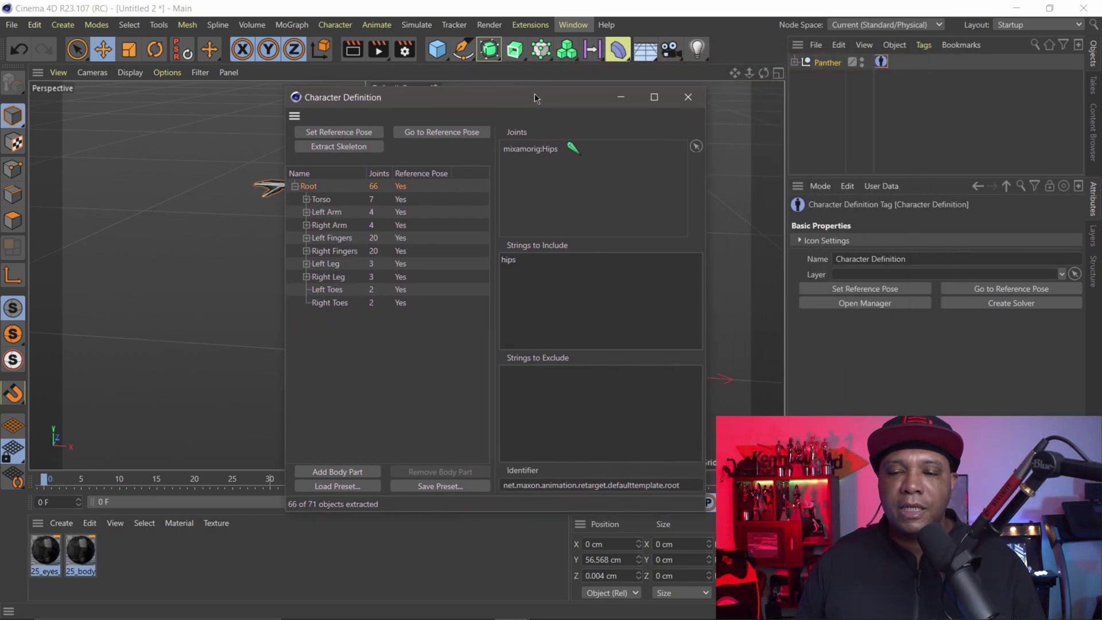
{"action": "left_click", "coordinate": [691, 106]}
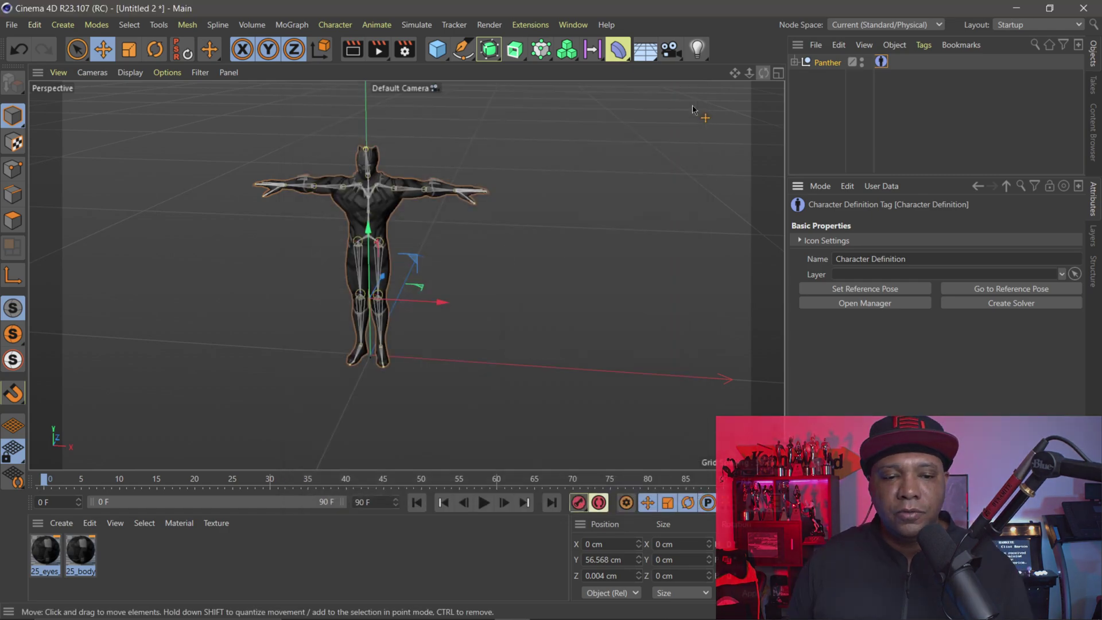
Switch to Rokoko Studio and create a new project named Panther with the scene scene-1.
{"action": "key", "text": "super"}
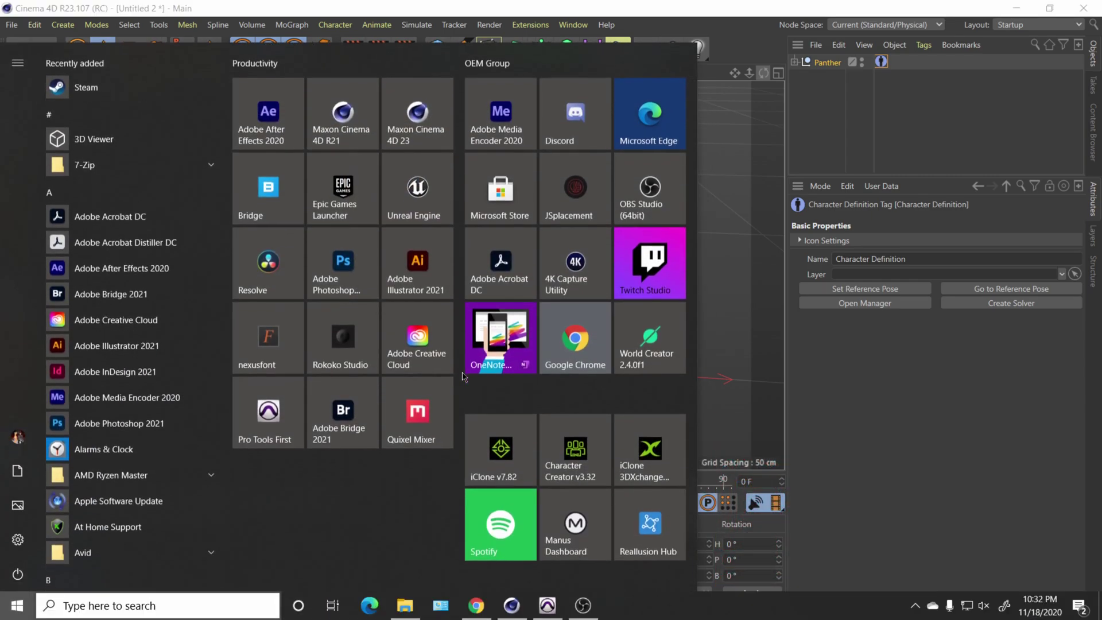
{"action": "key", "text": "Escape"}
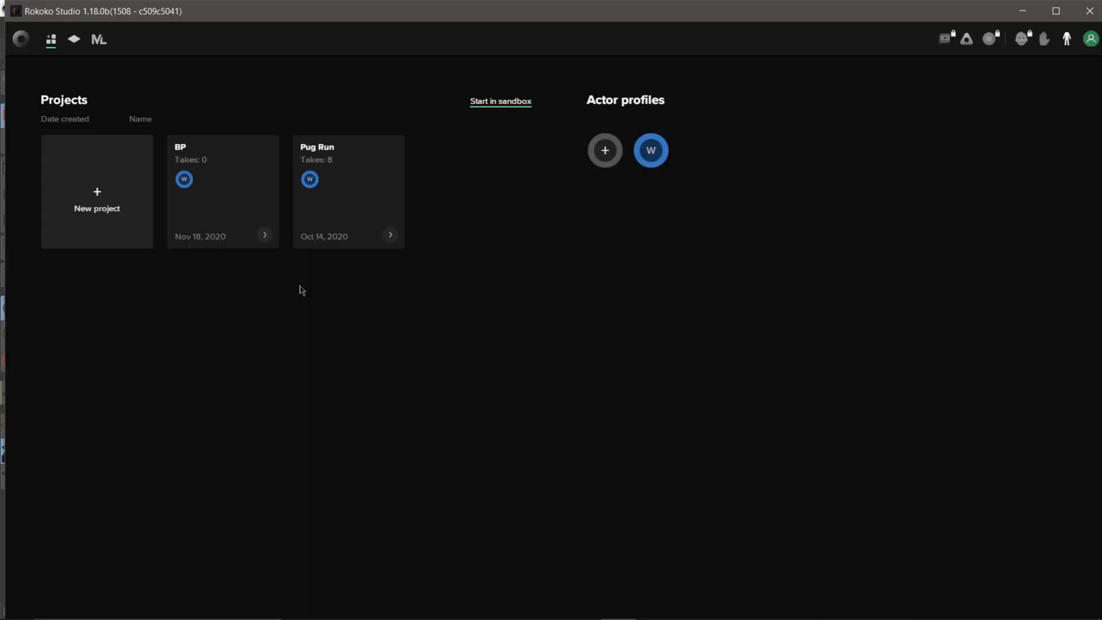
{"action": "left_click", "coordinate": [99, 203]}
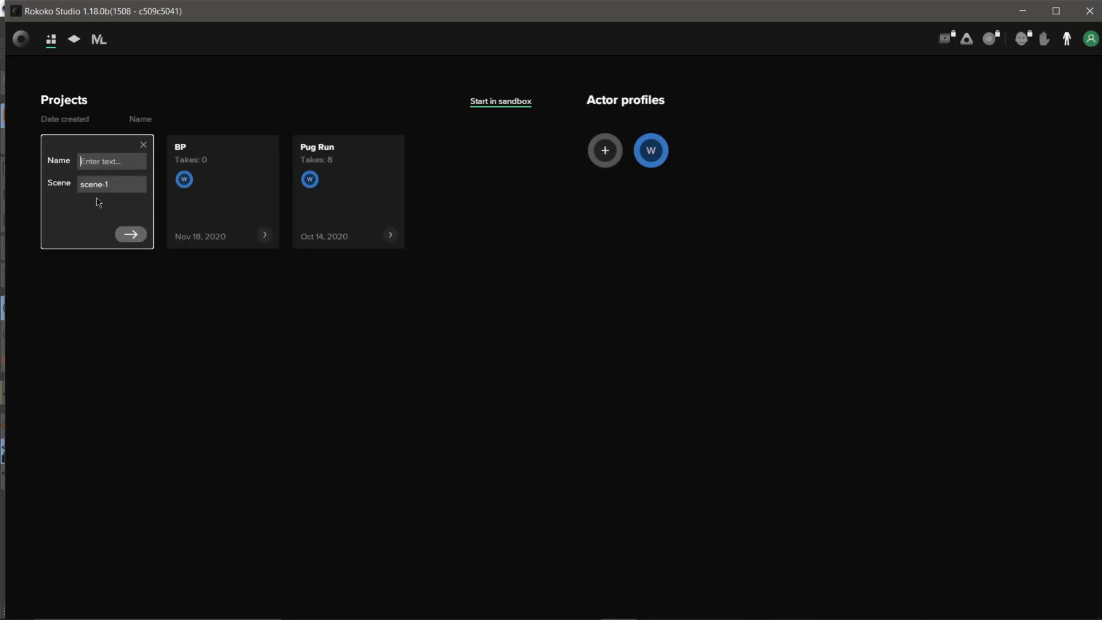
{"action": "type", "text": "Panther"}
{"action": "left_click", "coordinate": [128, 232]}
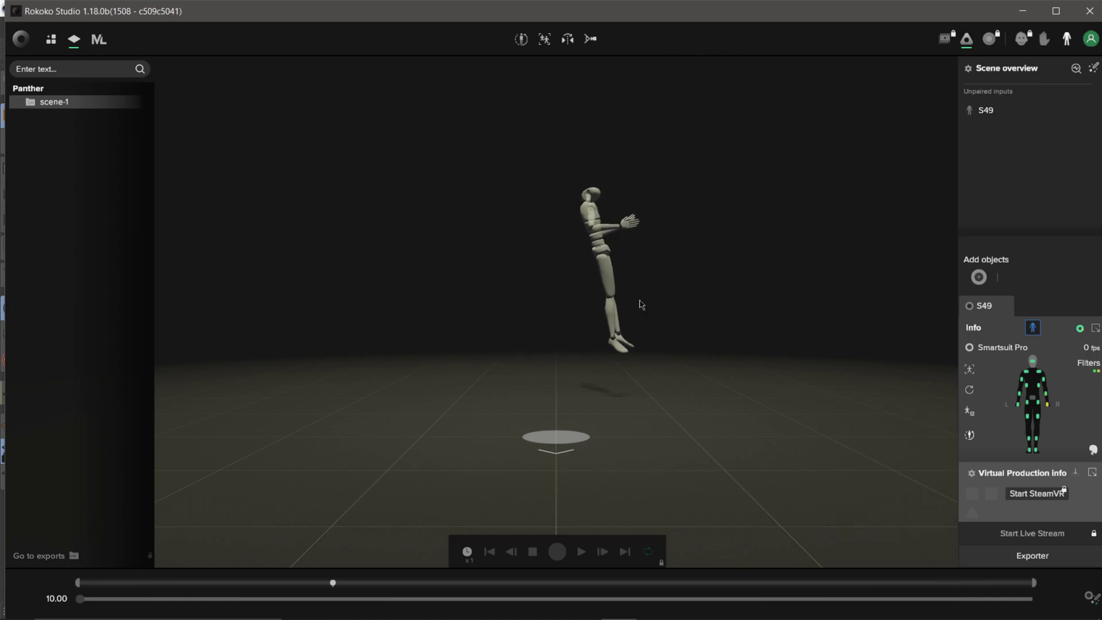
Add the existing actor profile to the scene paired with the S49 suit input, and perform the calibration pose on all live inputs.
{"action": "left_click", "coordinate": [979, 278]}
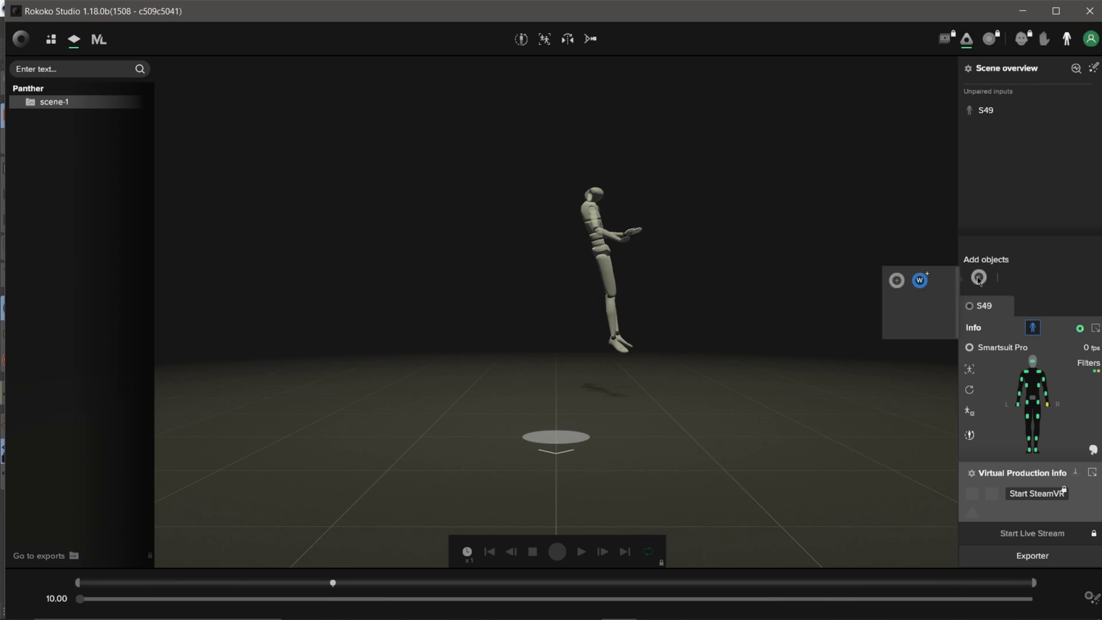
{"action": "left_click", "coordinate": [919, 281]}
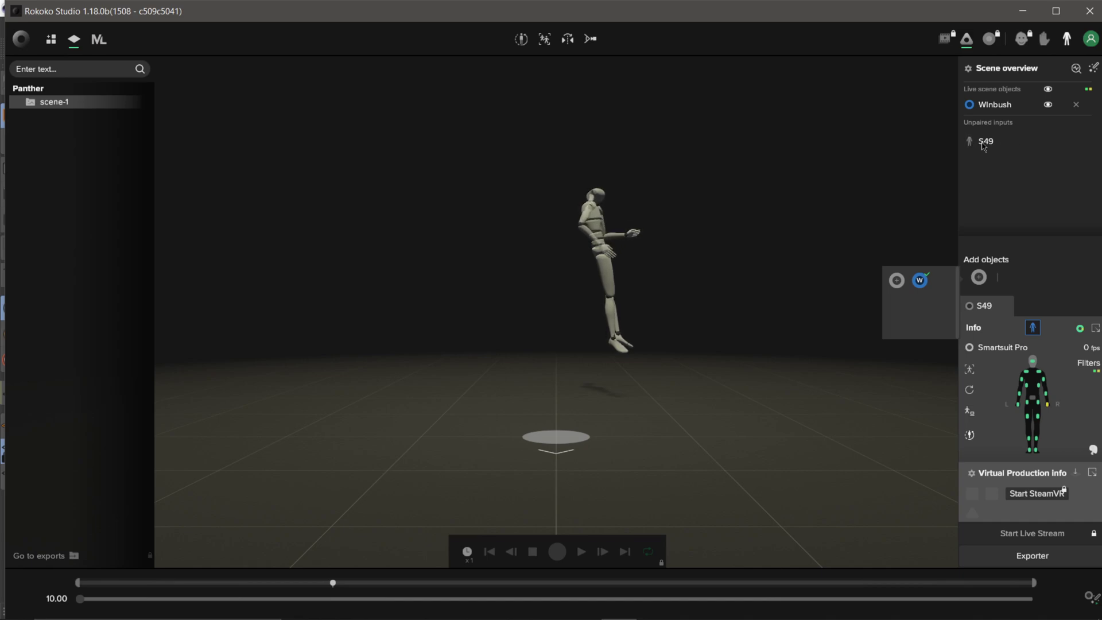
{"action": "left_click_drag", "start_coordinate": [983, 143], "coordinate": [970, 111]}
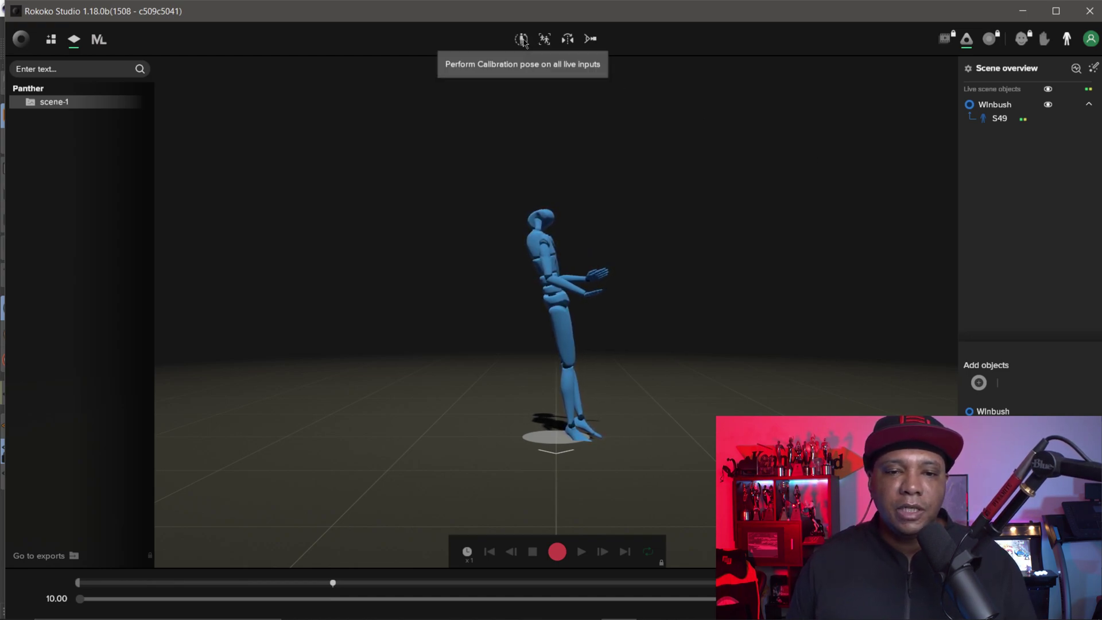
{"action": "left_click", "coordinate": [521, 39]}
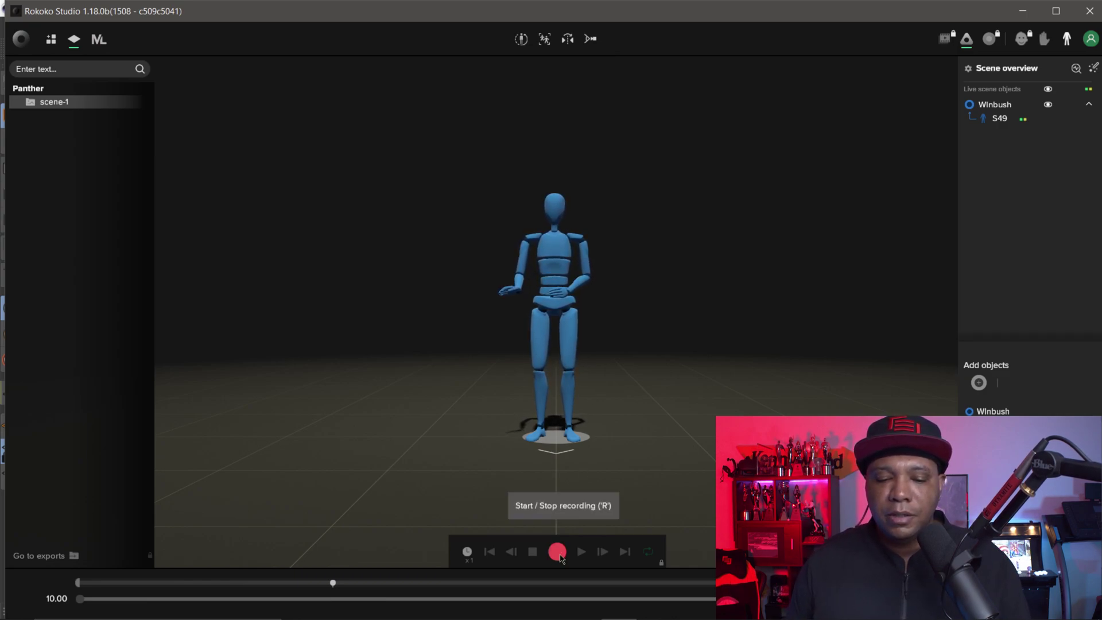
Record a motion-capture take about 21.7 s long in scene-1, and play it back.
{"action": "left_click", "coordinate": [557, 551]}
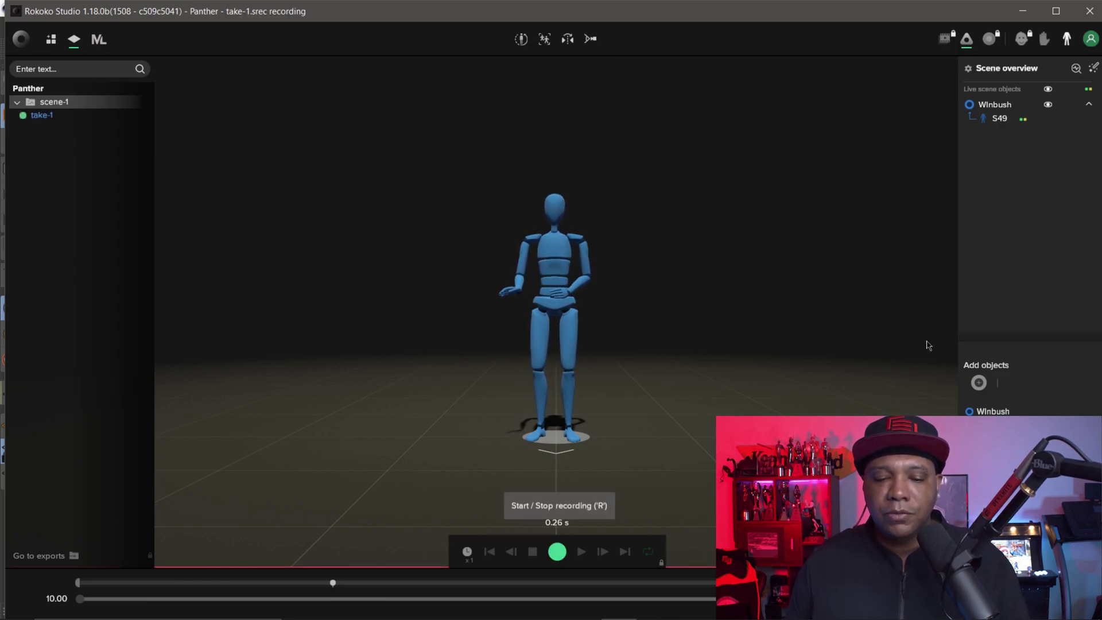
{"action": "left_click", "coordinate": [558, 551]}
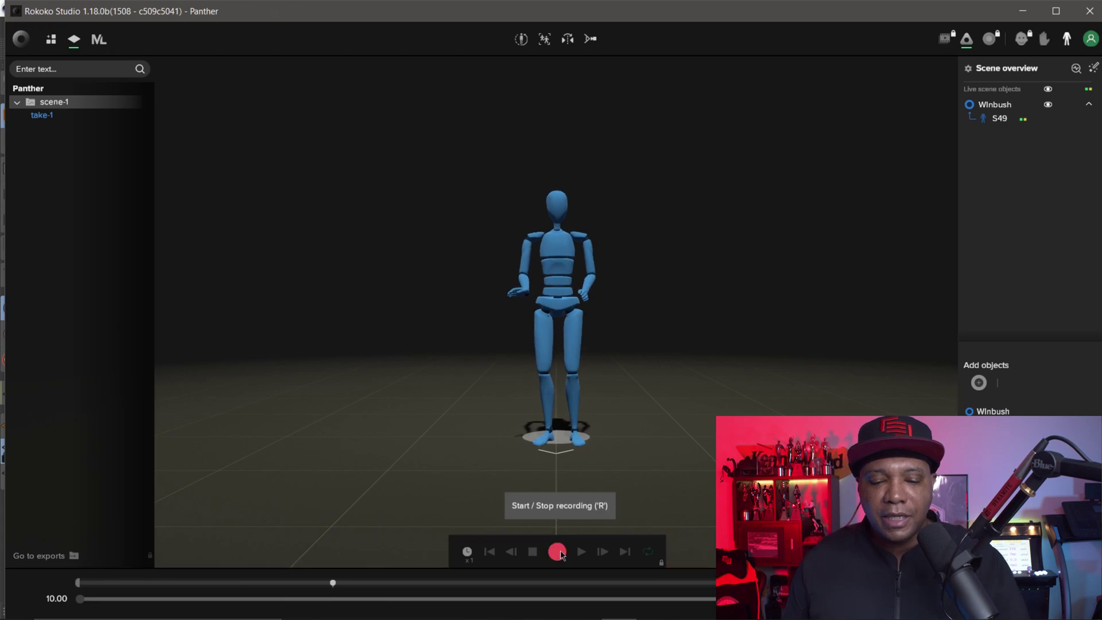
{"action": "left_click", "coordinate": [46, 117]}
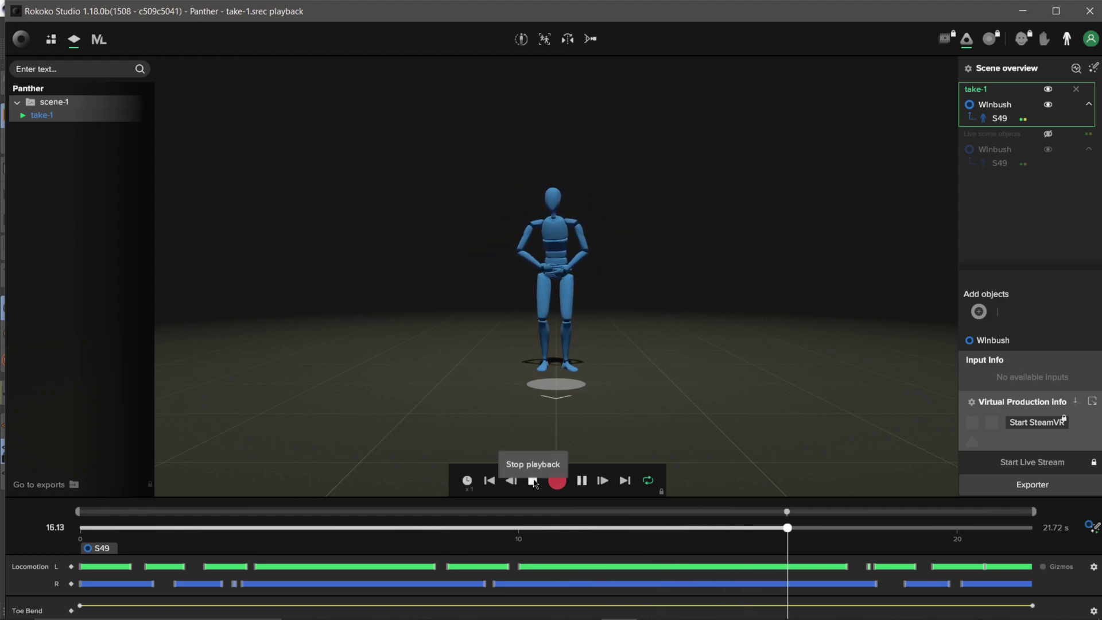
{"action": "left_click", "coordinate": [532, 480]}
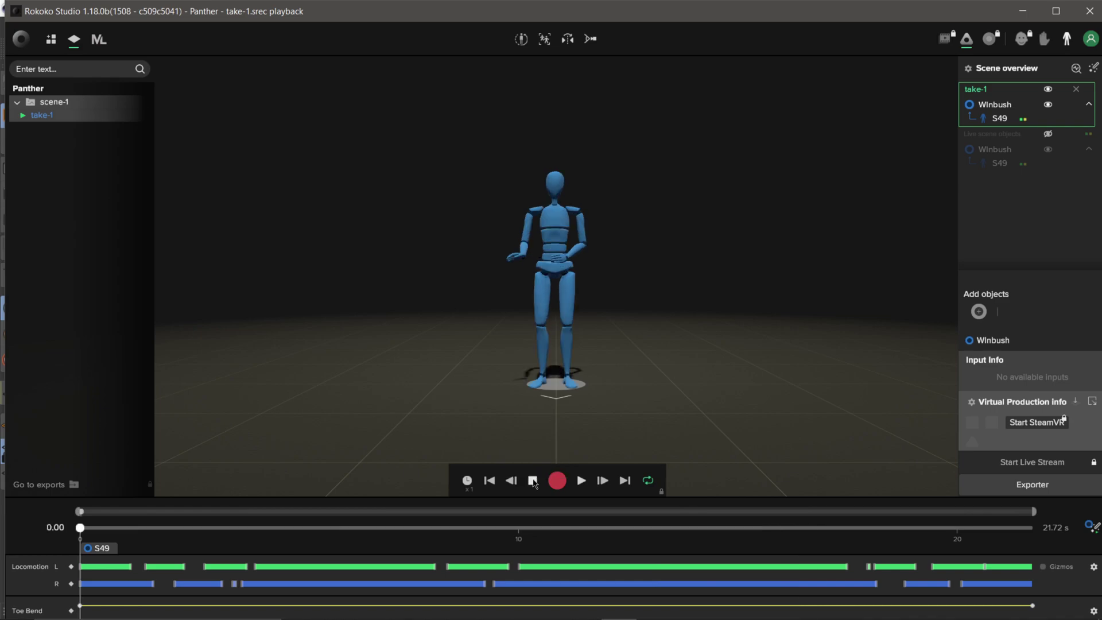
Rename the recorded take in scene-1 as take-Panther.
{"action": "right_click", "coordinate": [50, 121]}
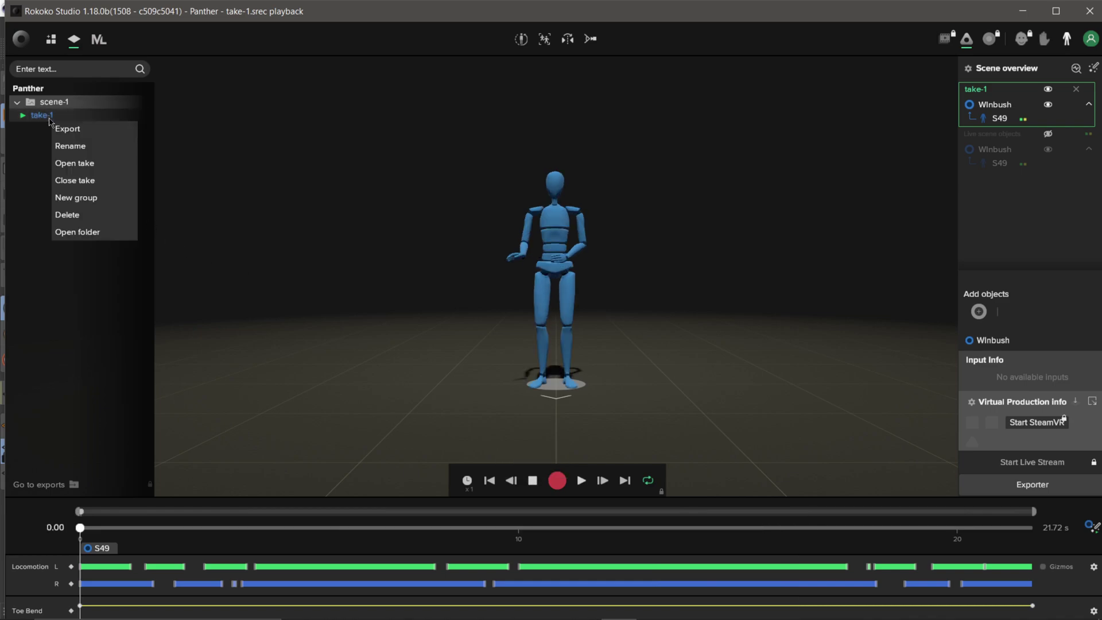
{"action": "left_click", "coordinate": [71, 147]}
{"action": "key", "text": "End"}
{"action": "type", "text": "Panther"}
{"action": "key", "text": "Return"}
Open the export options for take-Panther and keep Mixamo as the skeleton type.
{"action": "right_click", "coordinate": [86, 118]}
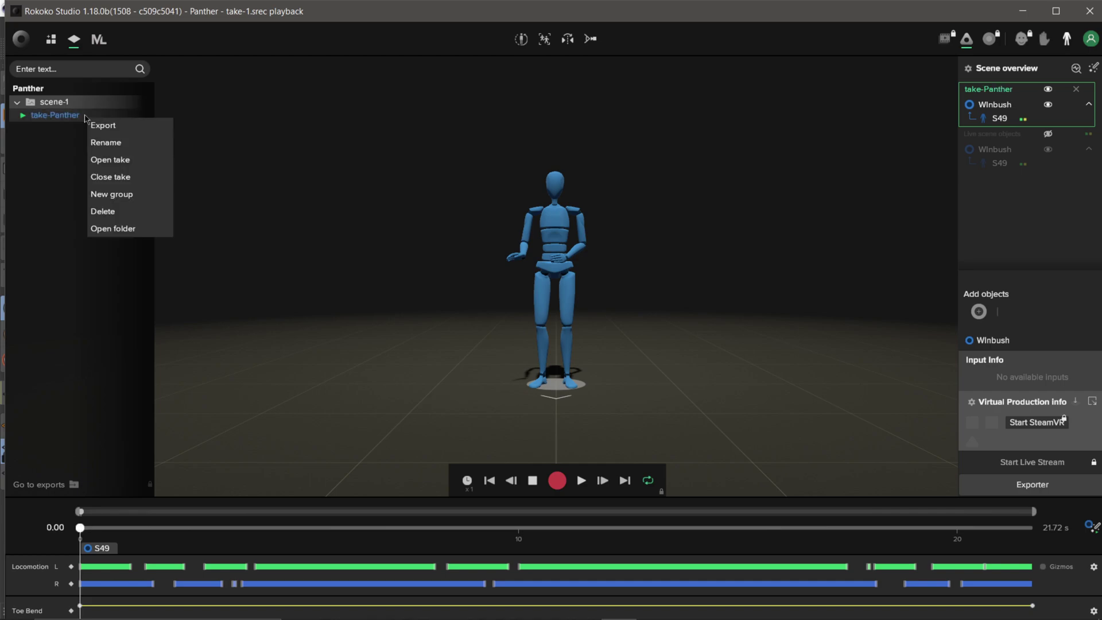
{"action": "left_click", "coordinate": [103, 126]}
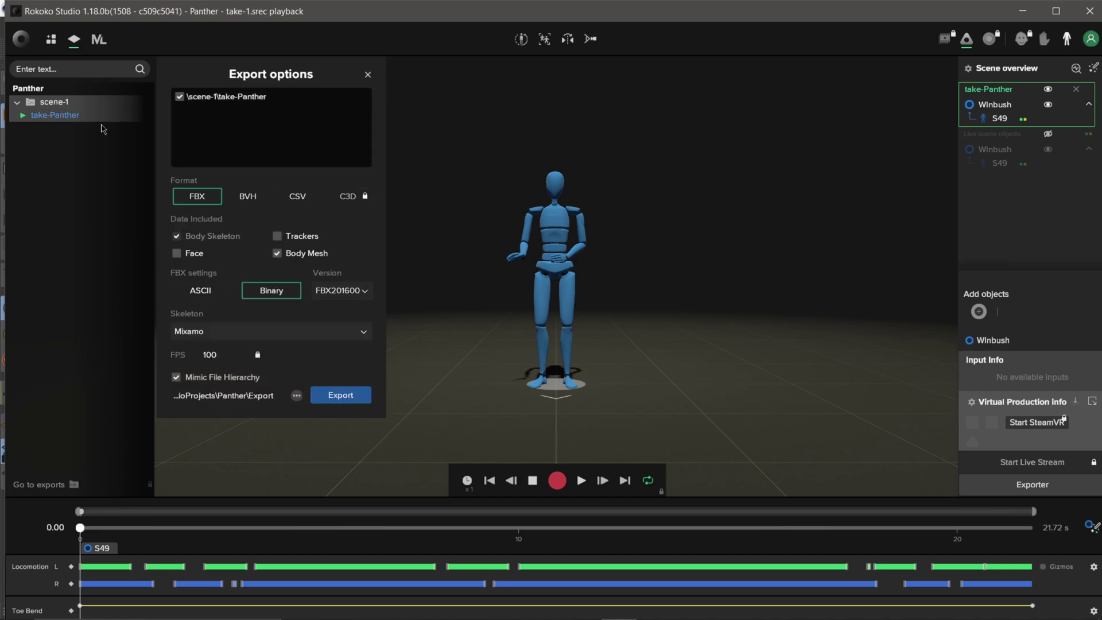
{"action": "left_click", "coordinate": [281, 332]}
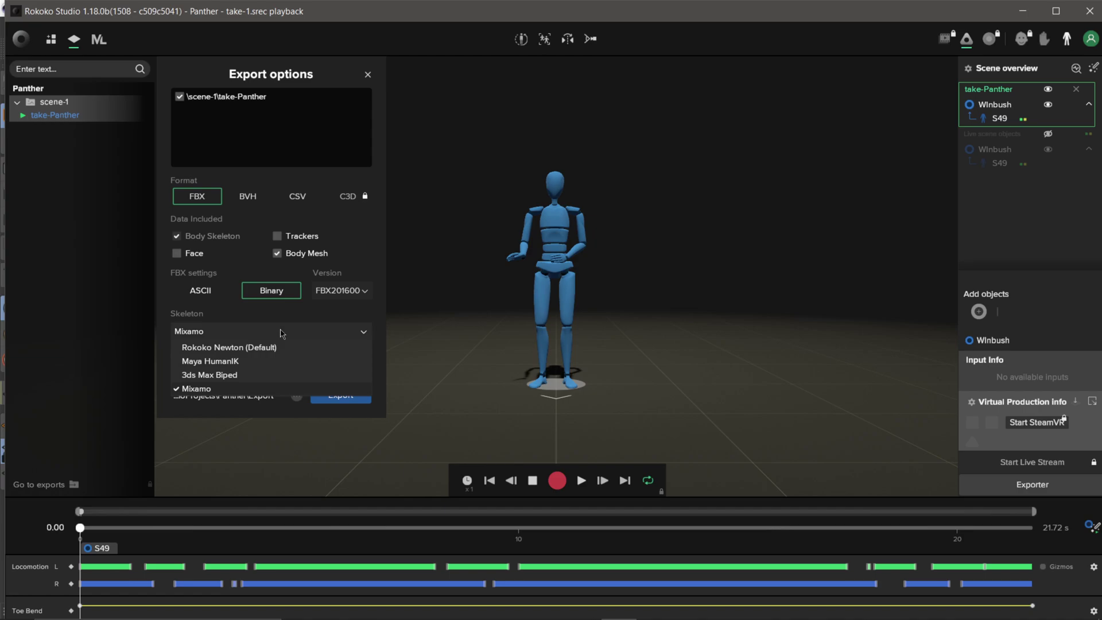
{"action": "left_click", "coordinate": [281, 333]}
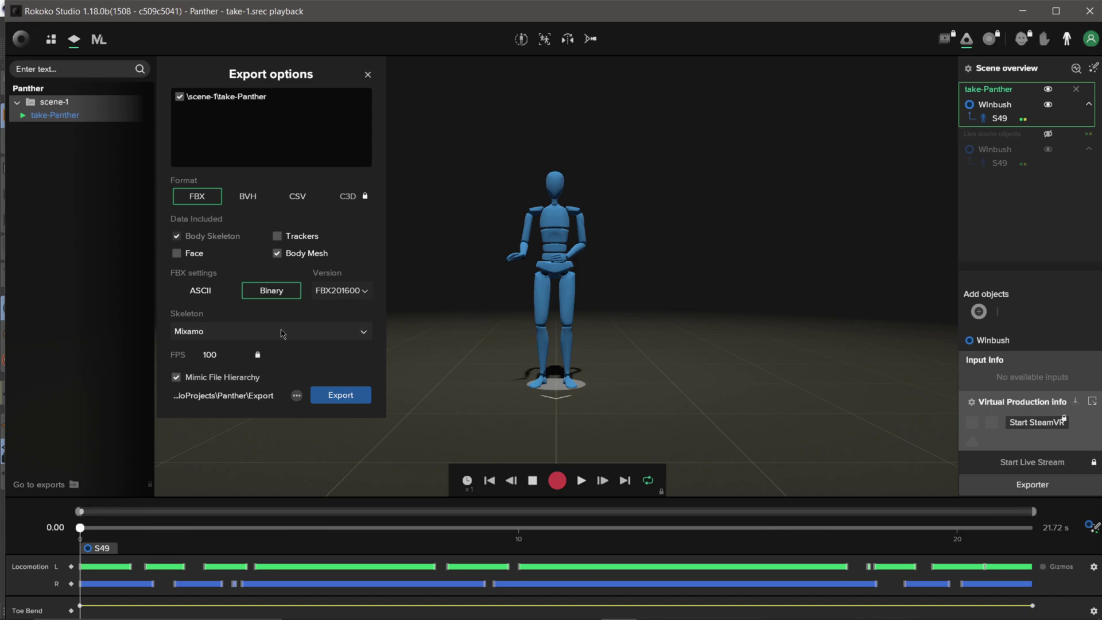
Browse for the export location to the black-panther-from-marvel-end-time-arena folder in Downloads.
{"action": "left_click", "coordinate": [297, 397]}
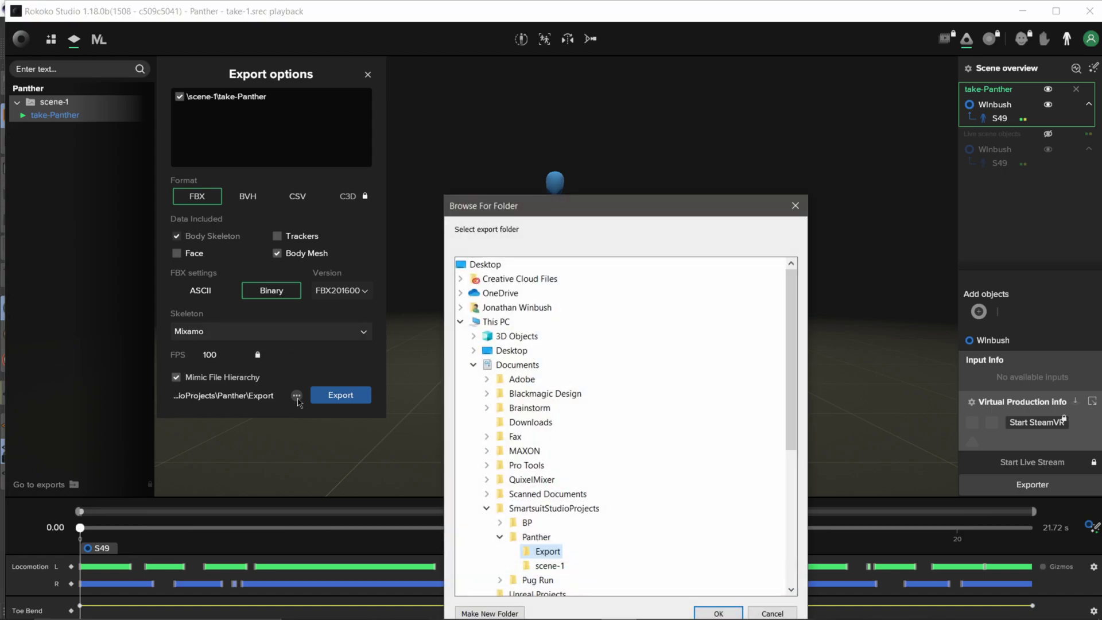
{"action": "scroll", "coordinate": [619, 517], "scroll_direction": "down", "scroll_amount": 2}
{"action": "scroll", "coordinate": [620, 516], "scroll_direction": "up", "scroll_amount": 2}
{"action": "scroll", "coordinate": [620, 517], "scroll_direction": "down", "scroll_amount": 6}
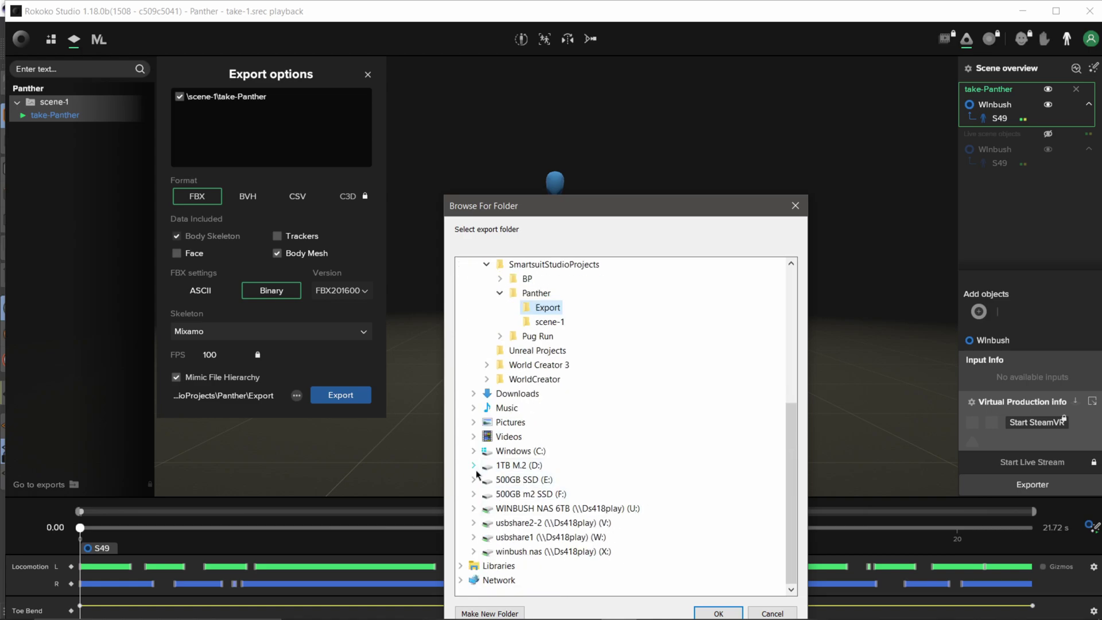
{"action": "scroll", "coordinate": [493, 476], "scroll_direction": "up", "scroll_amount": 6}
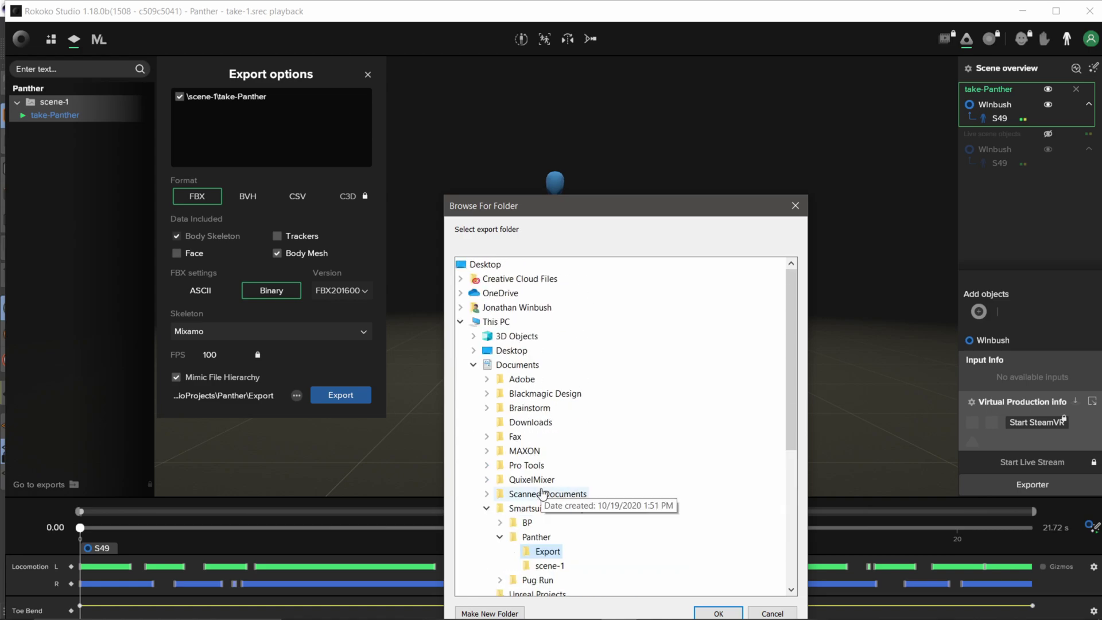
{"action": "scroll", "coordinate": [559, 486], "scroll_direction": "down", "scroll_amount": 4}
{"action": "double_click", "coordinate": [516, 465]}
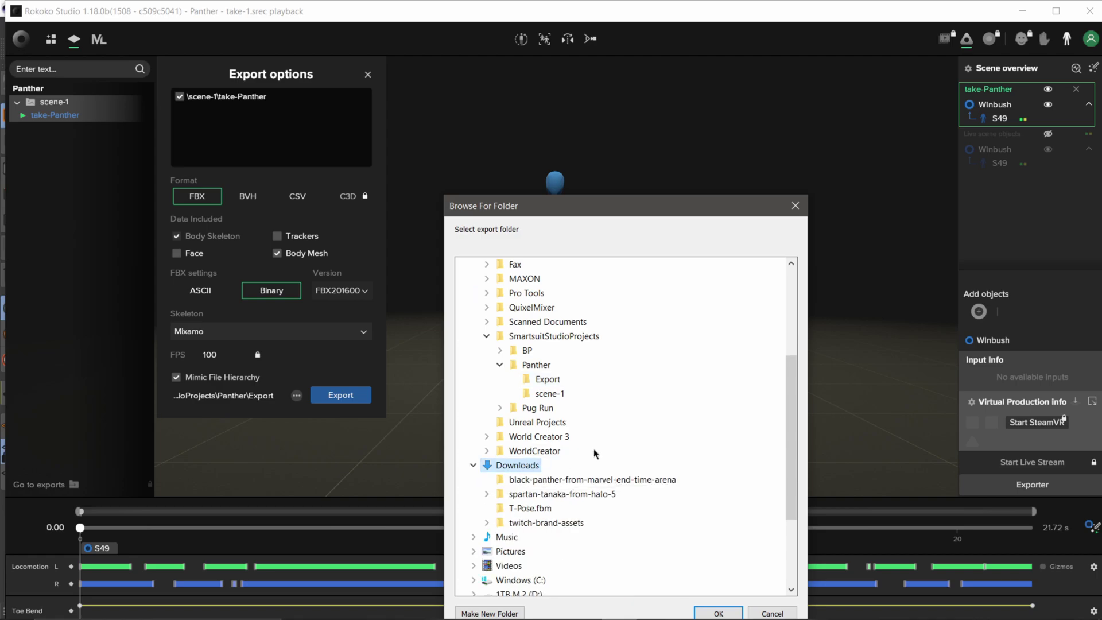
{"action": "left_click", "coordinate": [620, 481]}
{"action": "scroll", "coordinate": [567, 516], "scroll_direction": "down", "scroll_amount": 1}
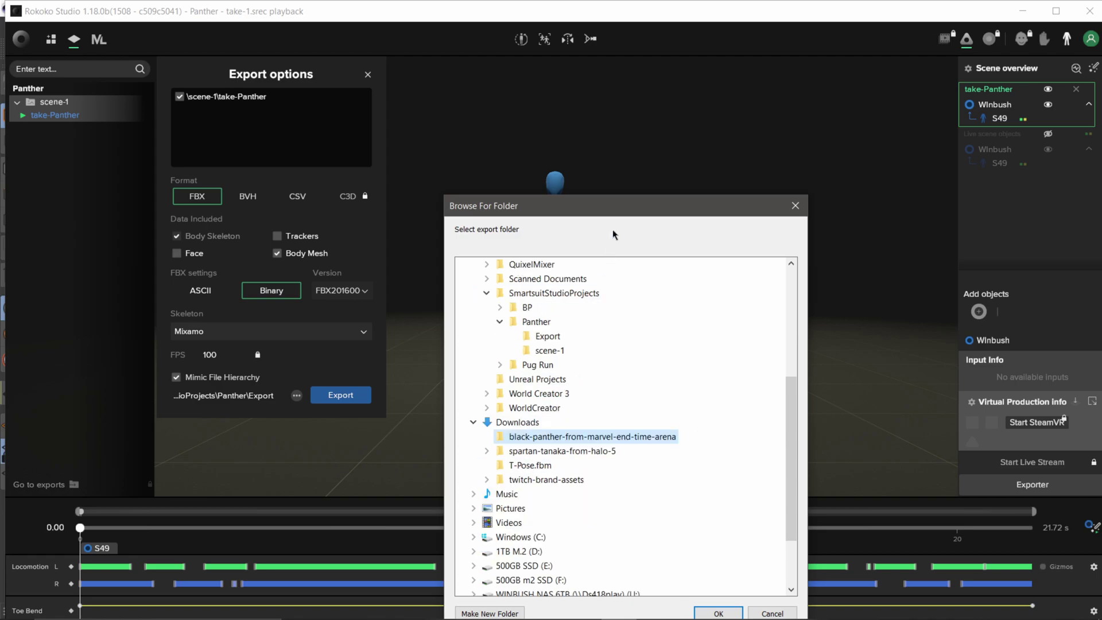
{"action": "left_click_drag", "start_coordinate": [615, 206], "coordinate": [643, 102]}
Create a Rokoko subfolder in the black-panther-from-marvel-end-time-arena folder and set it as the export folder.
{"action": "left_click", "coordinate": [512, 512]}
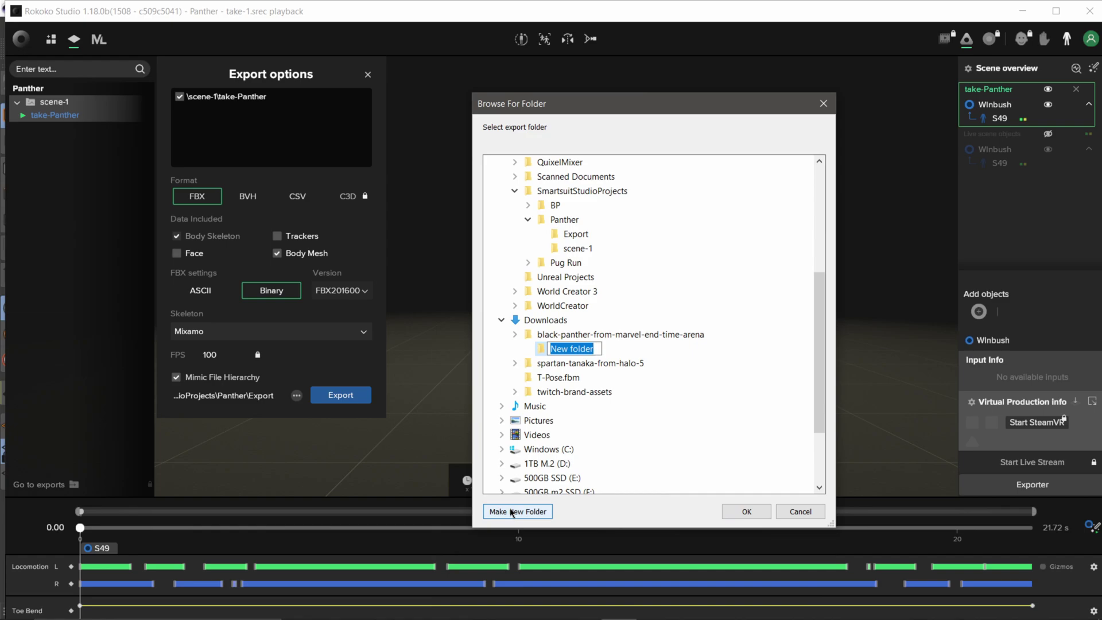
{"action": "type", "text": "Rokoko"}
{"action": "left_click", "coordinate": [565, 335]}
{"action": "left_click", "coordinate": [565, 349]}
{"action": "left_click", "coordinate": [746, 511]}
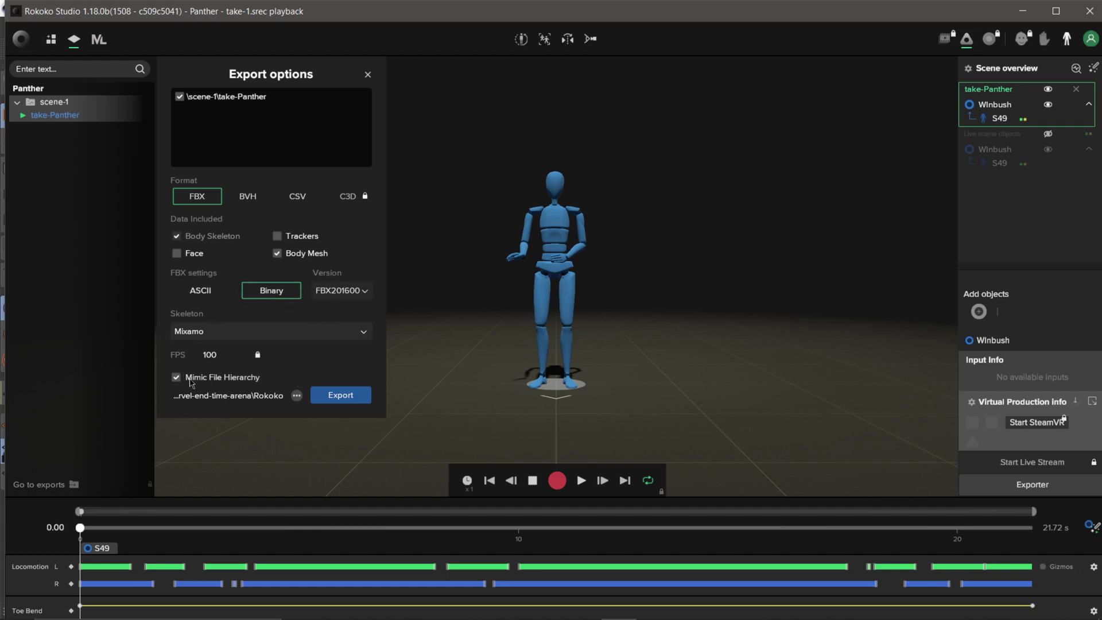
Export take-Panther as a binary FBX with the Mixamo skeleton, and switch back to Cinema 4D.
{"action": "left_click", "coordinate": [338, 396]}
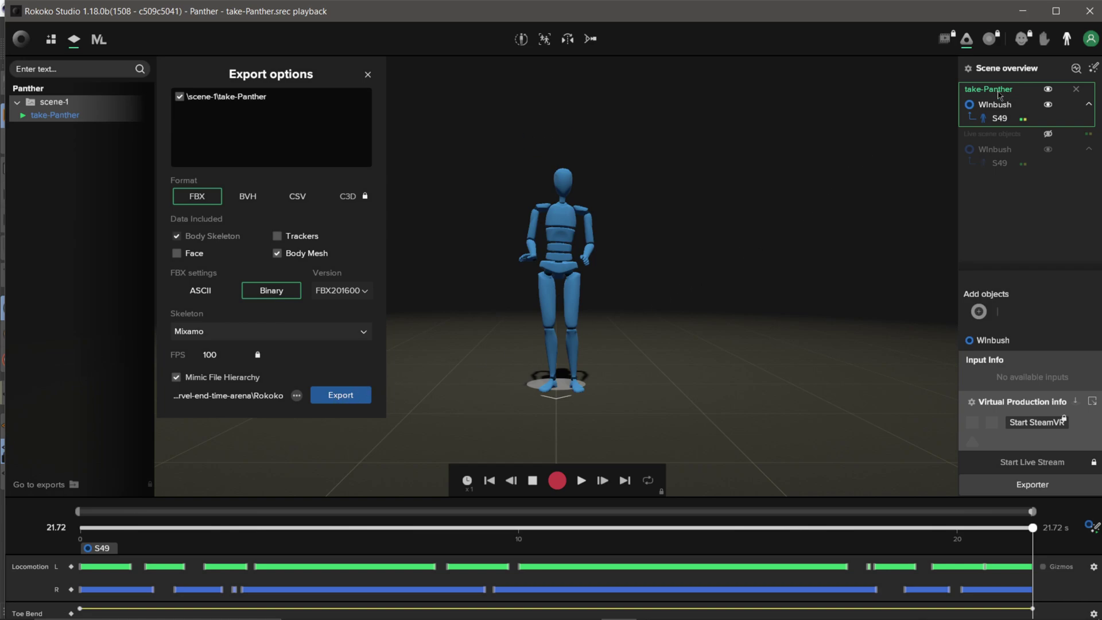
{"action": "left_click", "coordinate": [1022, 12]}
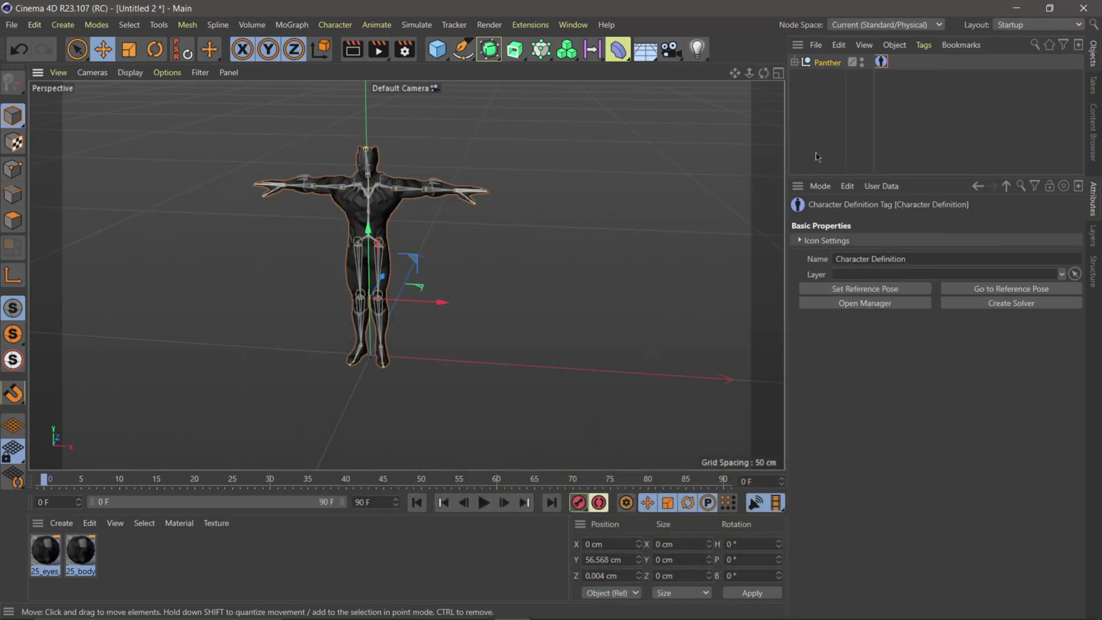
Import take-Panther_MIXAMO_S49 from the Rokoko scene-1 folder into Cinema 4D, keeping the default FBX import settings.
{"action": "left_click", "coordinate": [404, 605]}
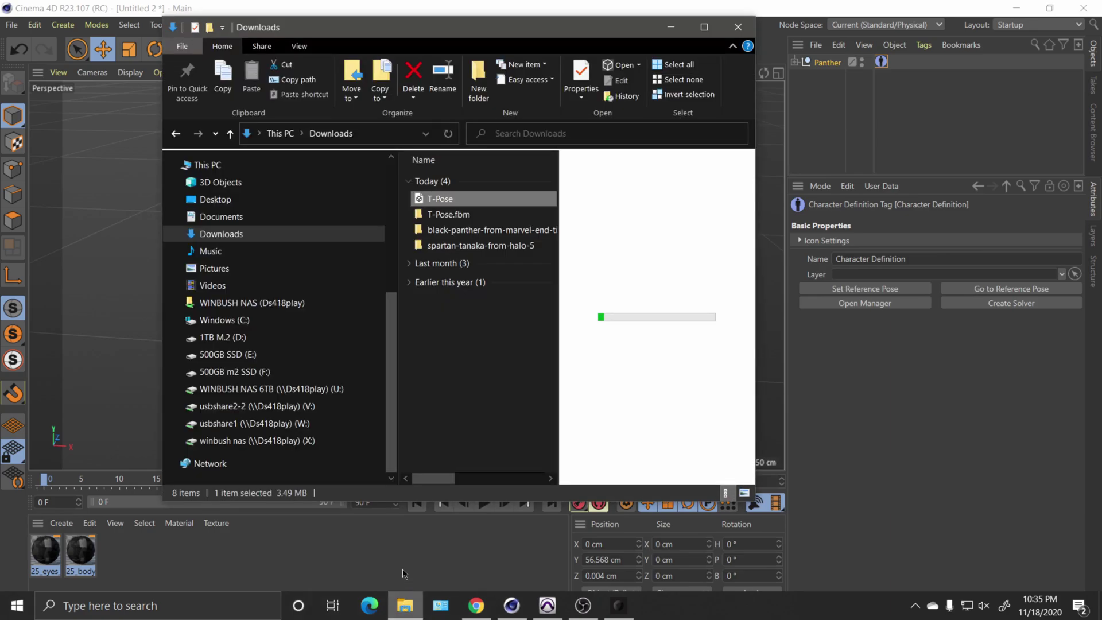
{"action": "double_click", "coordinate": [464, 229]}
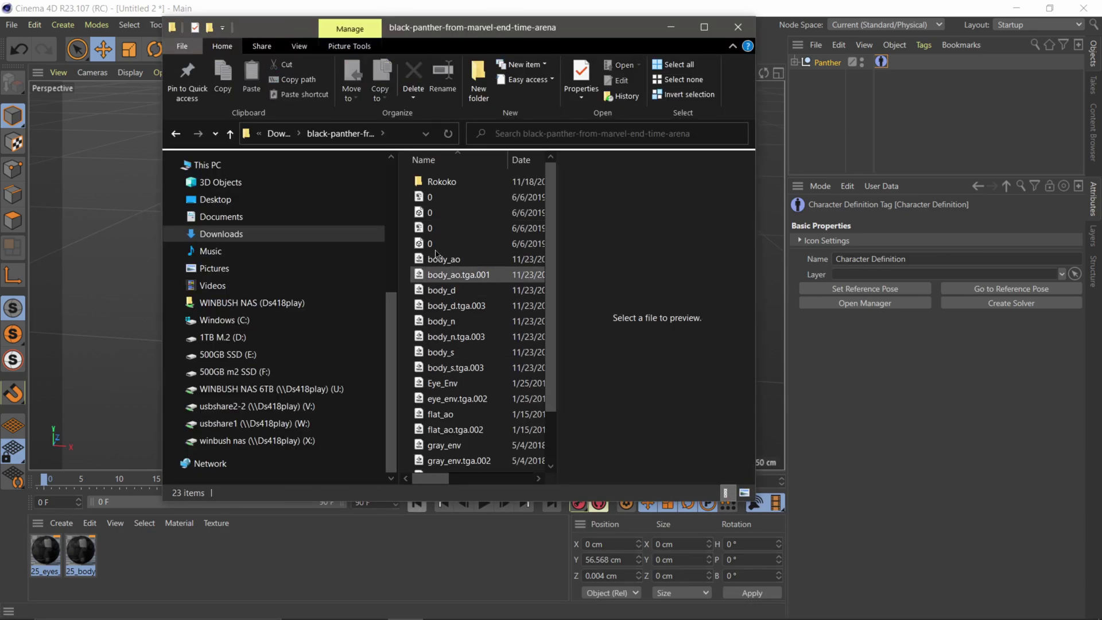
{"action": "double_click", "coordinate": [444, 183]}
{"action": "double_click", "coordinate": [441, 182]}
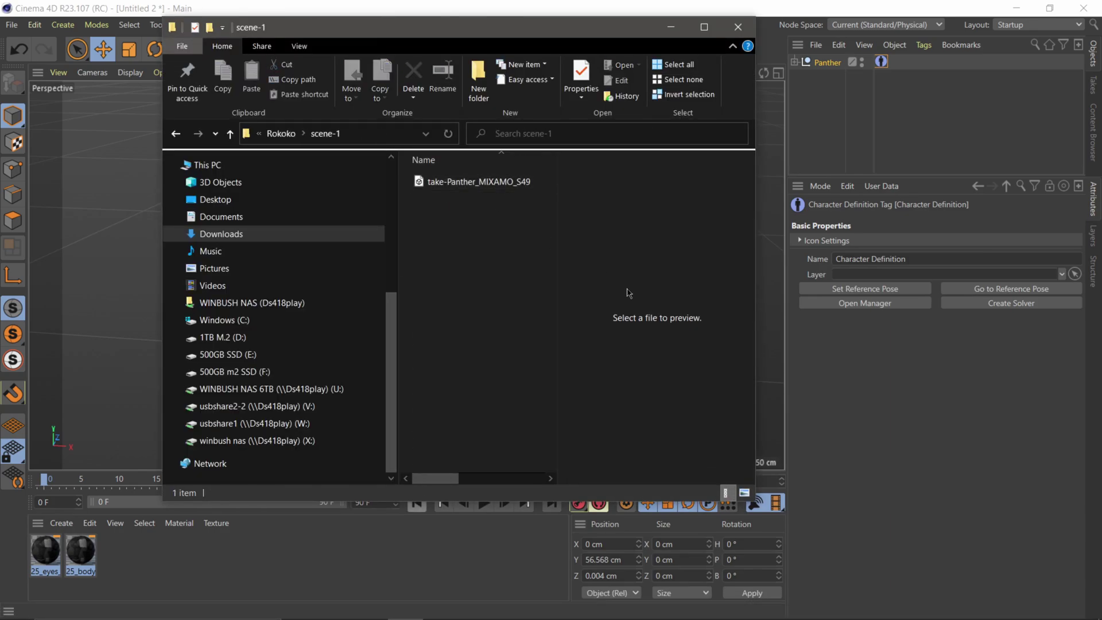
{"action": "left_click", "coordinate": [453, 189]}
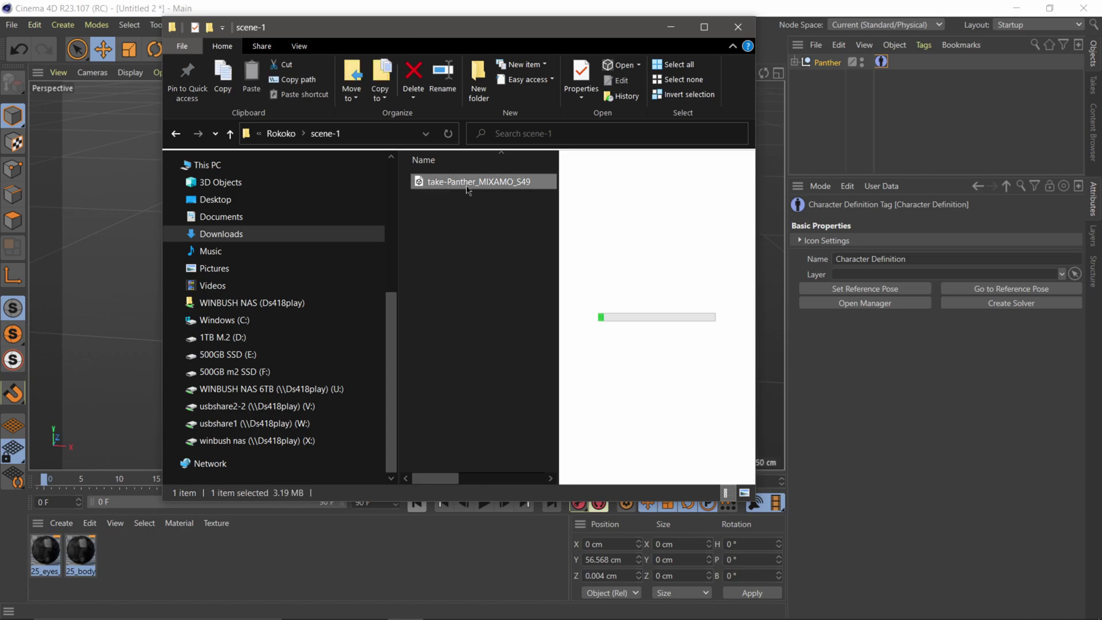
{"action": "left_click_drag", "start_coordinate": [447, 183], "coordinate": [935, 150]}
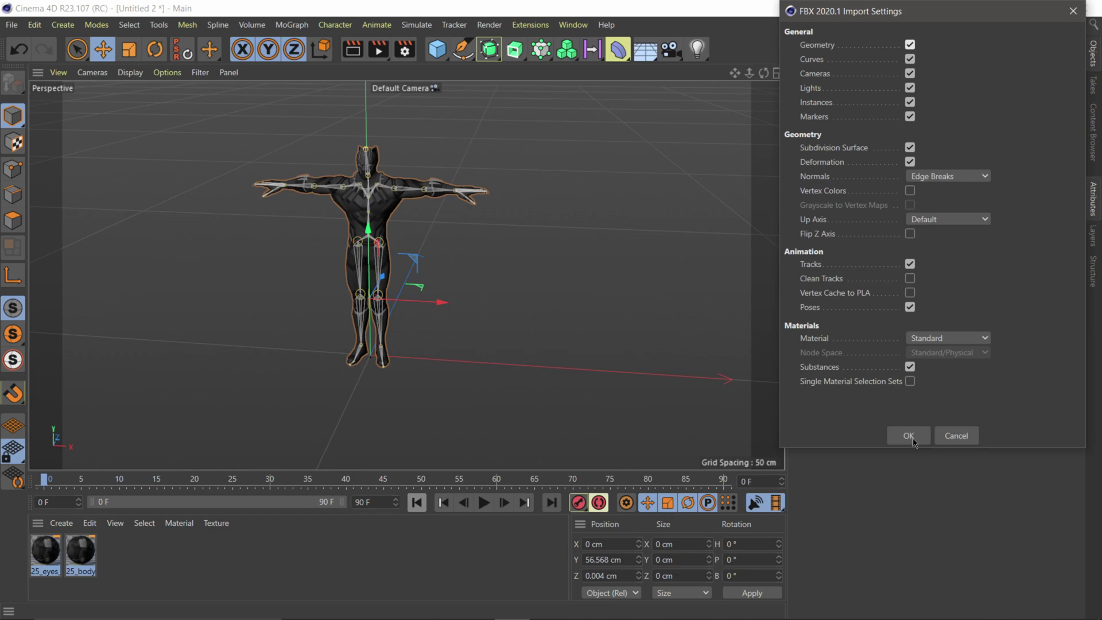
{"action": "left_click", "coordinate": [909, 435]}
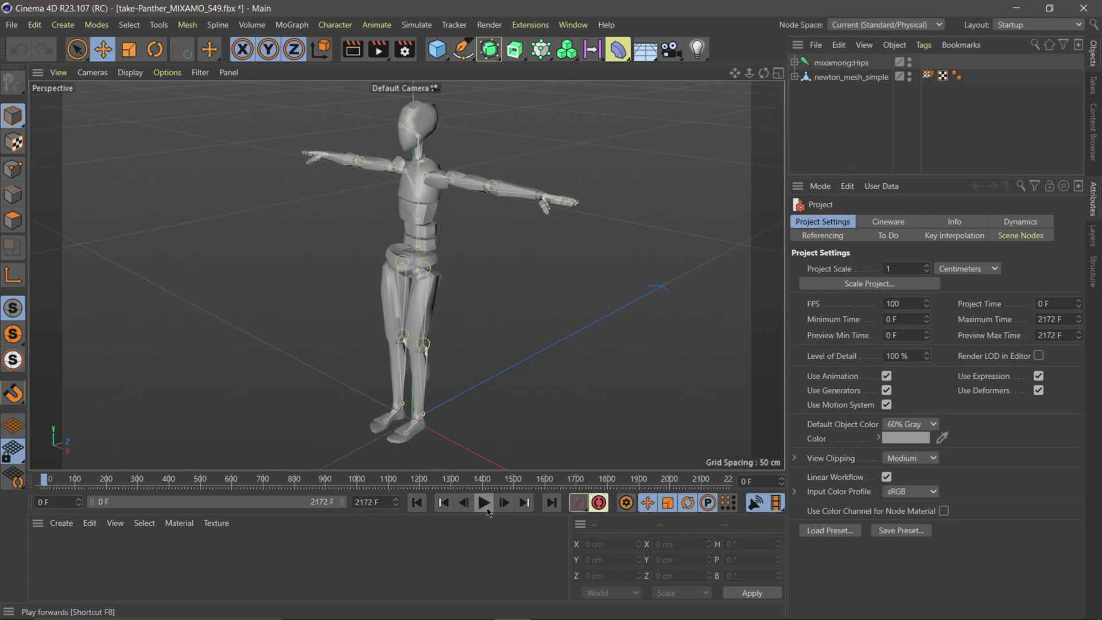
Play the imported motion capture to check the mannequin's movement, and return to the first frame.
{"action": "left_click", "coordinate": [483, 503]}
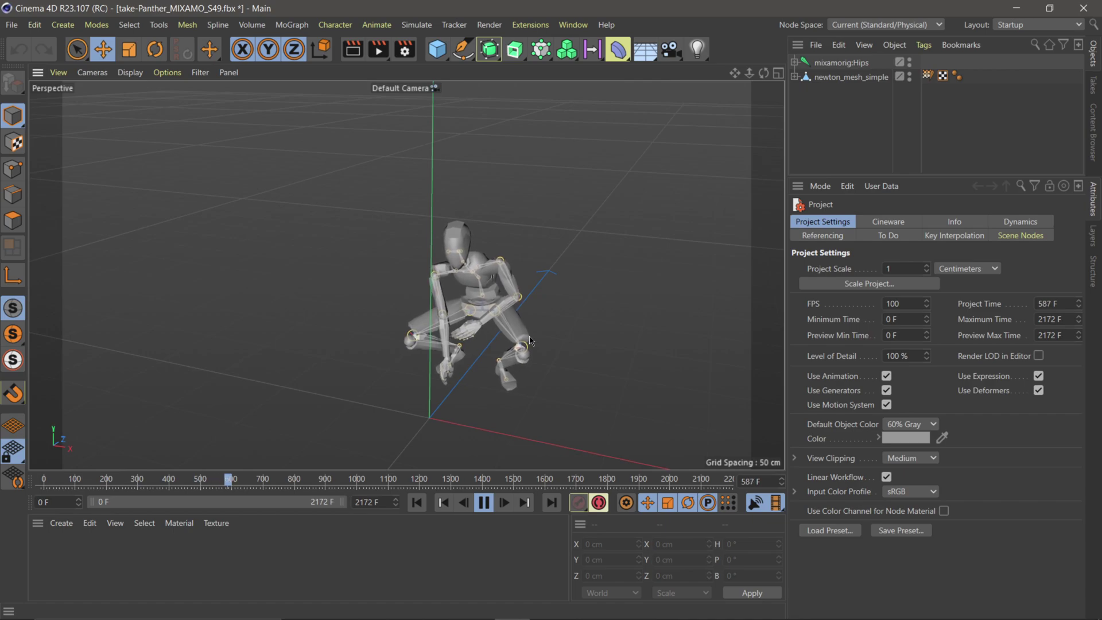
{"action": "mouse_move", "coordinate": [508, 349]}
{"action": "left_mouse_down", "text": "alt"}
{"action": "mouse_move", "coordinate": [544, 343]}
{"action": "mouse_move", "coordinate": [511, 341]}
{"action": "left_mouse_up", "text": "alt"}
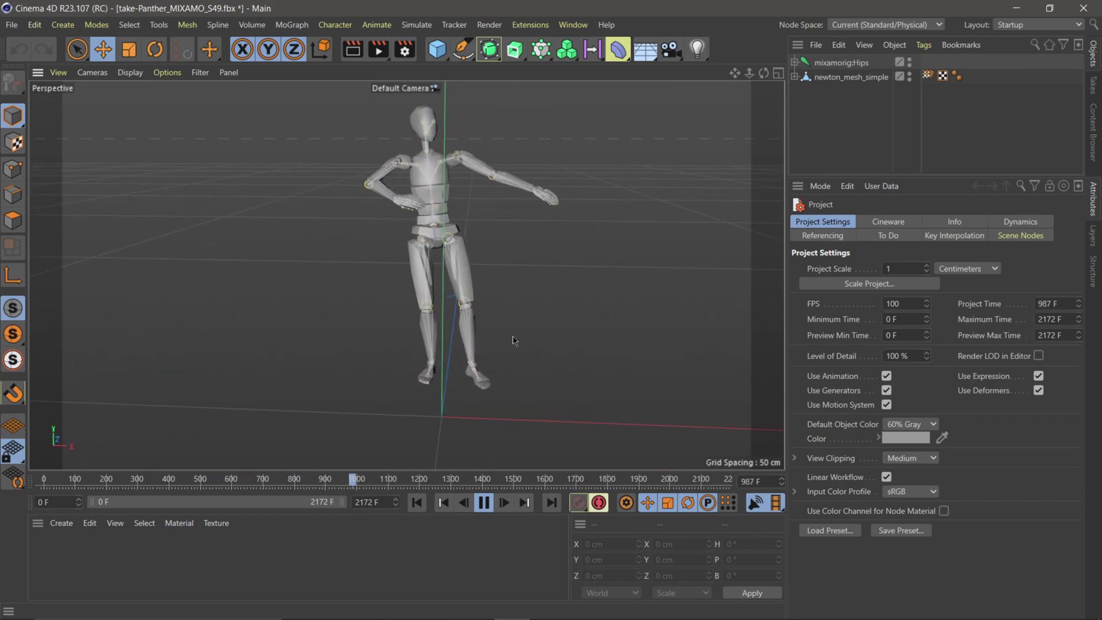
{"action": "left_click", "coordinate": [483, 503]}
{"action": "left_click", "coordinate": [416, 503]}
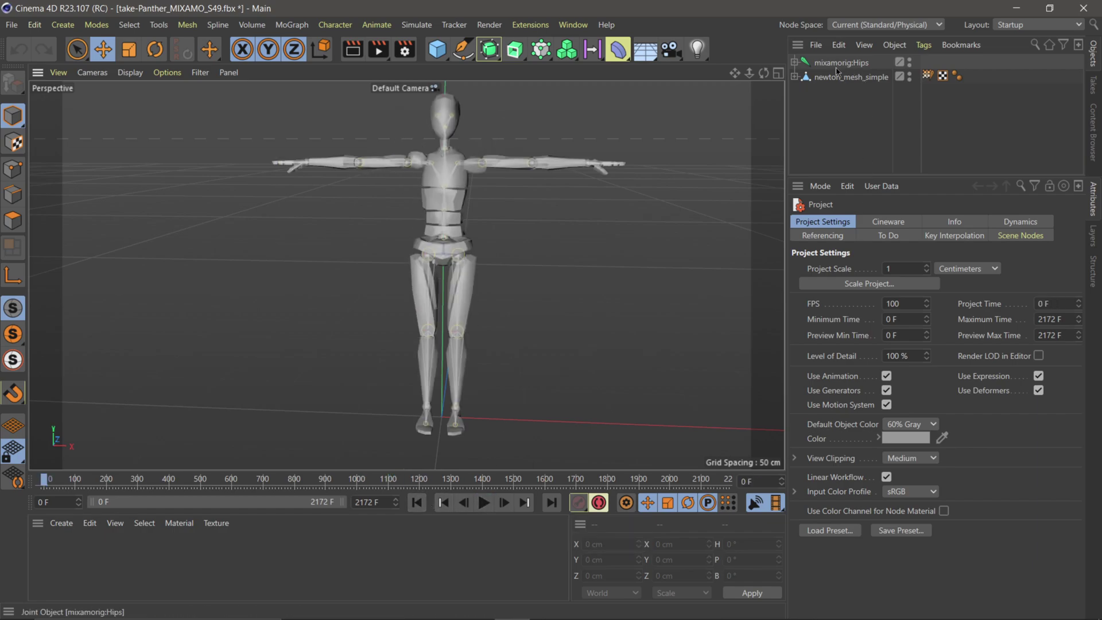
Rename the mixamorig:Hips joint as mixamorig:Hips Panther.
{"action": "left_click", "coordinate": [836, 67]}
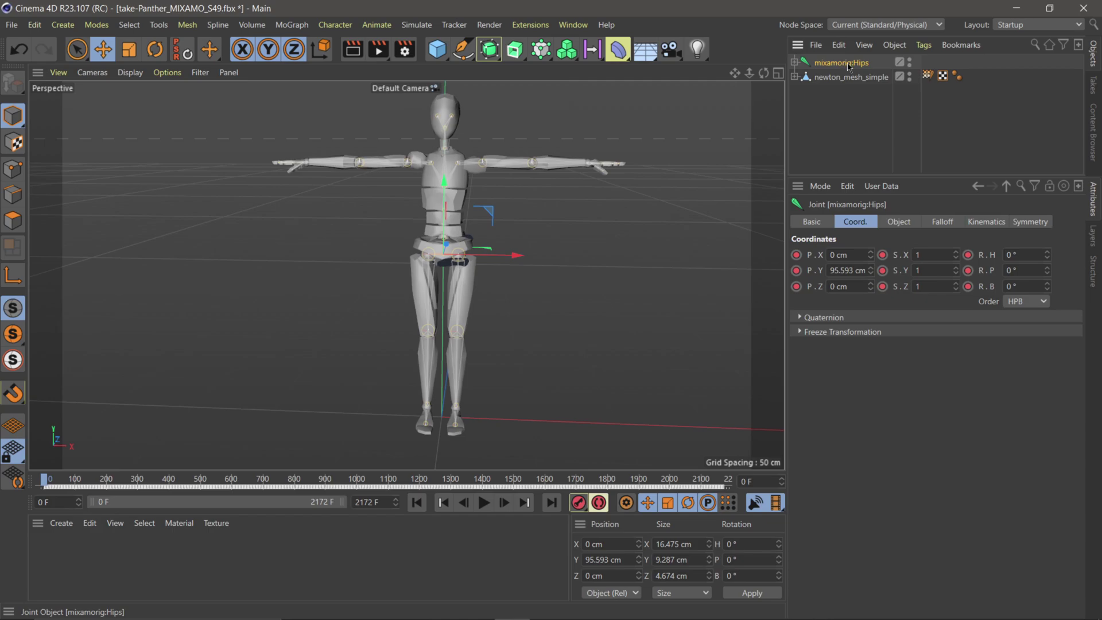
{"action": "double_click", "coordinate": [853, 63]}
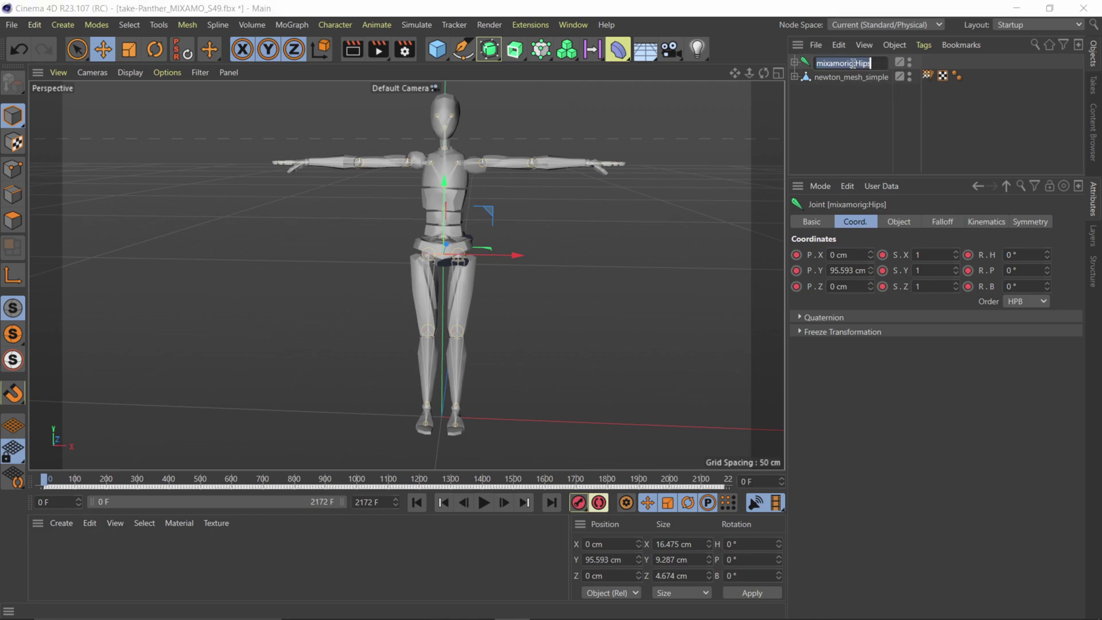
{"action": "left_click", "coordinate": [873, 63]}
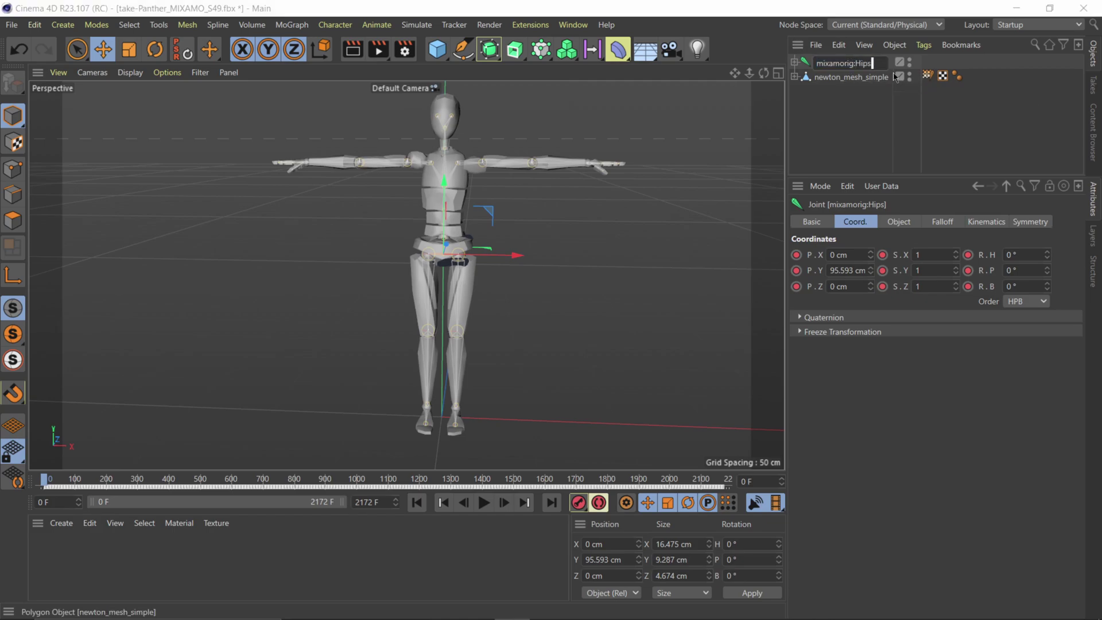
{"action": "type", "text": "Panther"}
{"action": "key", "text": "Return"}
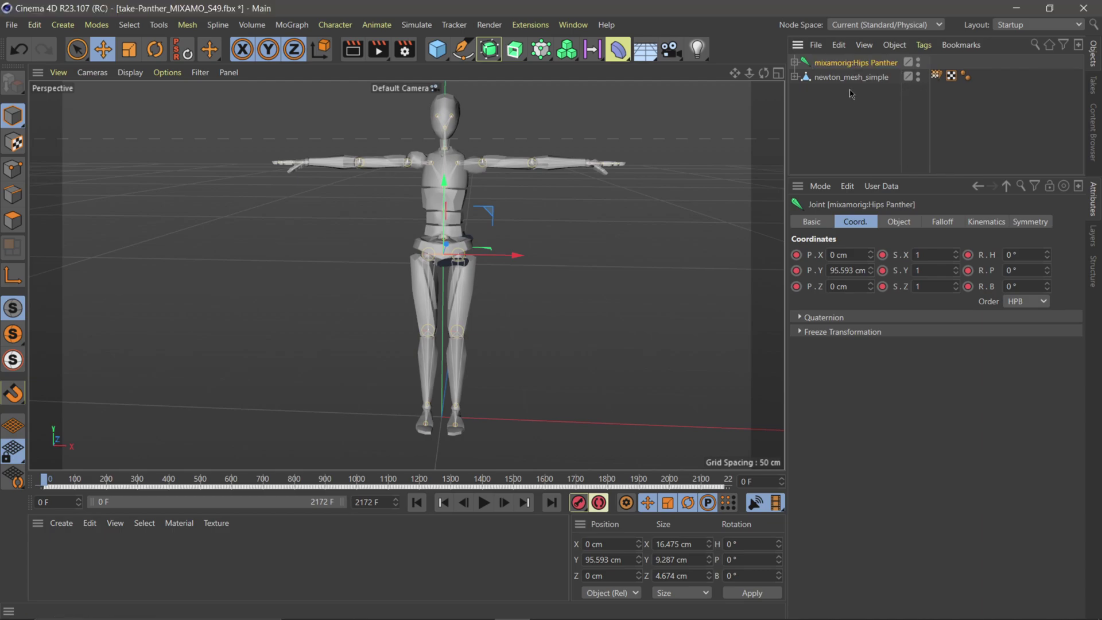
Copy the mixamorig:Hips Panther joint hierarchy and paste it into the Untitled 2 project alongside the Panther model.
{"action": "left_click", "coordinate": [838, 45]}
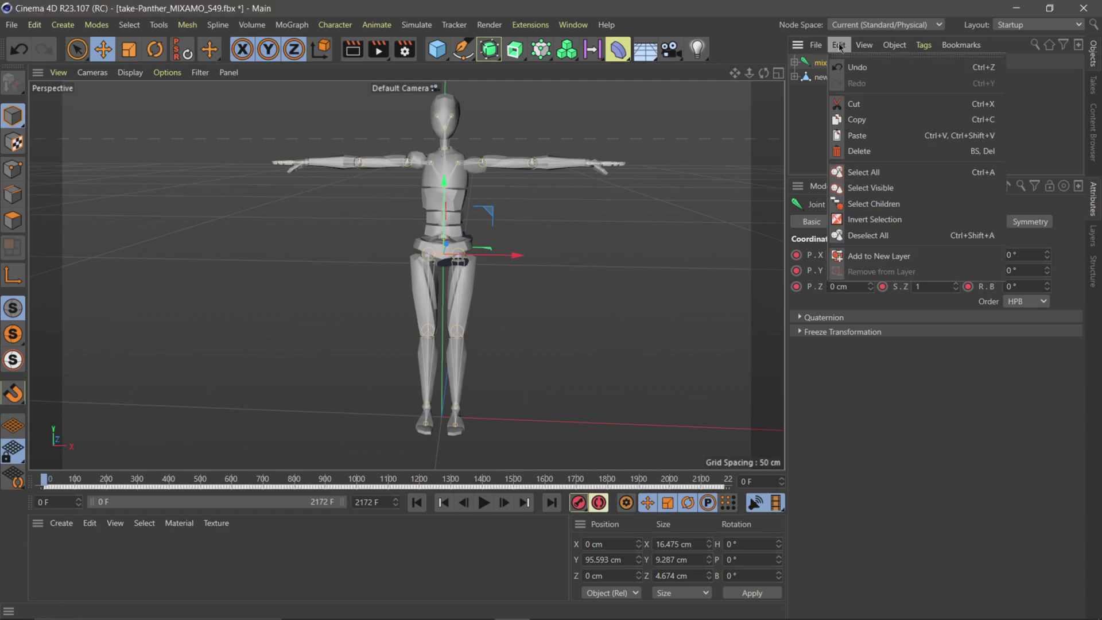
{"action": "left_click", "coordinate": [861, 119]}
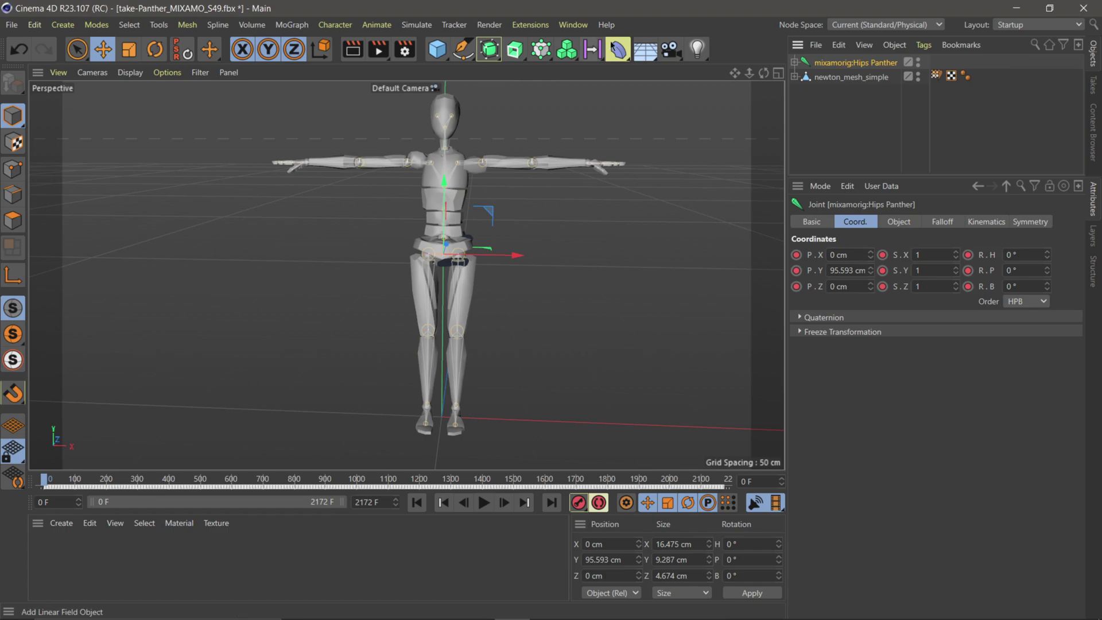
{"action": "left_click", "coordinate": [582, 25]}
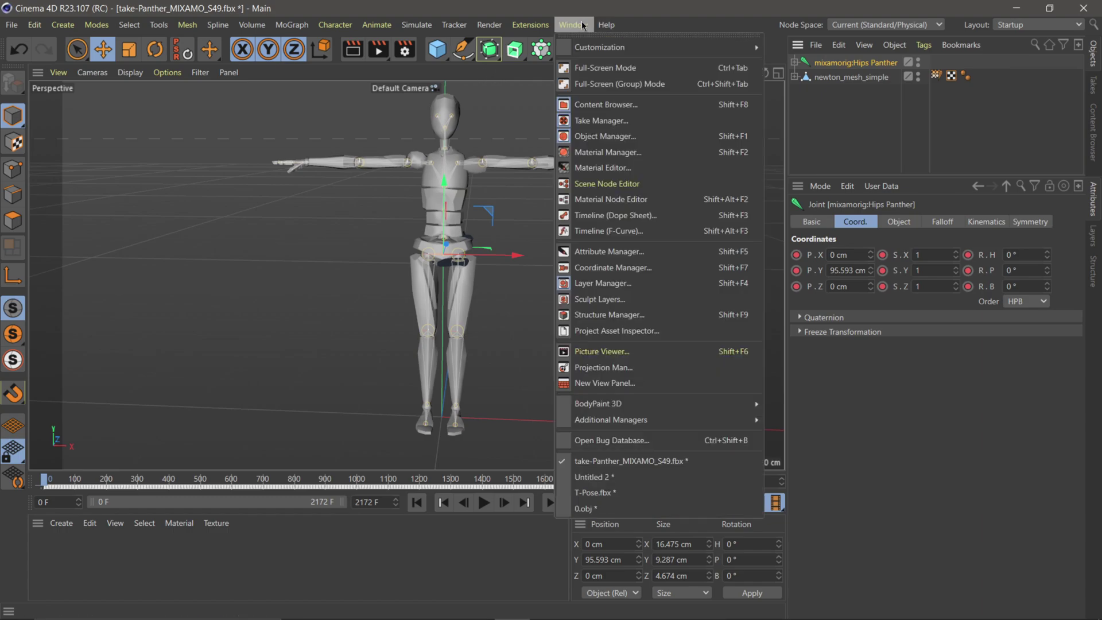
{"action": "left_click", "coordinate": [652, 477]}
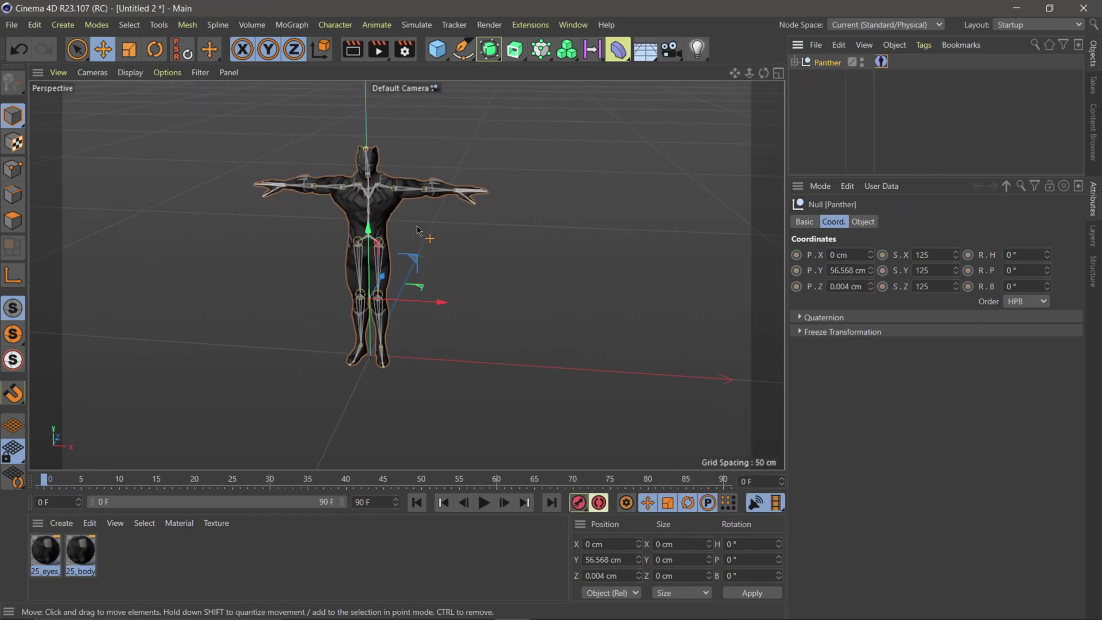
{"action": "left_click_drag", "start_coordinate": [635, 241], "coordinate": [746, 173], "text": "alt"}
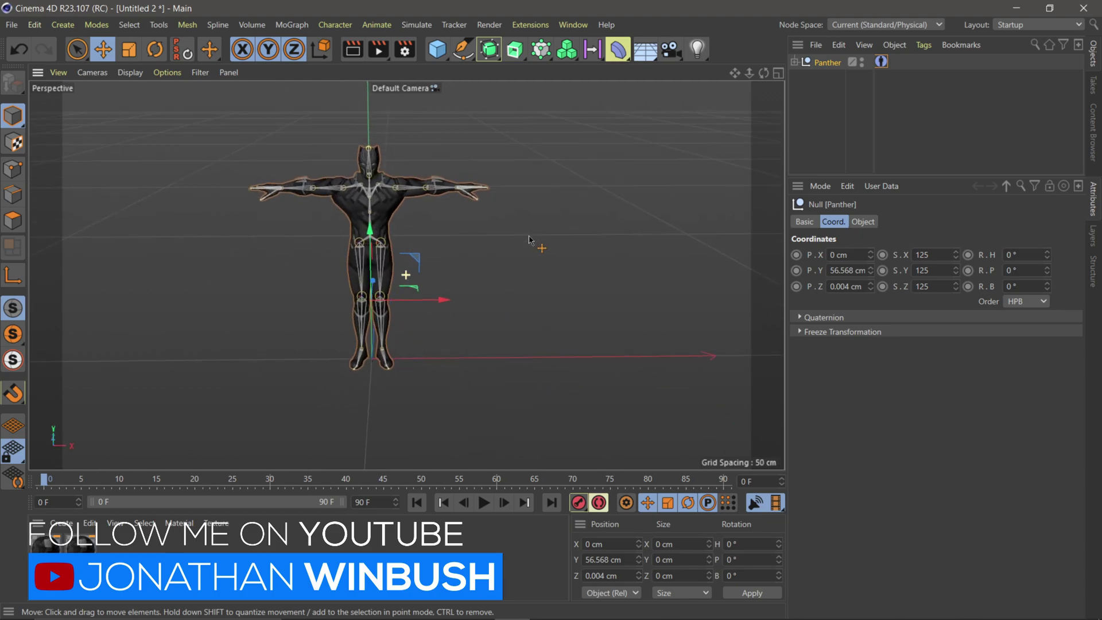
{"action": "right_click", "coordinate": [841, 58]}
{"action": "left_click", "coordinate": [849, 121]}
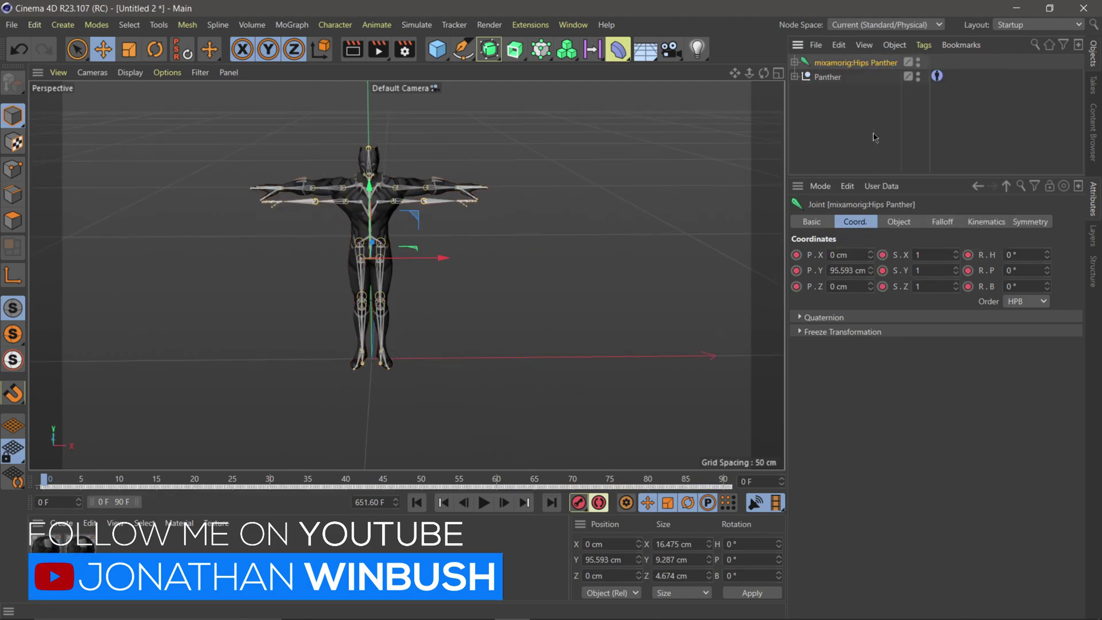
{"action": "left_click_drag", "start_coordinate": [447, 270], "coordinate": [520, 252], "text": "alt"}
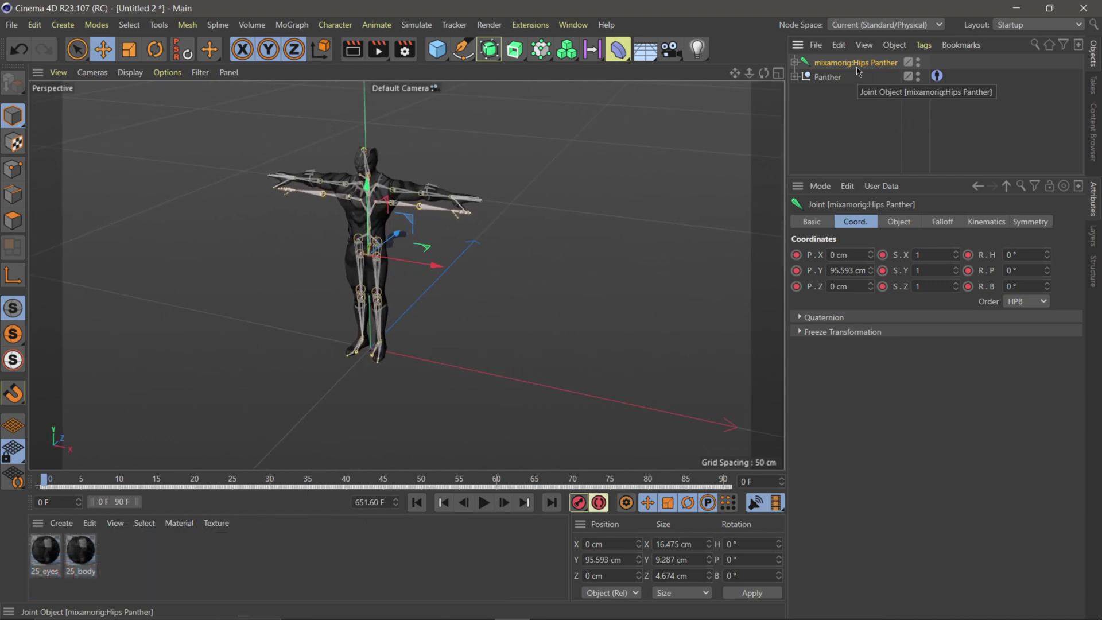
Add a Character Definition tag to mixamorig:Hips Panther and extract its skeleton in the definition manager.
{"action": "left_click", "coordinate": [924, 45]}
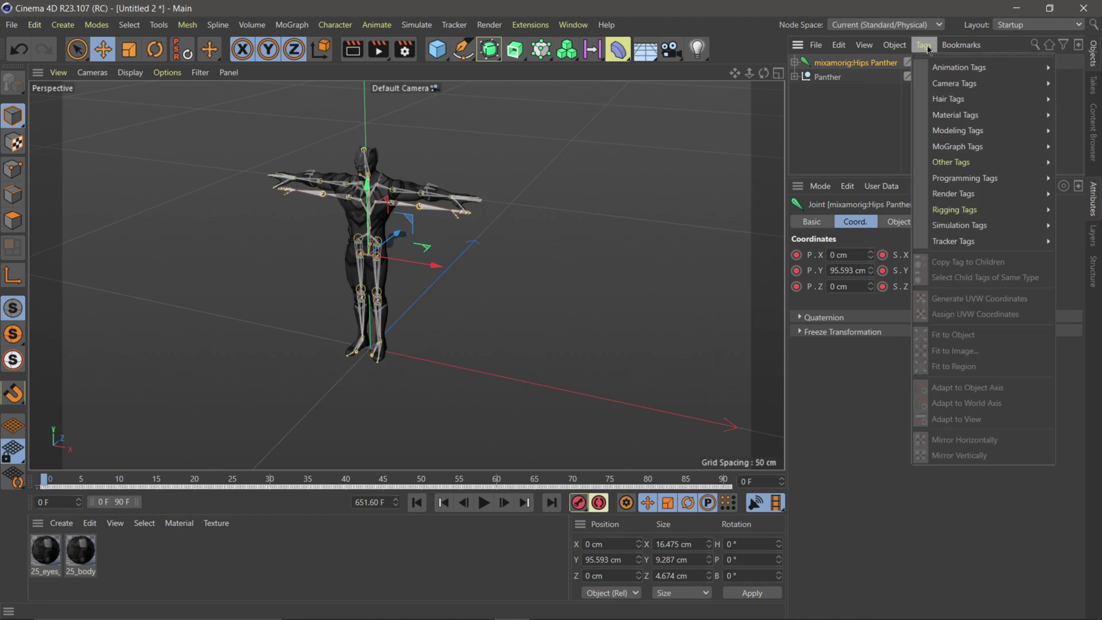
{"action": "mouse_move", "coordinate": [959, 214]}
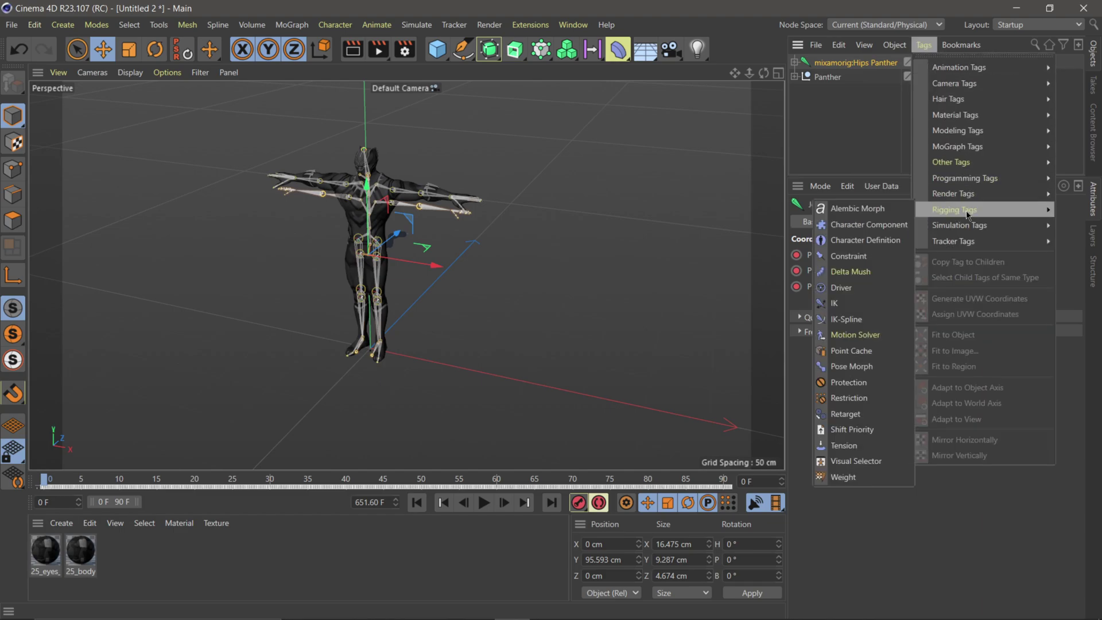
{"action": "left_click", "coordinate": [872, 241]}
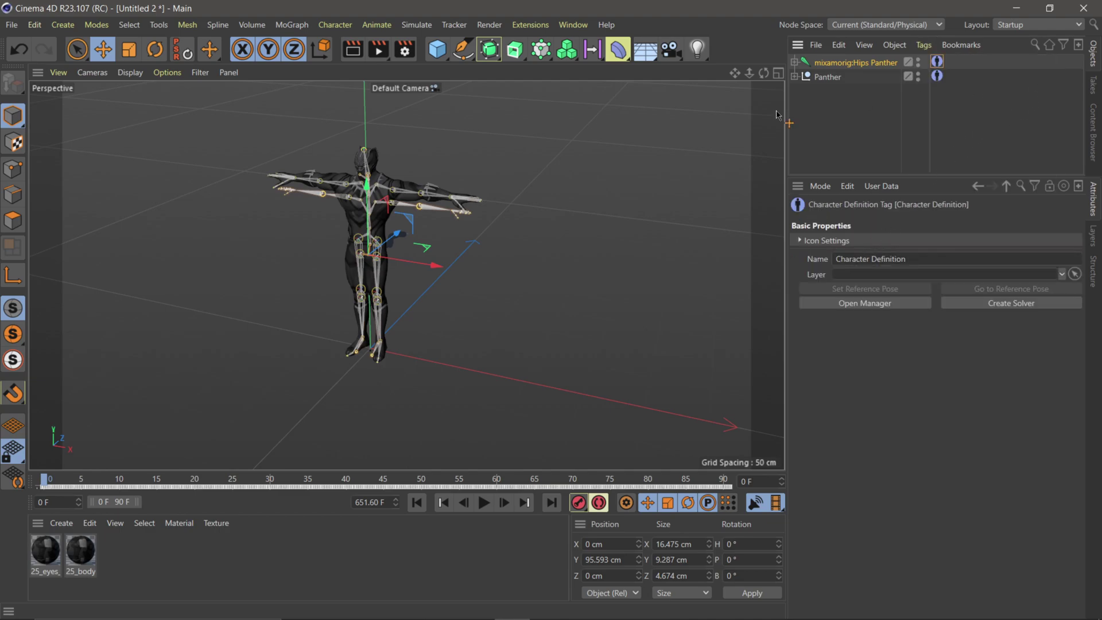
{"action": "left_click", "coordinate": [873, 306]}
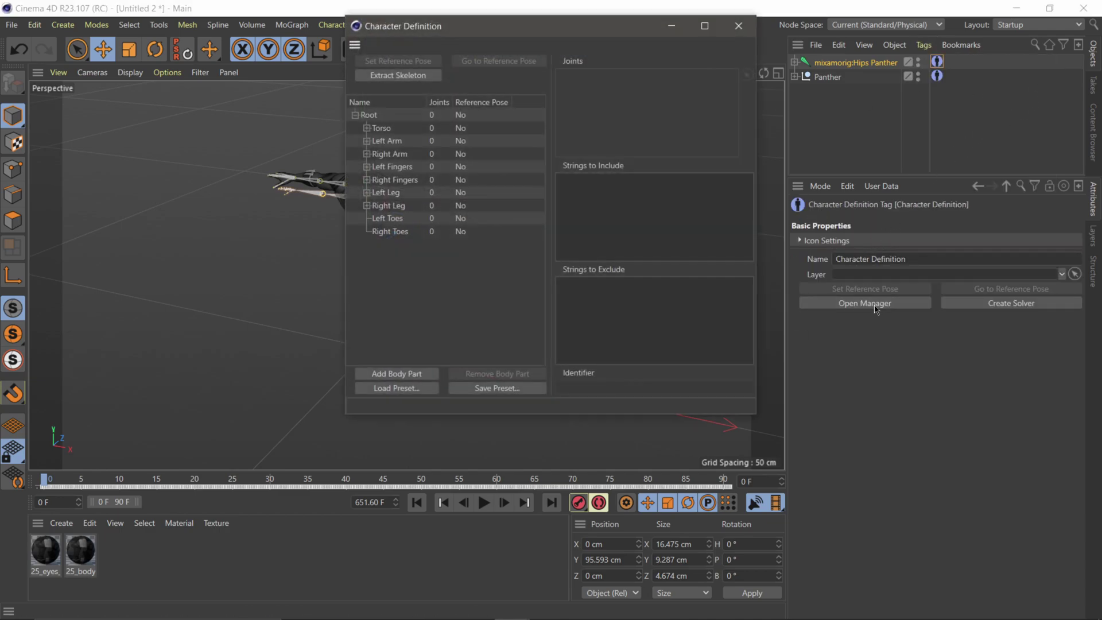
{"action": "left_click", "coordinate": [400, 77]}
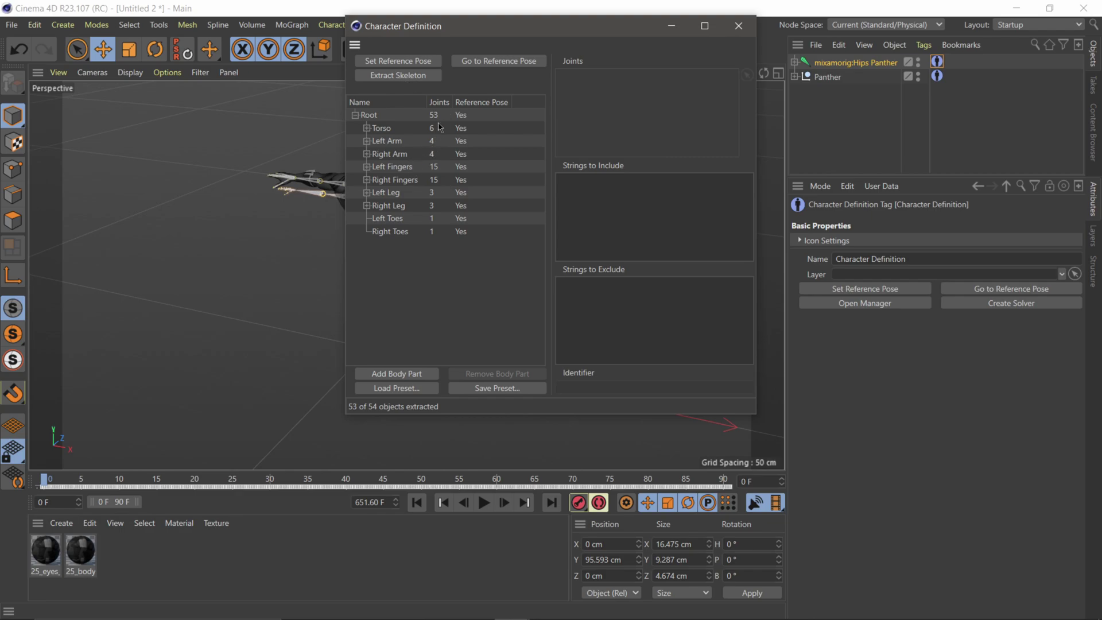
{"action": "left_click", "coordinate": [739, 26]}
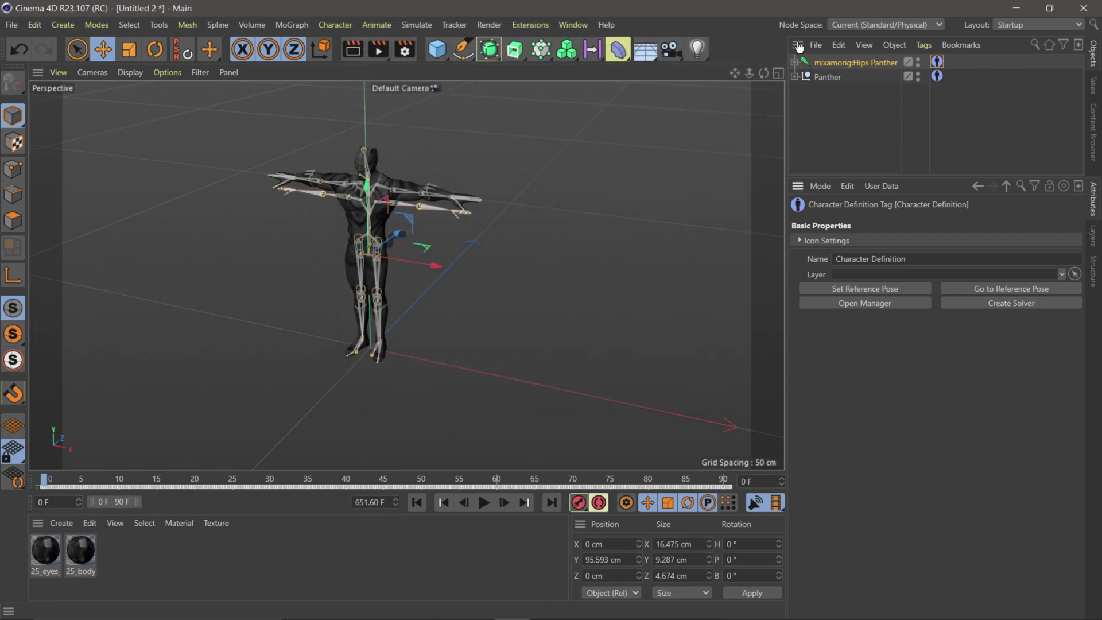
Create a solver from Panther's Character Definition and assign the mixamorig:Hips Panther definition as its Source Character.
{"action": "left_click", "coordinate": [937, 77]}
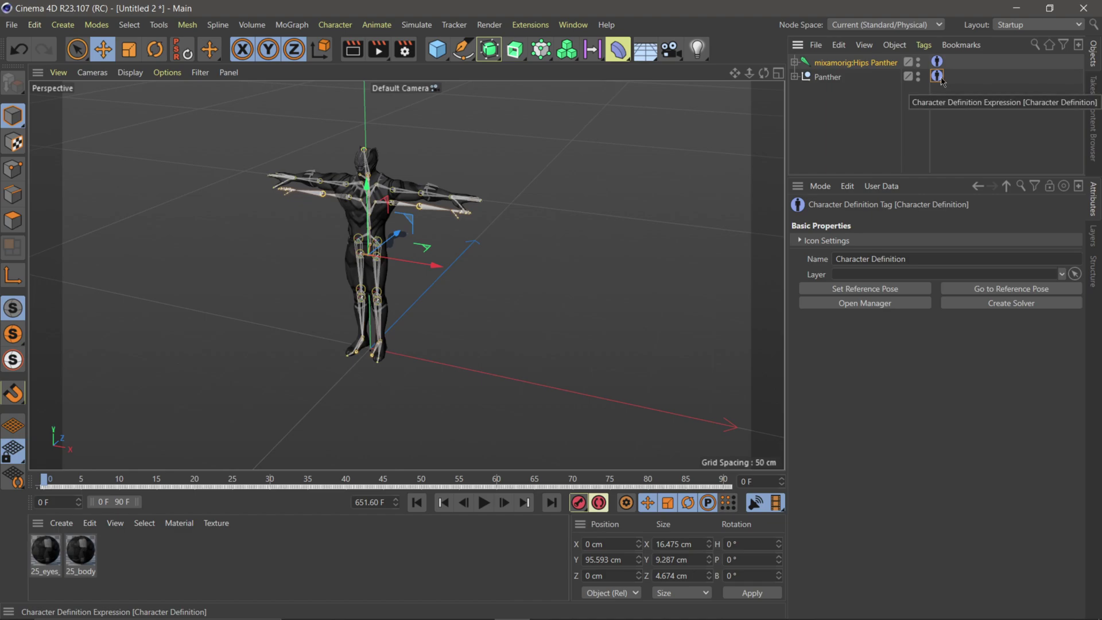
{"action": "left_click", "coordinate": [1011, 304]}
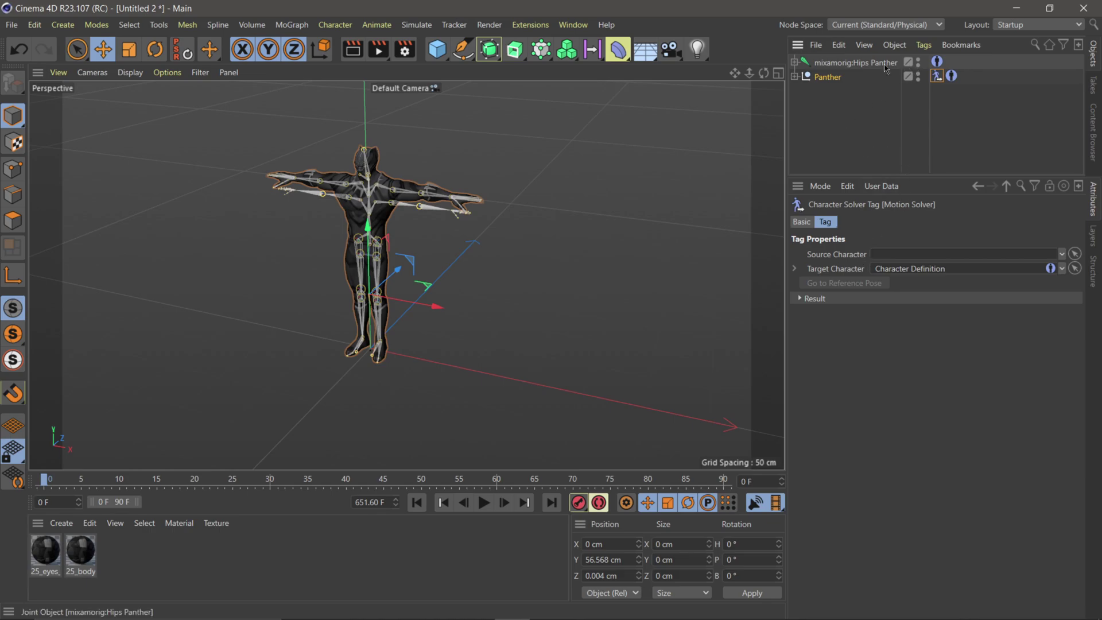
{"action": "left_click", "coordinate": [937, 62]}
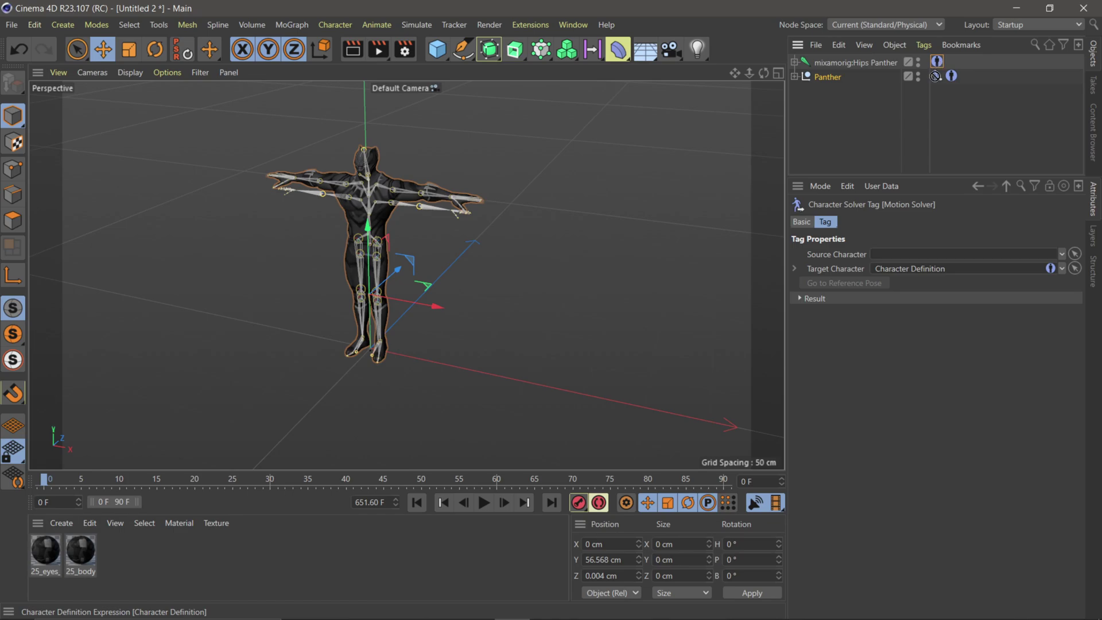
{"action": "left_click_drag", "start_coordinate": [933, 86], "coordinate": [898, 258]}
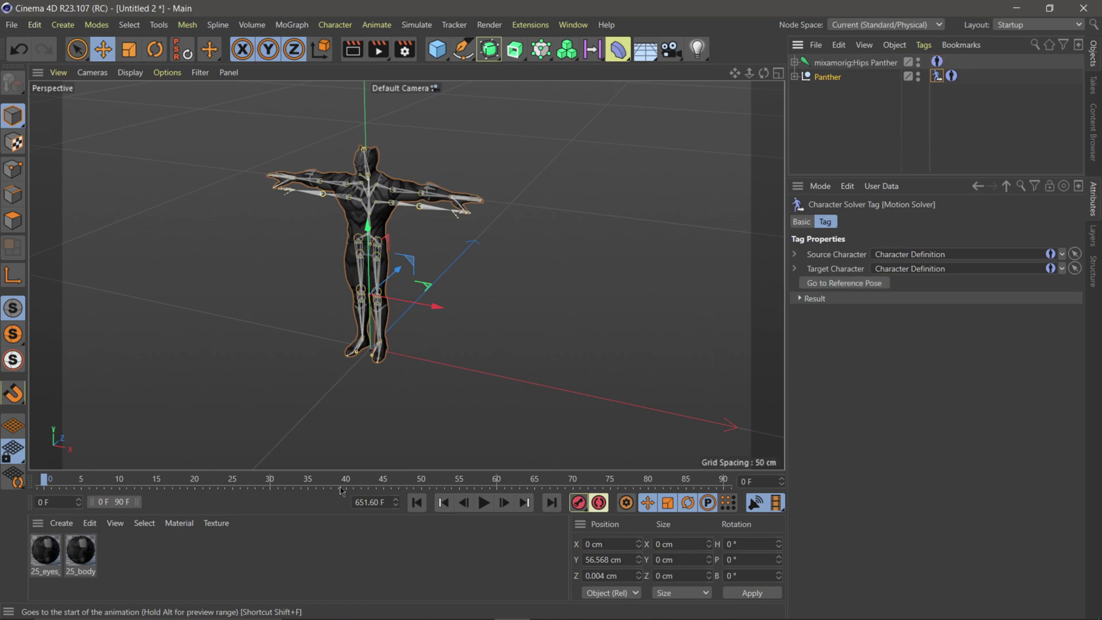
Extend the preview range to 651.60 F and play the retargeted motion on the Panther, returning to the first frame.
{"action": "left_click_drag", "start_coordinate": [136, 503], "coordinate": [445, 501]}
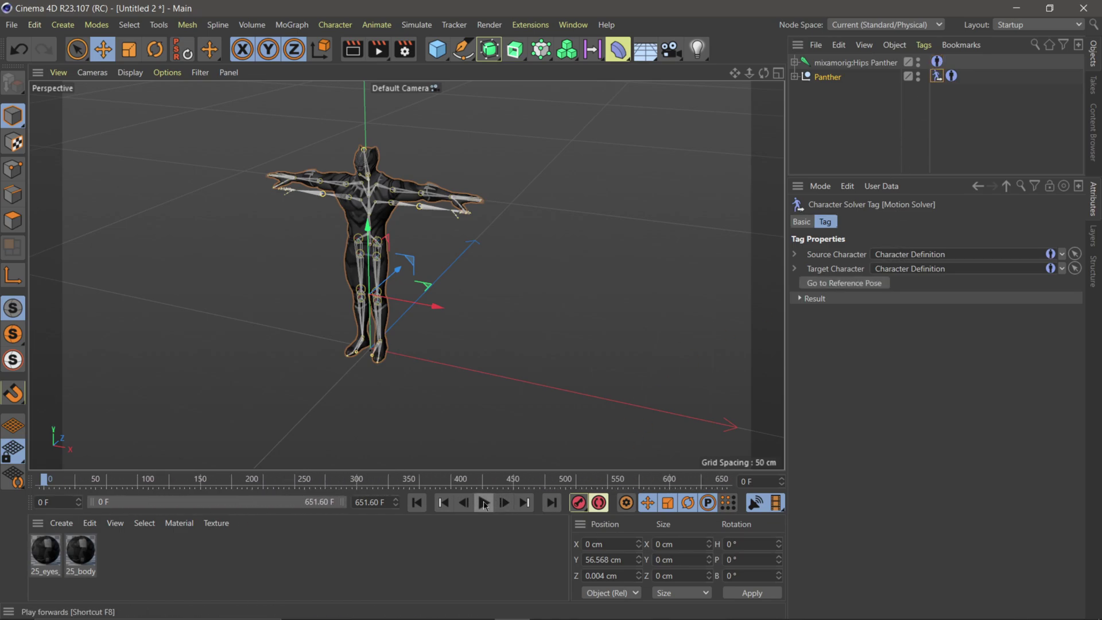
{"action": "left_click", "coordinate": [483, 503]}
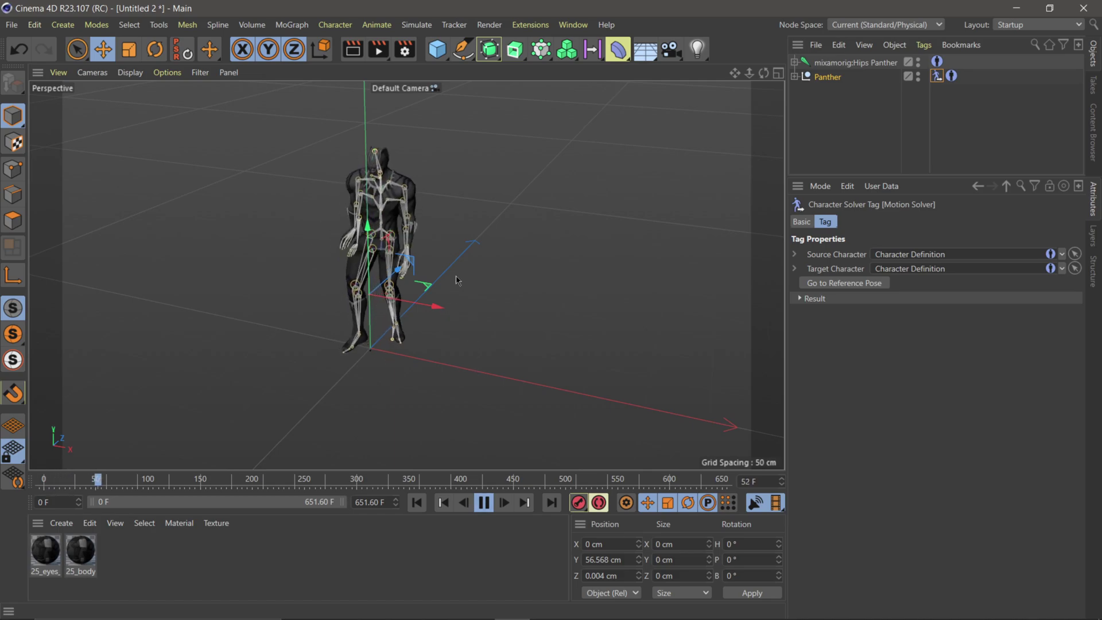
{"action": "left_click", "coordinate": [484, 503]}
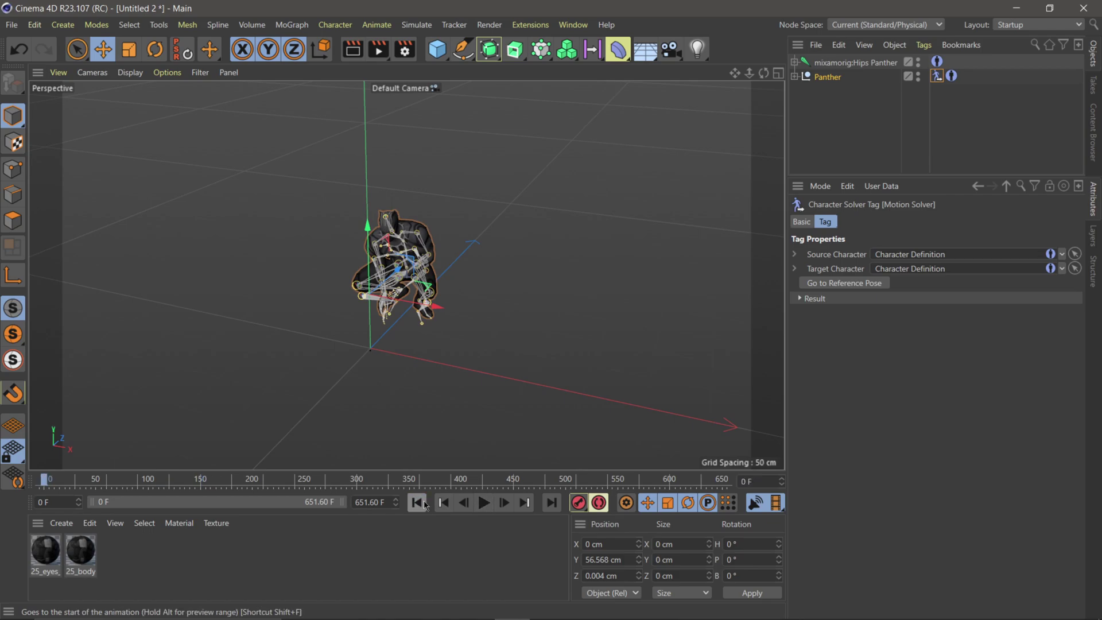
{"action": "left_click", "coordinate": [425, 503]}
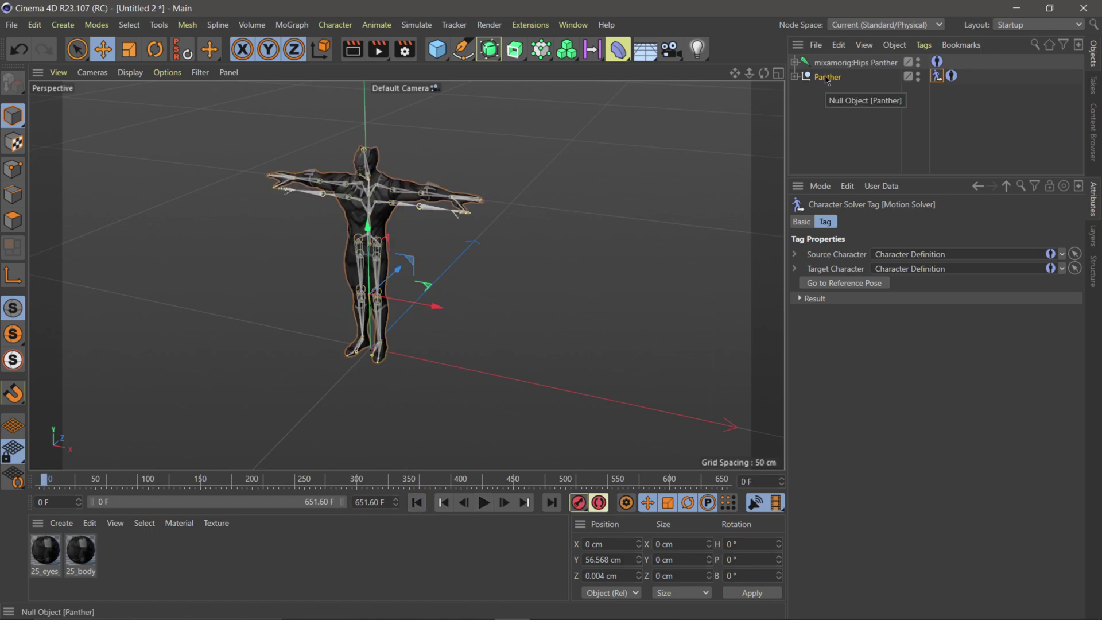
Hide the mixamorig:Hips Panther skeleton in both the editor and the renderer.
{"action": "double_click", "coordinate": [918, 61]}
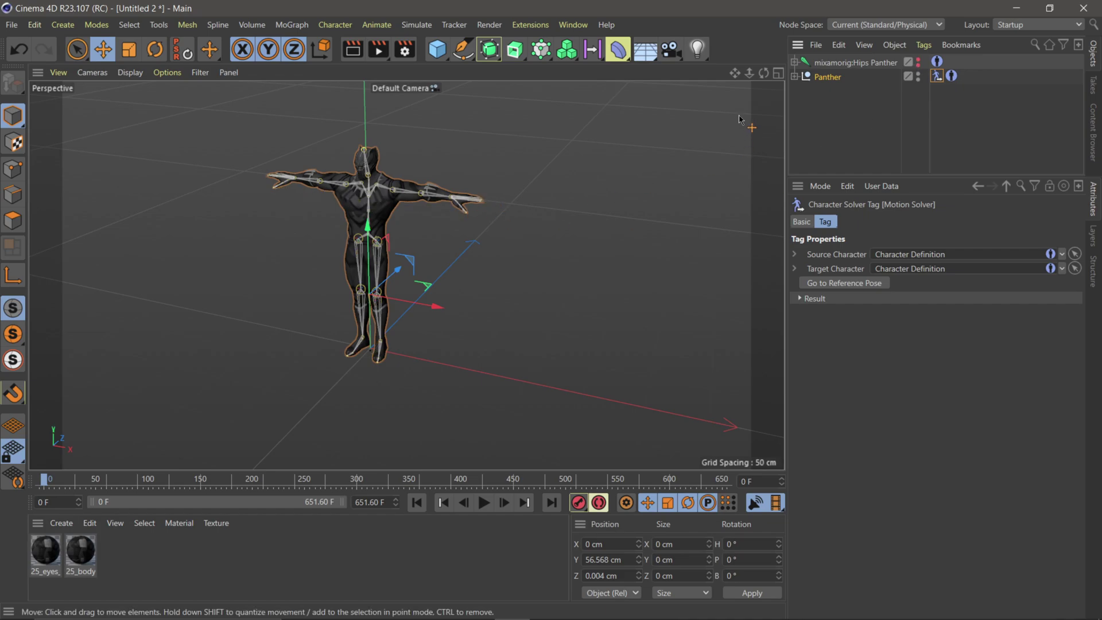
Hide the mixamorig:Hips skeleton inside the Panther object, collapse the hierarchy and clear the selection.
{"action": "left_click", "coordinate": [794, 77]}
{"action": "left_click", "coordinate": [853, 107]}
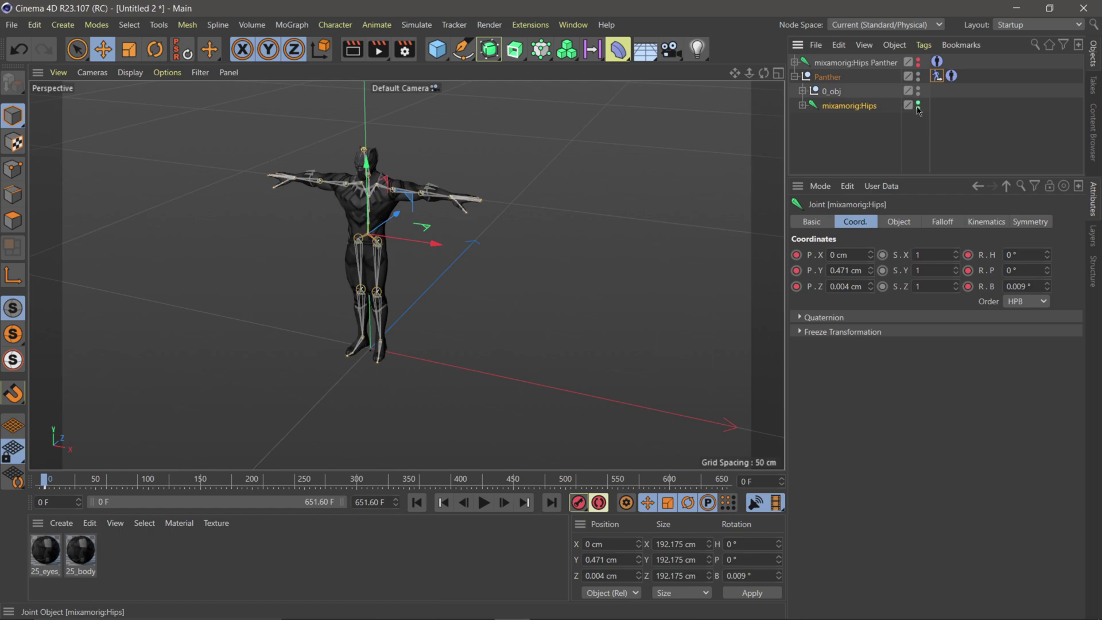
{"action": "left_click", "coordinate": [794, 76]}
{"action": "left_click", "coordinate": [494, 280]}
Play the retargeted animation and examine the Panther's motion up close from several angles.
{"action": "scroll", "coordinate": [485, 284], "scroll_direction": "up", "scroll_amount": 4}
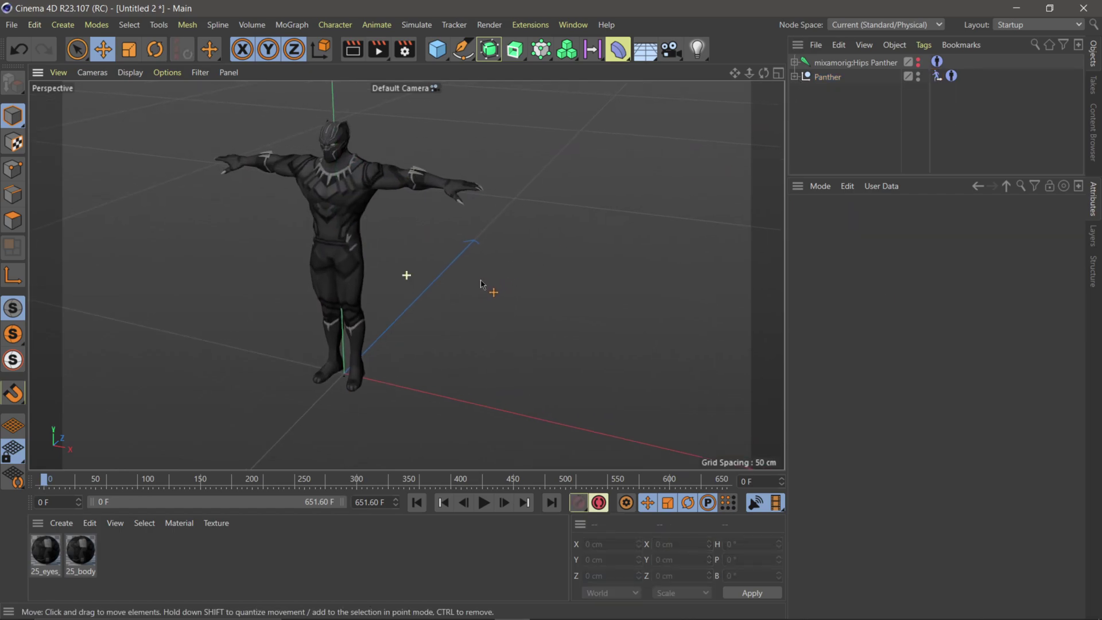
{"action": "scroll", "coordinate": [480, 284], "scroll_direction": "down", "scroll_amount": 1}
{"action": "left_click", "coordinate": [483, 502]}
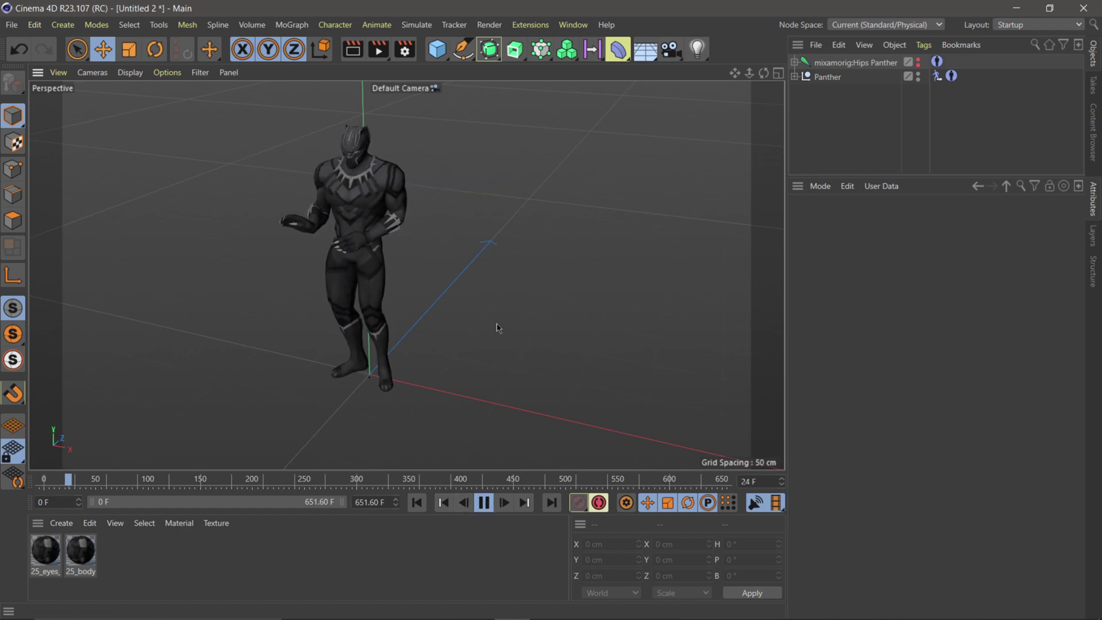
{"action": "left_click_drag", "start_coordinate": [498, 328], "coordinate": [542, 292], "text": "alt"}
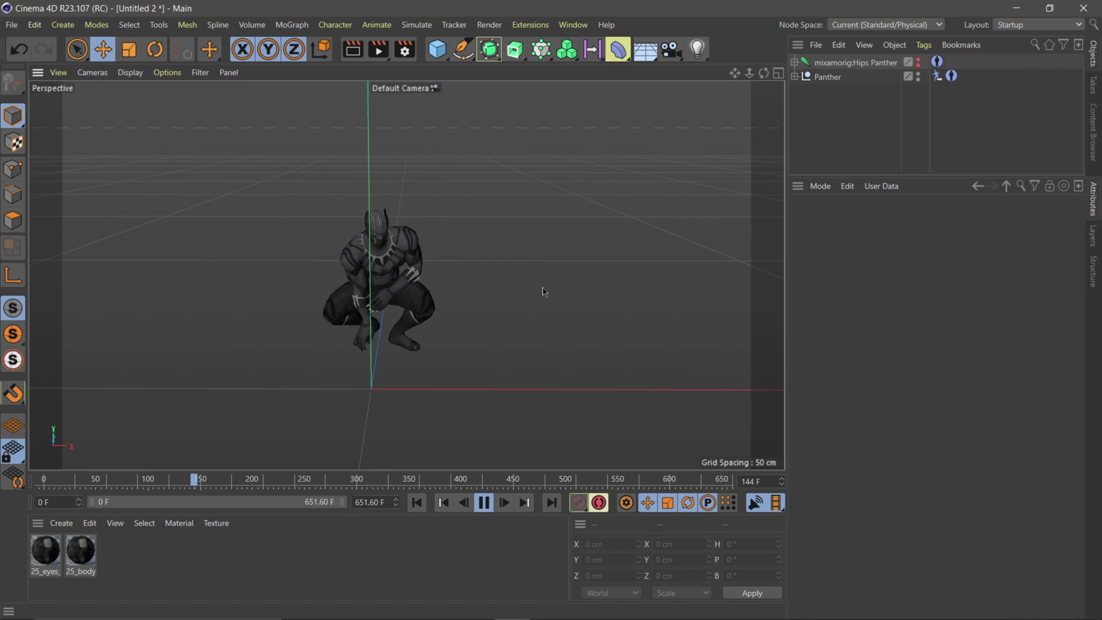
{"action": "left_click_drag", "start_coordinate": [543, 291], "coordinate": [546, 270], "text": "alt"}
{"action": "scroll", "coordinate": [465, 315], "scroll_direction": "up", "scroll_amount": 3}
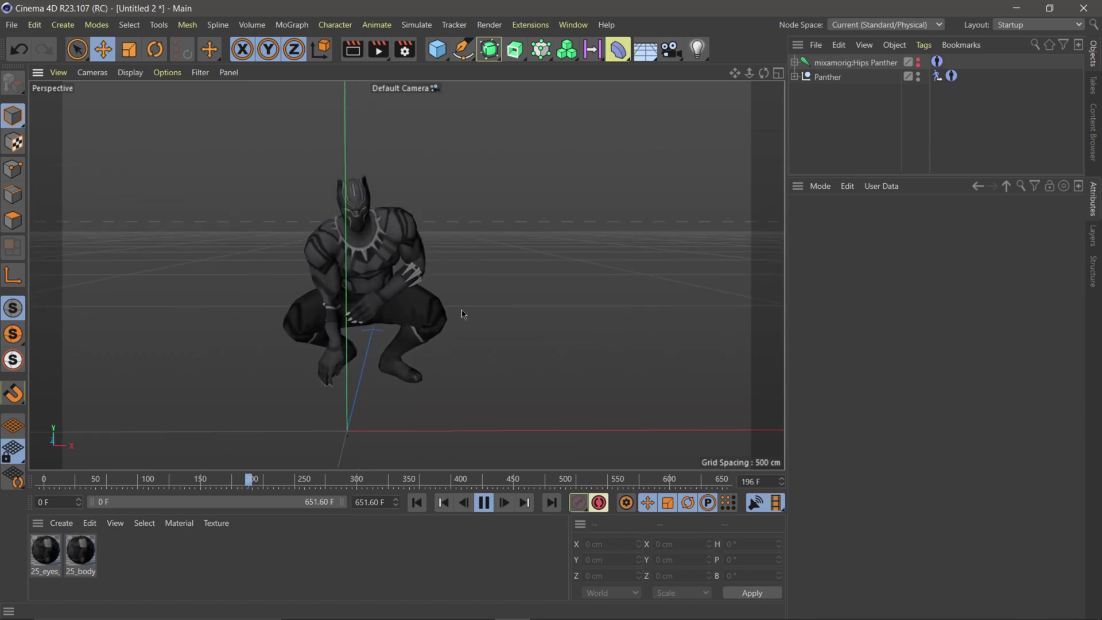
{"action": "mouse_move", "coordinate": [465, 315]}
{"action": "left_mouse_down", "text": "alt"}
{"action": "mouse_move", "coordinate": [499, 332]}
{"action": "mouse_move", "coordinate": [469, 299]}
{"action": "left_mouse_up", "text": "alt"}
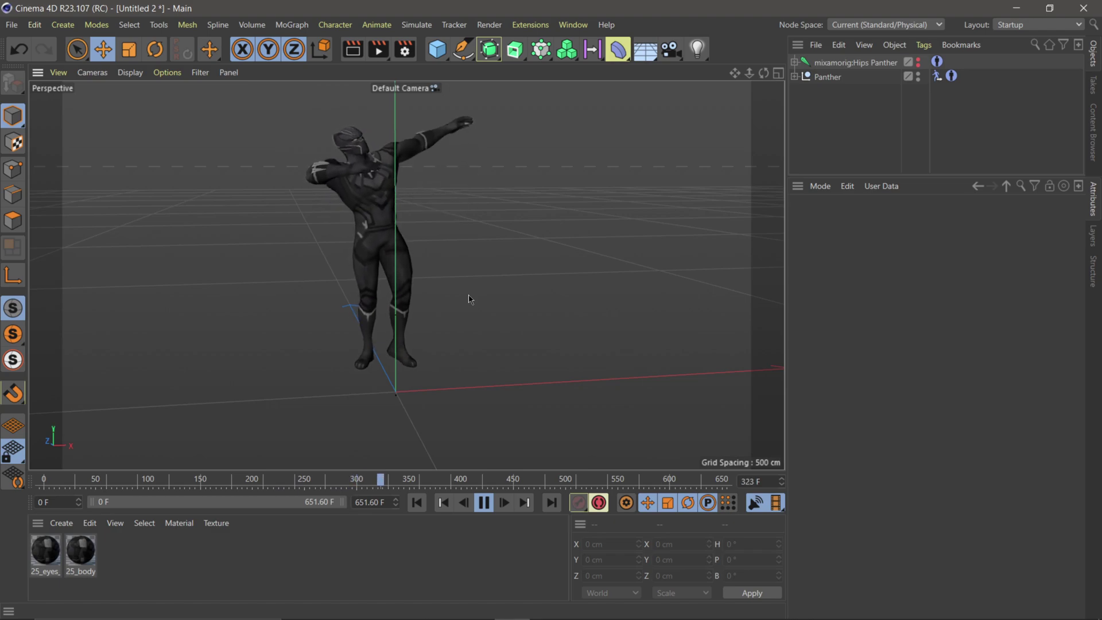